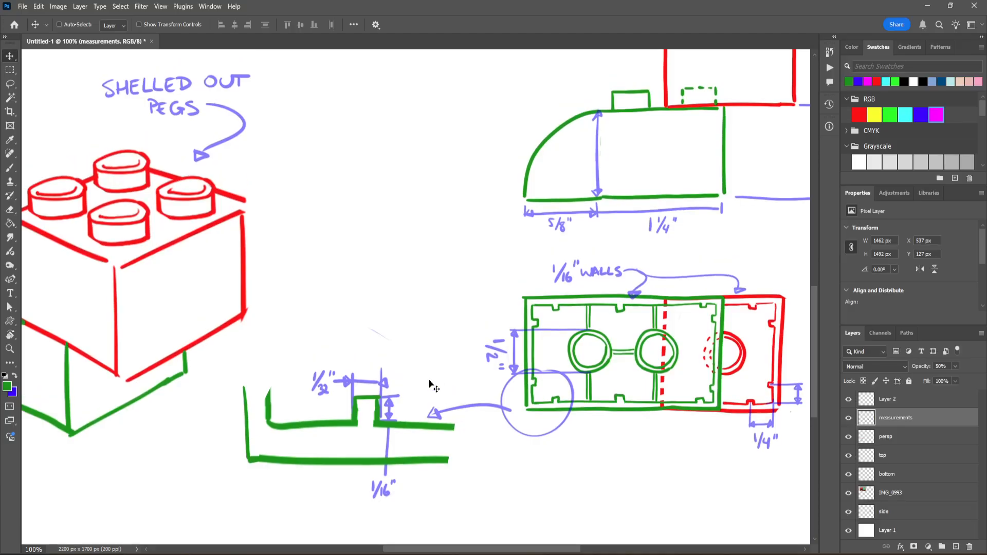
# Step: Examine the brick model's underside in Rhino, then switch to Photoshop and review the reference photo and the bottom-view sketch
pyautogui.moveTo(286, 159)
pyautogui.mouseDown()
pyautogui.moveTo(325, 357)
pyautogui.moveTo(274, 393)
pyautogui.moveTo(255, 380)
pyautogui.mouseUp()
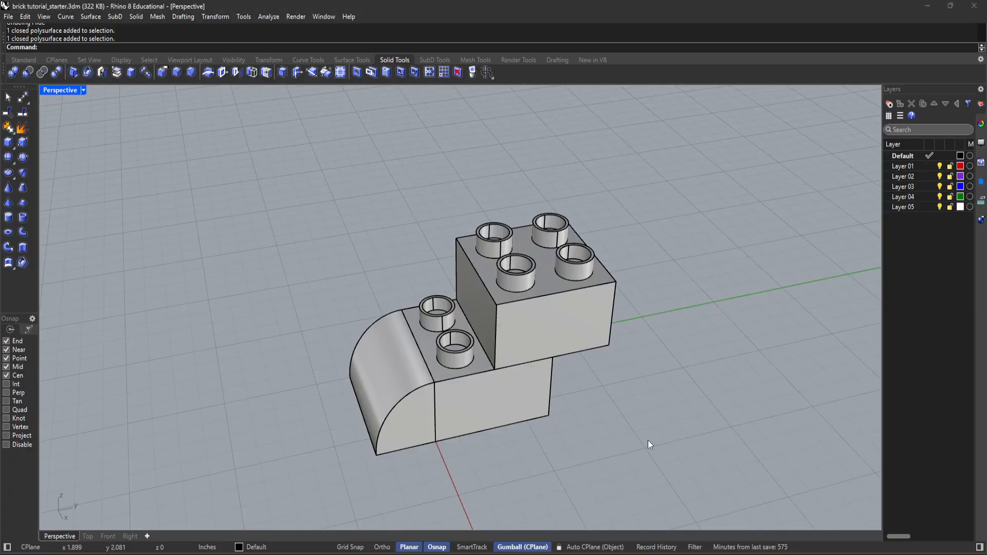
pyautogui.scroll(2, 648, 440)
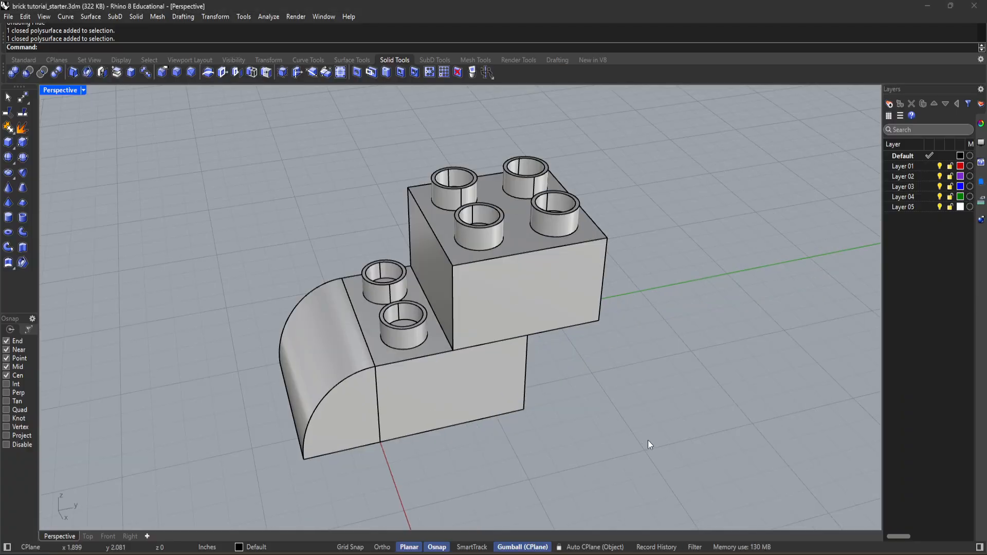
pyautogui.moveTo(647, 440); pyautogui.dragTo(537, 252, button='right')
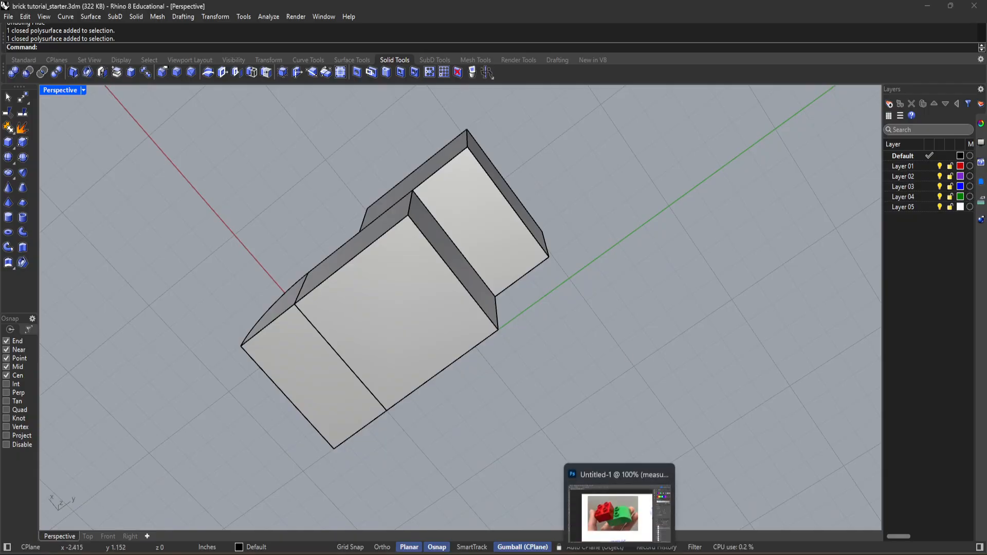
pyautogui.click(619, 554)
pyautogui.scroll(-1, 607, 488)
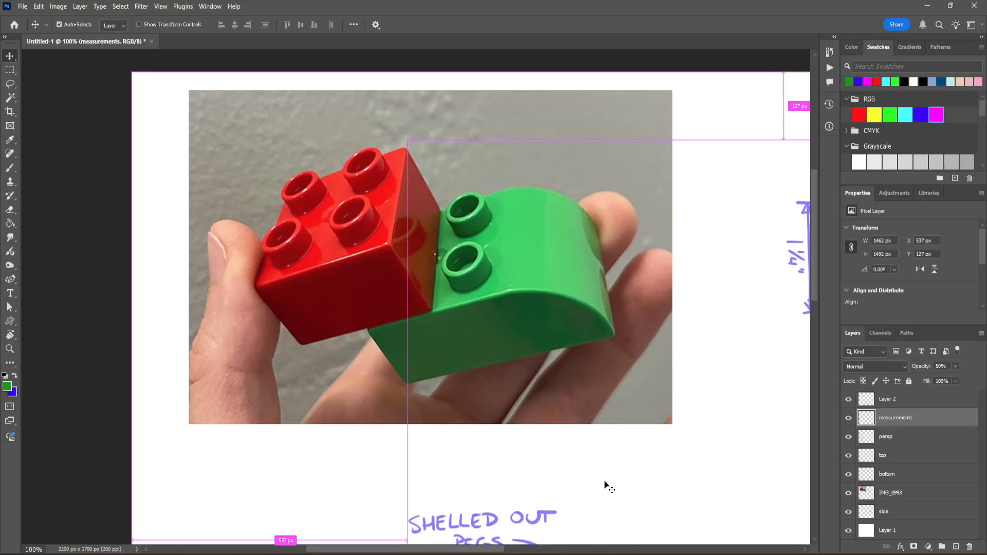
pyautogui.hotkey('ctrl', '-')
pyautogui.moveTo(640, 445); pyautogui.dragTo(393, 249)
pyautogui.press('z')
pyautogui.moveTo(453, 407); pyautogui.dragTo(496, 408)
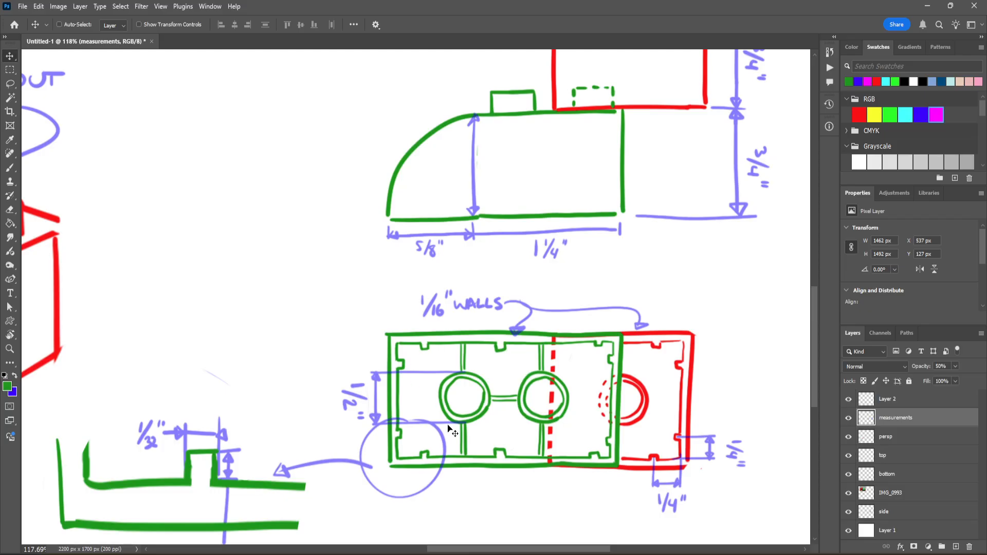
pyautogui.scroll(-2, 441, 402)
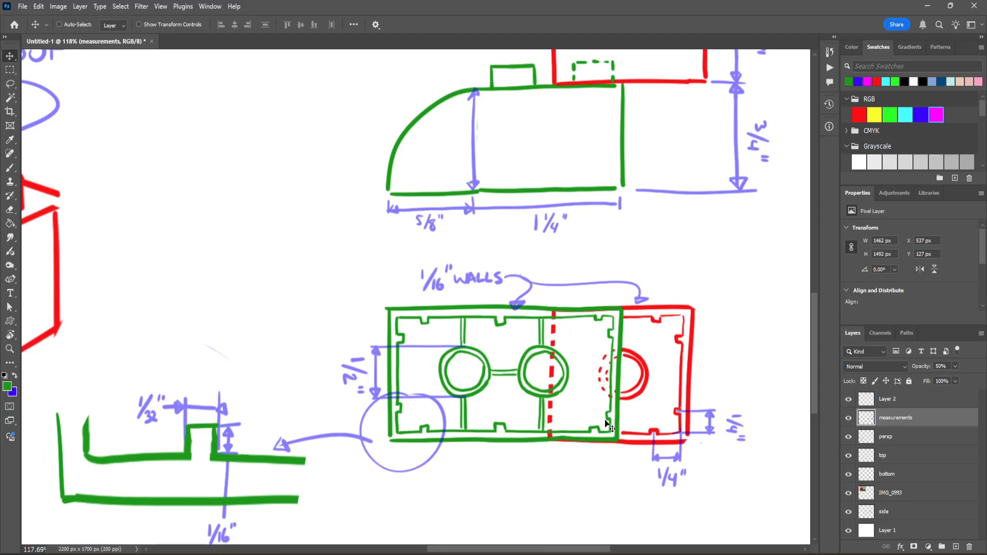
# Step: Using the blue brush on the measurements layer, draw a leader to the first tube's wall in the bottom view and label it 1/16"
pyautogui.press('x')
pyautogui.press('b')
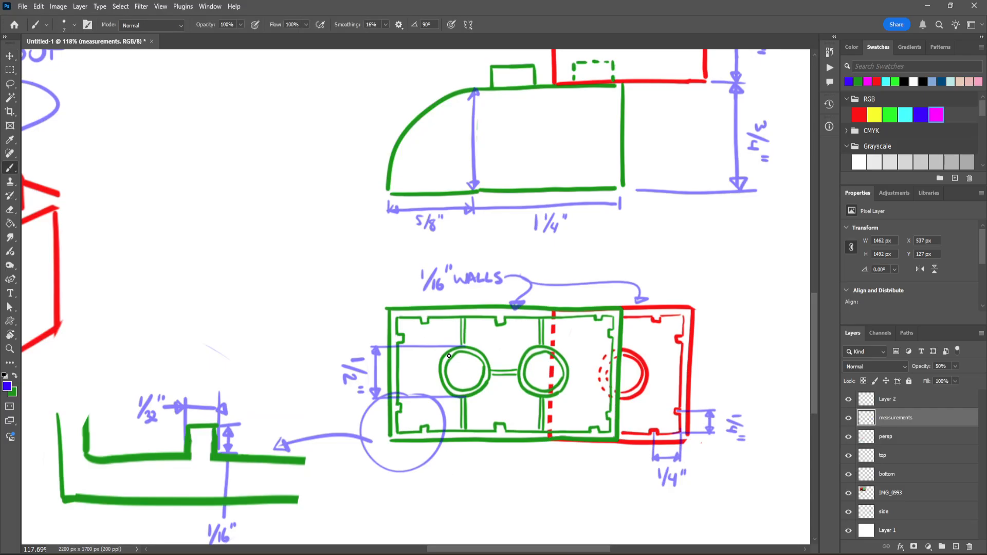
pyautogui.moveTo(364, 278); pyautogui.dragTo(442, 351)
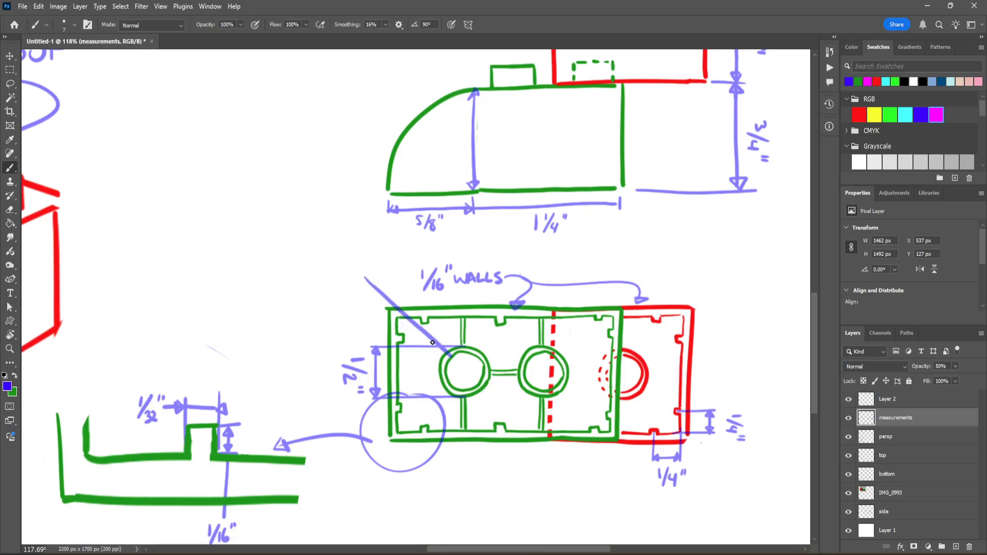
pyautogui.hotkey('ctrl', 'z')
pyautogui.moveTo(366, 256); pyautogui.dragTo(455, 364)
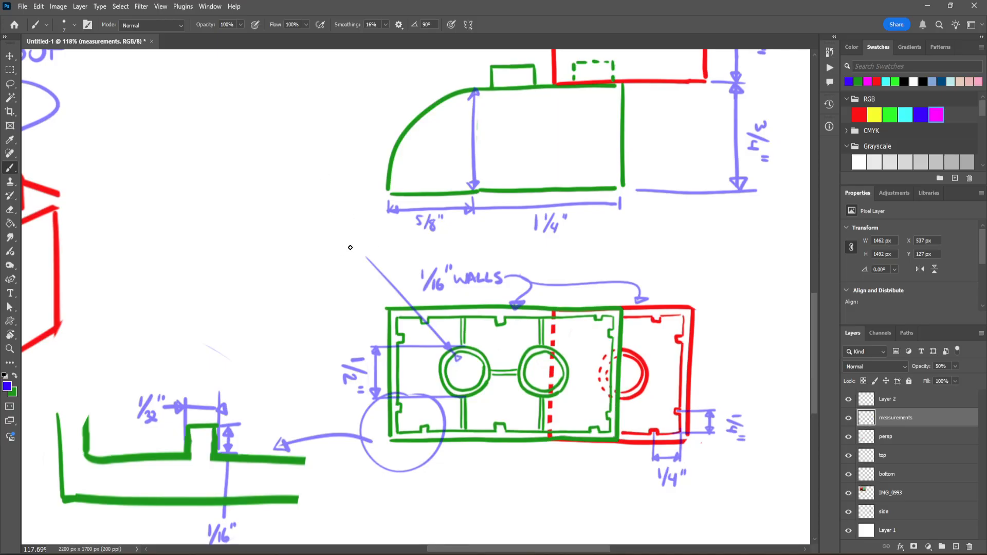
pyautogui.moveTo(362, 238); pyautogui.dragTo(349, 264)
pyautogui.moveTo(357, 250)
pyautogui.mouseDown()
pyautogui.moveTo(356, 262)
pyautogui.moveTo(364, 257)
pyautogui.mouseUp()
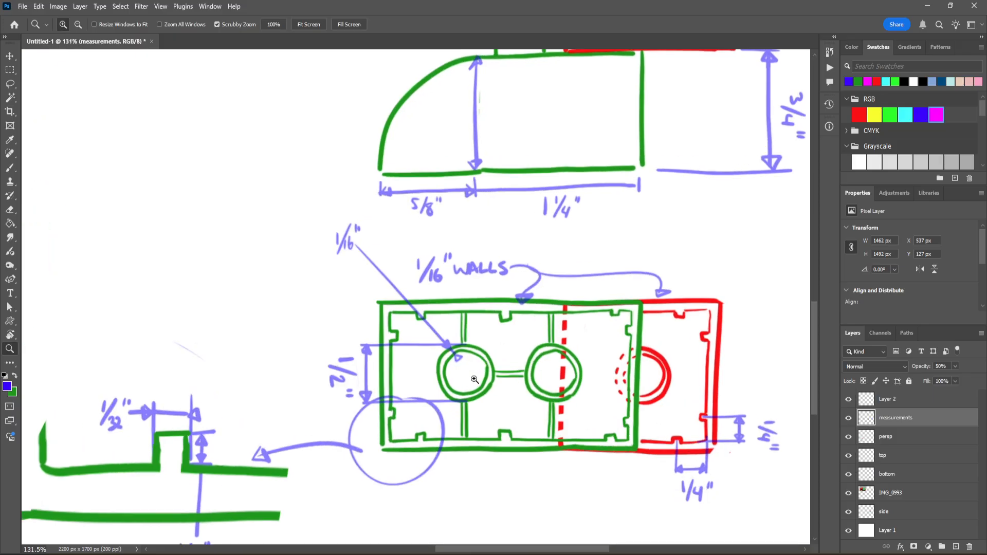
# Step: Examine the small ribs along the inner walls in the bottom view and their distances from the red brick's corner
pyautogui.keyDown('alt'); pyautogui.scroll(1, 475, 354); pyautogui.keyUp('alt')
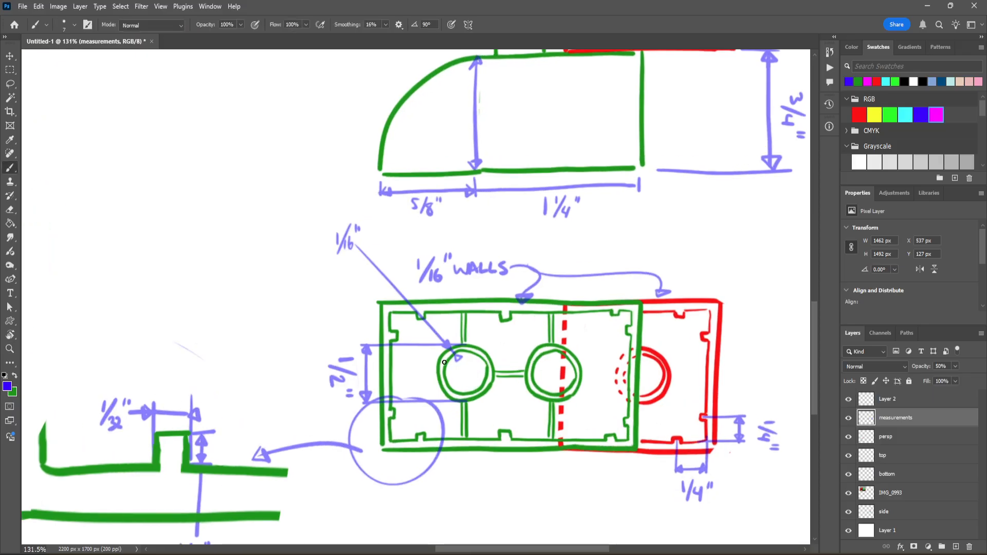
pyautogui.moveTo(524, 459); pyautogui.dragTo(445, 448)
pyautogui.keyDown('ctrl'); pyautogui.moveTo(519, 418); pyautogui.dragTo(517, 418); pyautogui.keyUp('ctrl')
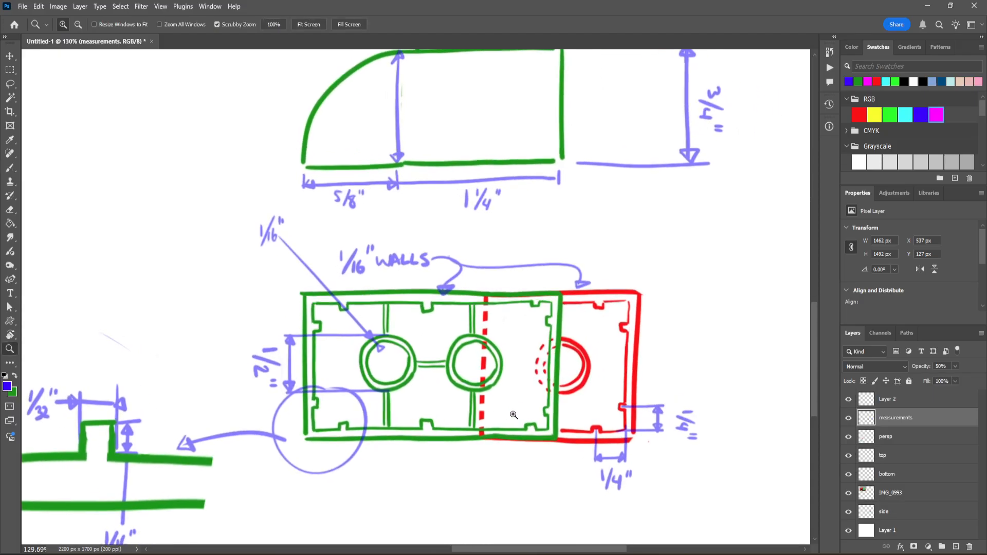
pyautogui.moveTo(592, 437); pyautogui.dragTo(552, 434)
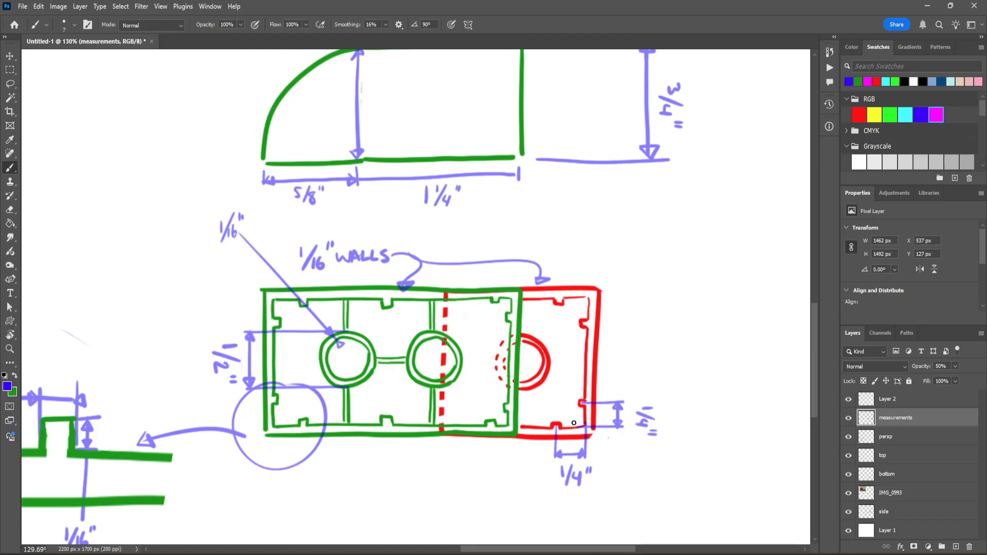
pyautogui.keyDown('alt'); pyautogui.scroll(4, 598, 435); pyautogui.keyUp('alt')
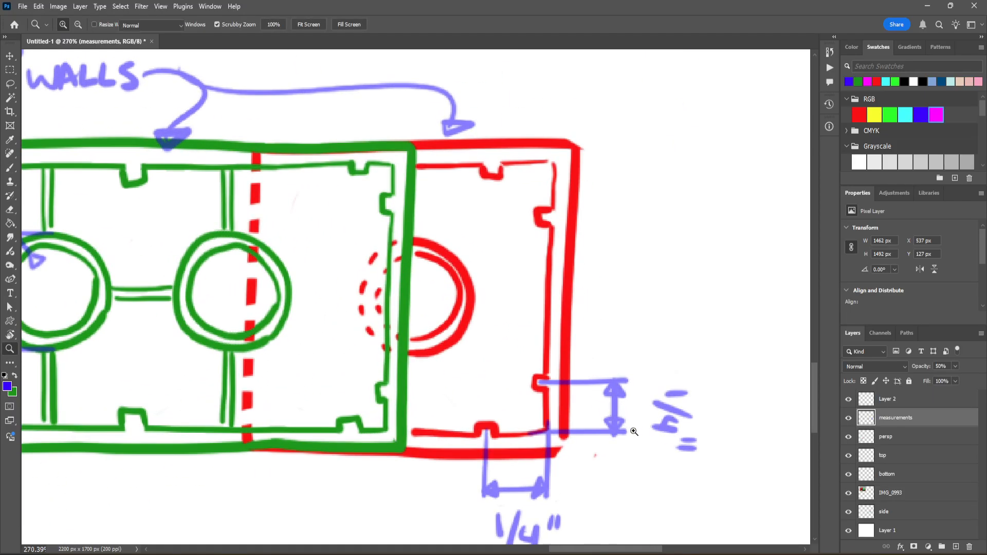
pyautogui.scroll(-1, 661, 344)
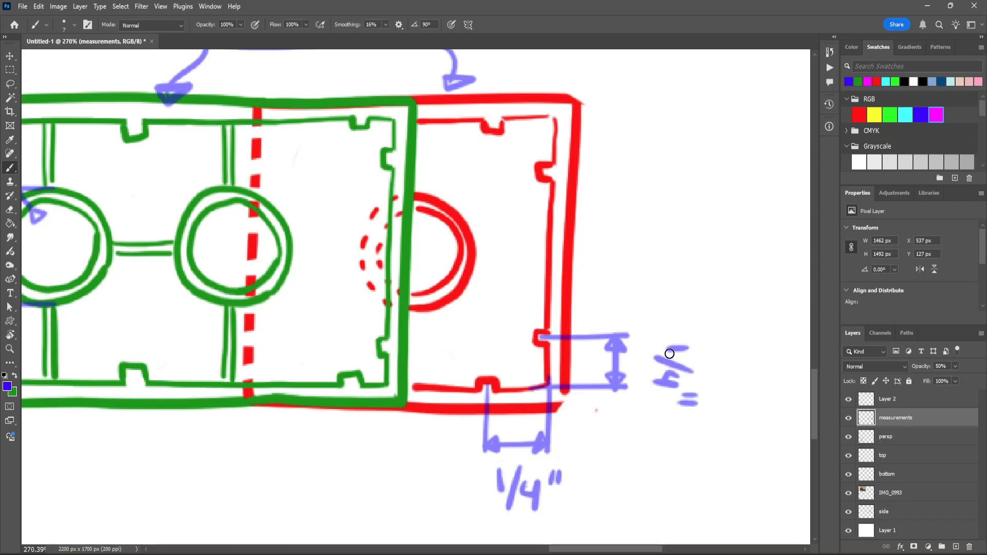
pyautogui.press('z')
pyautogui.click(615, 451)
pyautogui.moveTo(616, 449); pyautogui.dragTo(514, 449)
pyautogui.press('b')
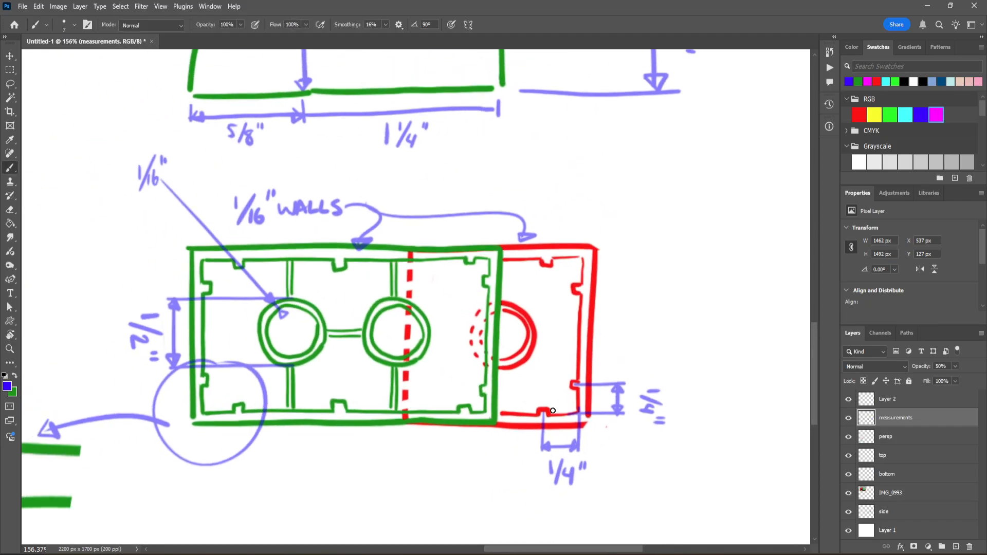
# Step: Review the enlarged rib detail and compare the bottom view with the green brick's side view
pyautogui.moveTo(609, 447); pyautogui.dragTo(794, 455)
pyautogui.moveTo(627, 467); pyautogui.dragTo(707, 432)
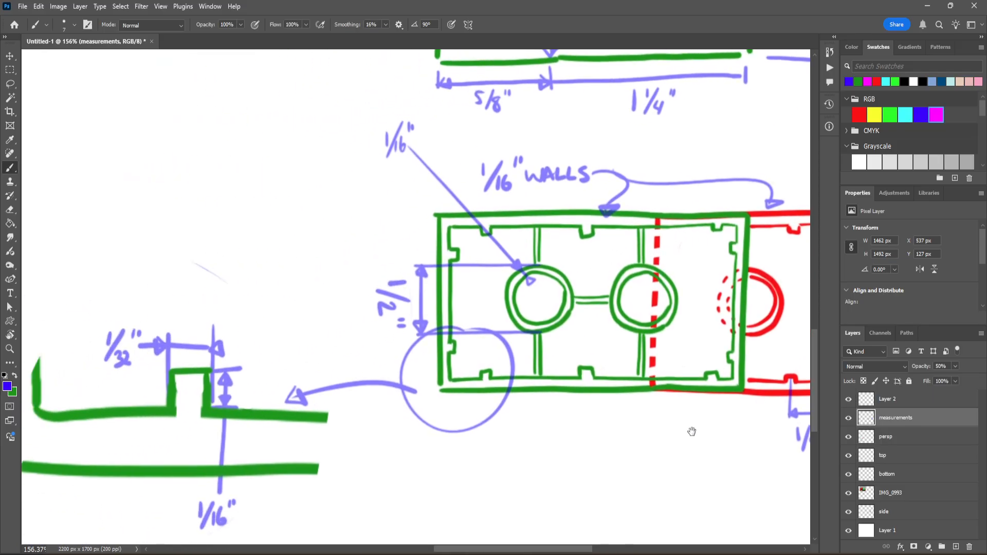
pyautogui.moveTo(526, 412); pyautogui.dragTo(655, 400)
pyautogui.moveTo(344, 375); pyautogui.dragTo(425, 375)
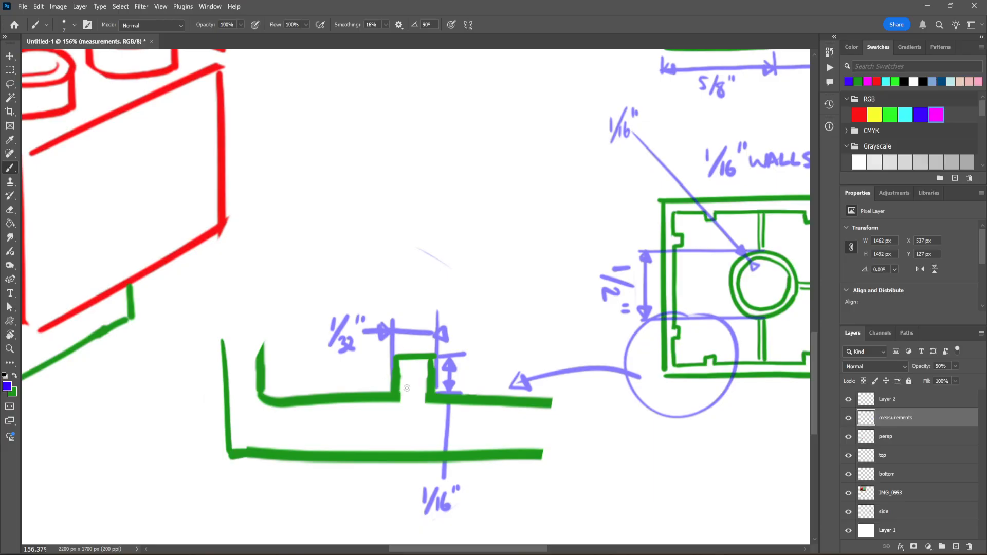
pyautogui.moveTo(562, 312)
pyautogui.mouseDown()
pyautogui.moveTo(470, 456)
pyautogui.moveTo(477, 452)
pyautogui.moveTo(430, 491)
pyautogui.moveTo(375, 483)
pyautogui.moveTo(365, 465)
pyautogui.mouseUp()
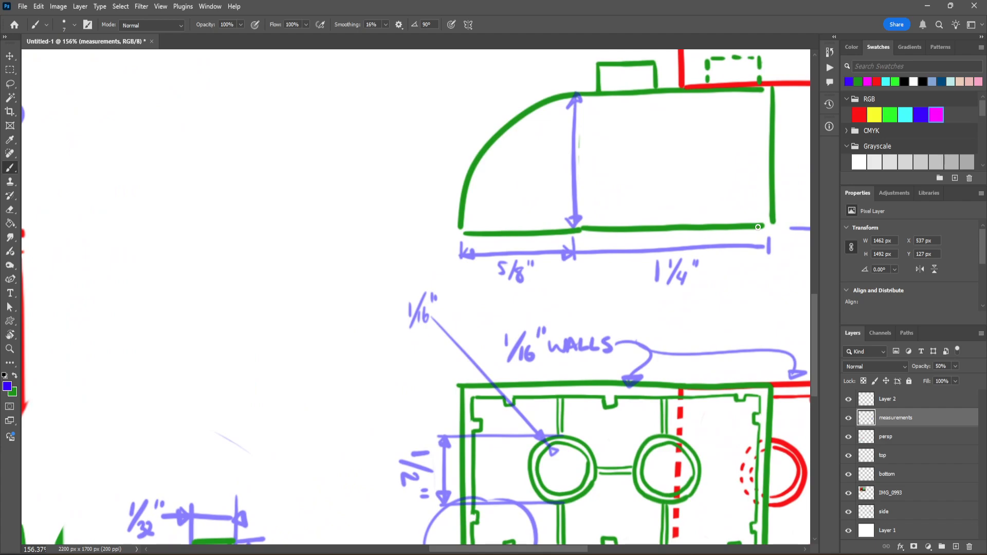
pyautogui.moveTo(726, 262); pyautogui.dragTo(663, 273)
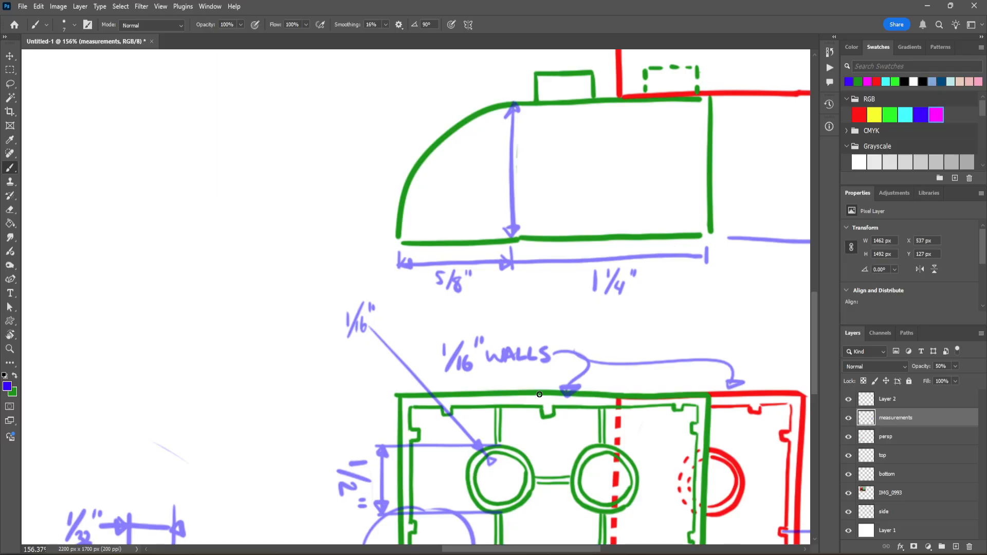
# Step: Make the side layer active and switch the brush colour to green
pyautogui.press('x')
pyautogui.click(897, 511)
pyautogui.moveTo(678, 455); pyautogui.dragTo(619, 463)
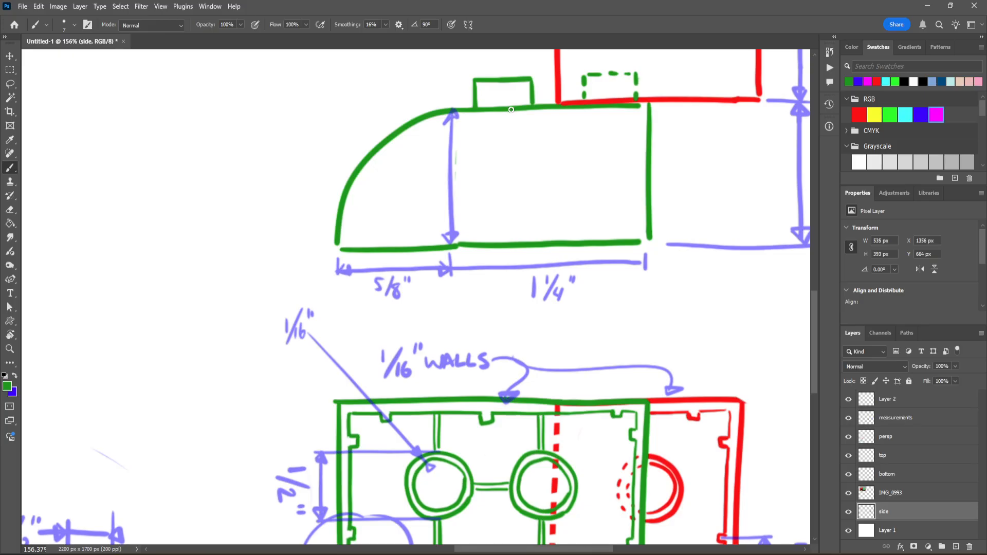
pyautogui.moveTo(512, 110); pyautogui.dragTo(512, 157)
pyautogui.hotkey('ctrl', 'z')
pyautogui.hotkey('ctrl', 'z')
pyautogui.hotkey('ctrl', 'z')
# Step: Draw the inner tube as dashed green lines in the green brick's side view, from the top edge to just above the bottom edge
pyautogui.moveTo(516, 110); pyautogui.dragTo(516, 126)
pyautogui.moveTo(517, 134); pyautogui.dragTo(517, 159)
pyautogui.moveTo(517, 168); pyautogui.dragTo(517, 172)
pyautogui.moveTo(521, 223); pyautogui.dragTo(564, 221)
pyautogui.moveTo(589, 105); pyautogui.dragTo(588, 167)
pyautogui.moveTo(589, 176); pyautogui.dragTo(589, 181)
pyautogui.moveTo(590, 190); pyautogui.dragTo(590, 217)
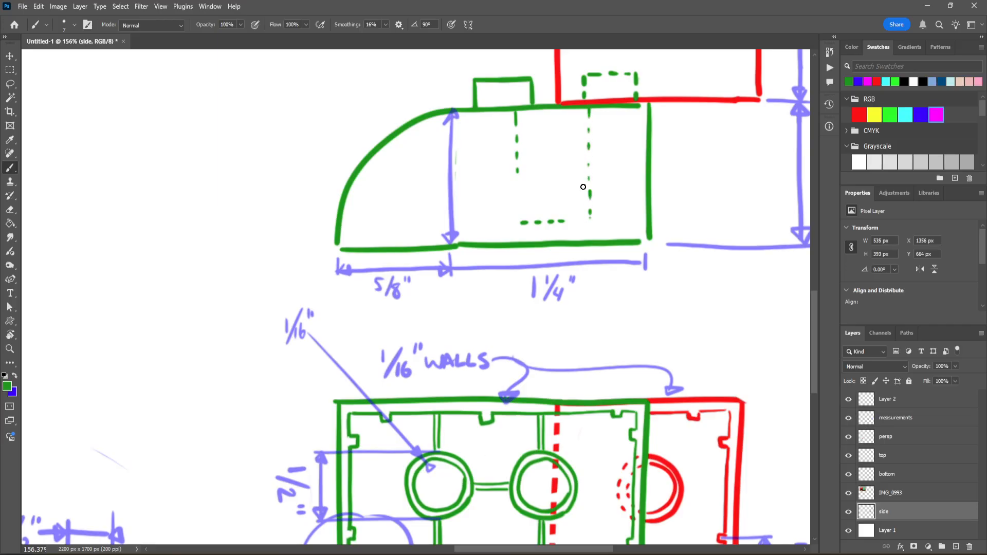
pyautogui.moveTo(518, 179); pyautogui.dragTo(517, 184)
pyautogui.moveTo(518, 192); pyautogui.dragTo(518, 212)
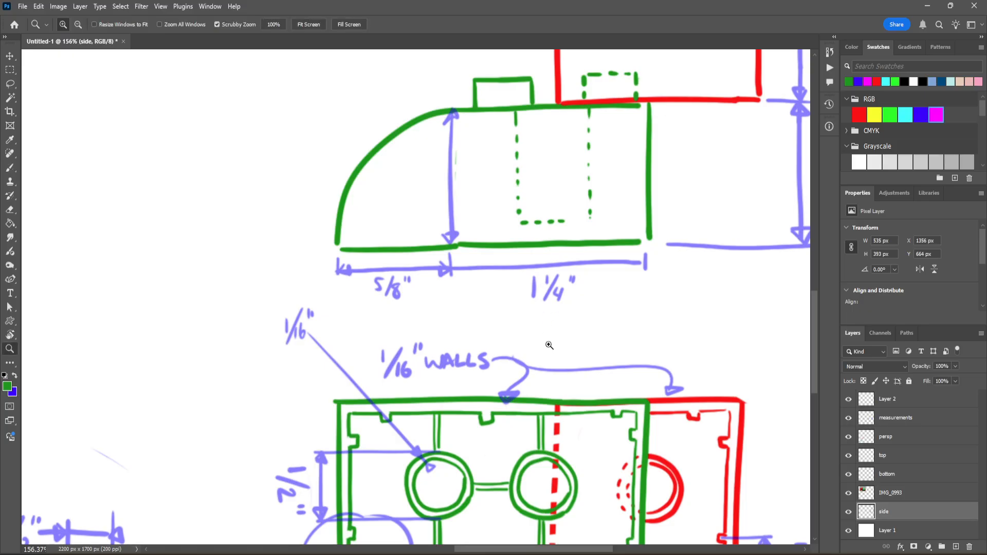
# Step: On the measurements layer, draw blue dimension arrows marking the gap between the dashed tube's end and the green brick's bottom edge
pyautogui.keyDown('alt'); pyautogui.scroll(-4, 524, 335); pyautogui.keyUp('alt')
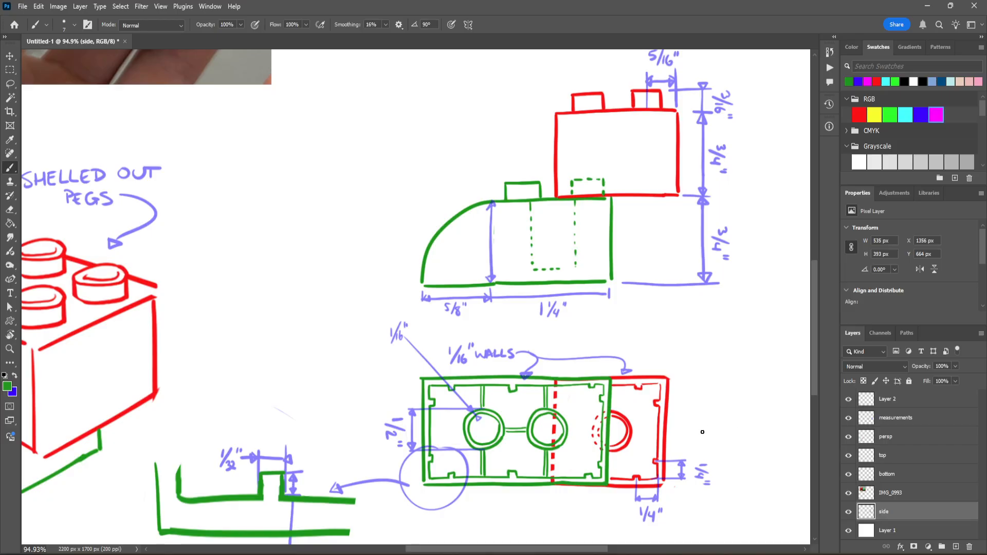
pyautogui.press('x')
pyautogui.click(911, 423)
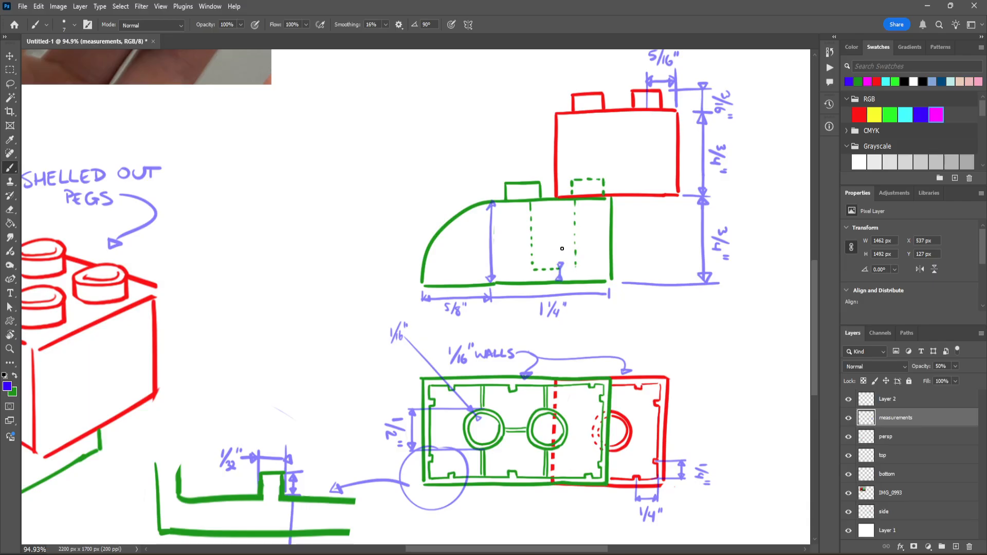
pyautogui.moveTo(560, 264); pyautogui.dragTo(561, 248)
# Step: Switch to Rhino and hide the lower brick with the curved front
pyautogui.click(668, 514)
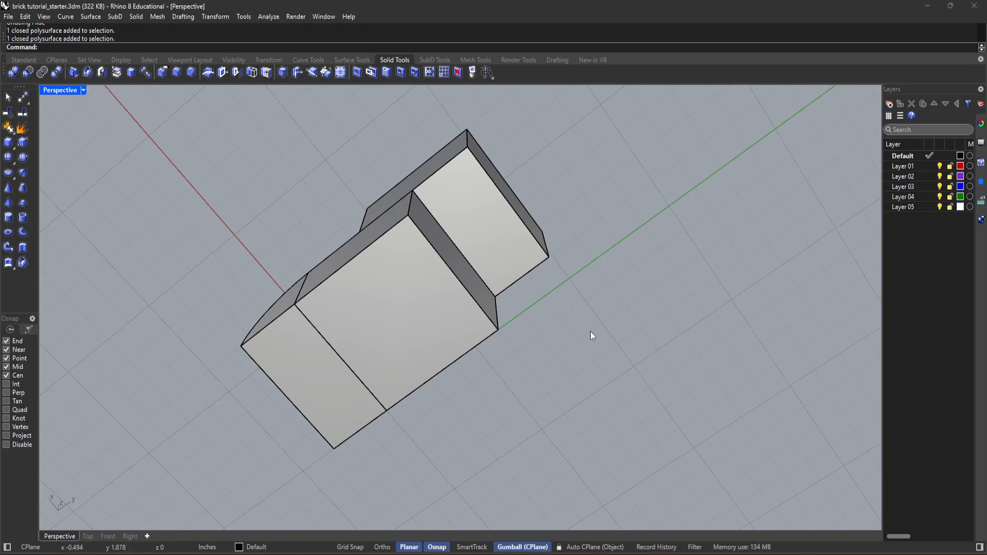
pyautogui.moveTo(577, 302); pyautogui.dragTo(595, 357, button='right')
pyautogui.click(416, 322)
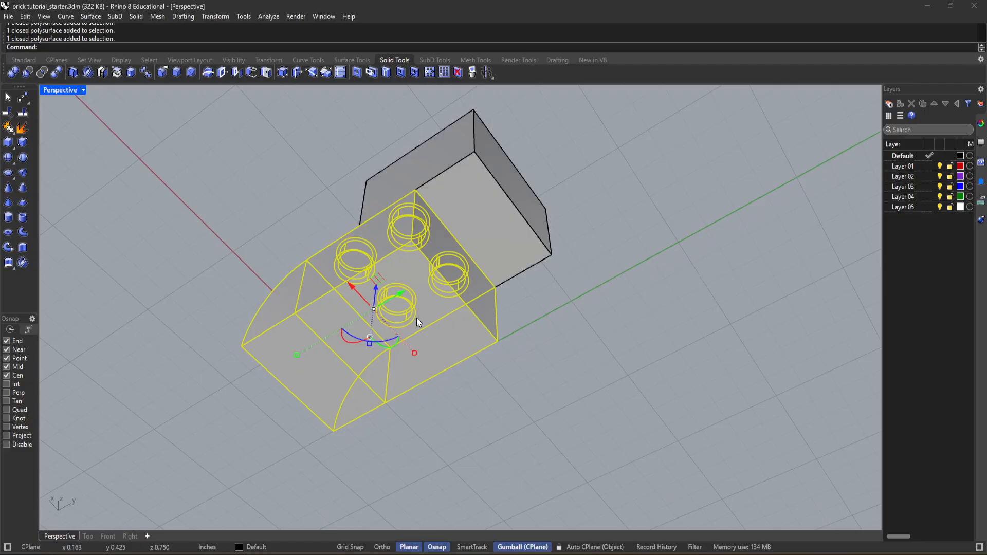
pyautogui.moveTo(517, 396); pyautogui.dragTo(552, 433, button='right')
pyautogui.click(552, 434)
pyautogui.click(483, 381)
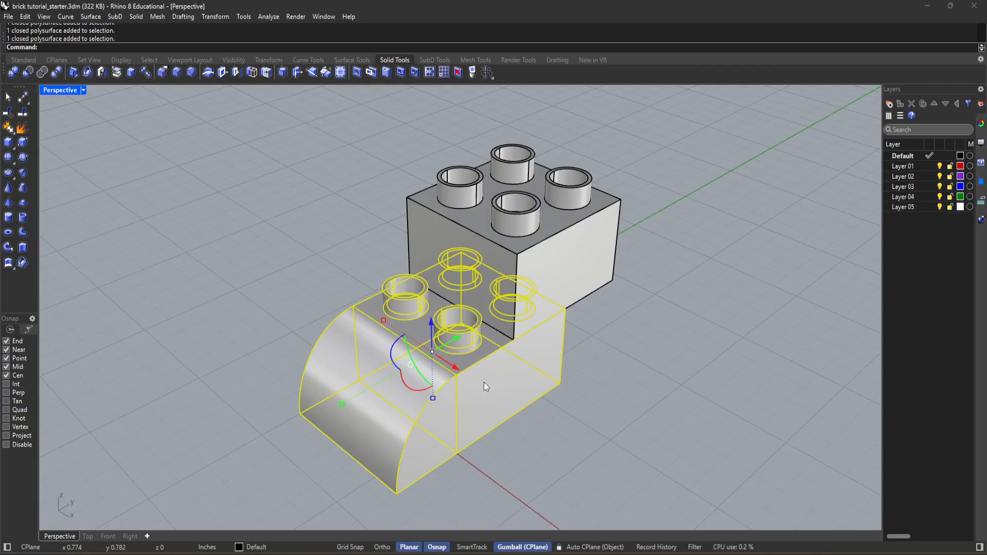
pyautogui.middleClick(483, 382)
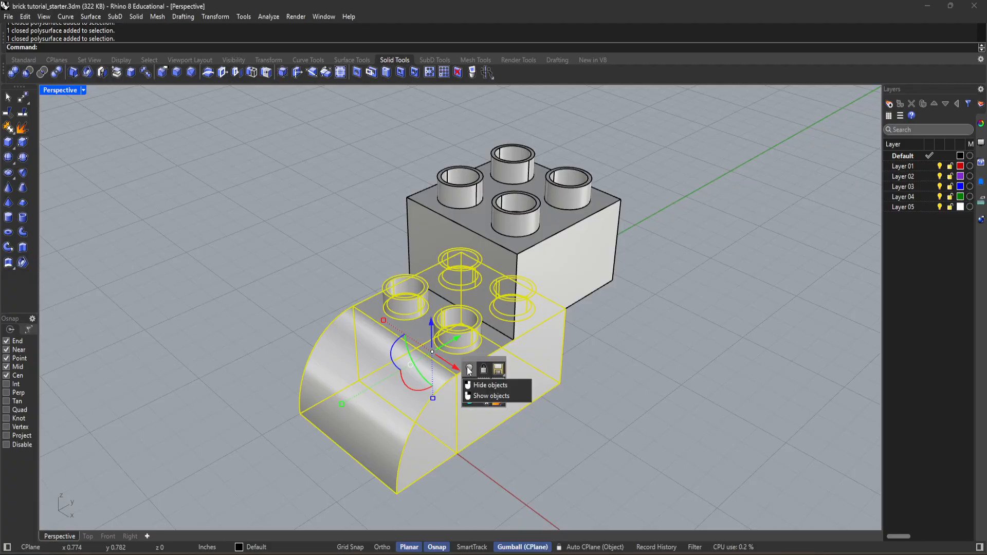
pyautogui.click(469, 370)
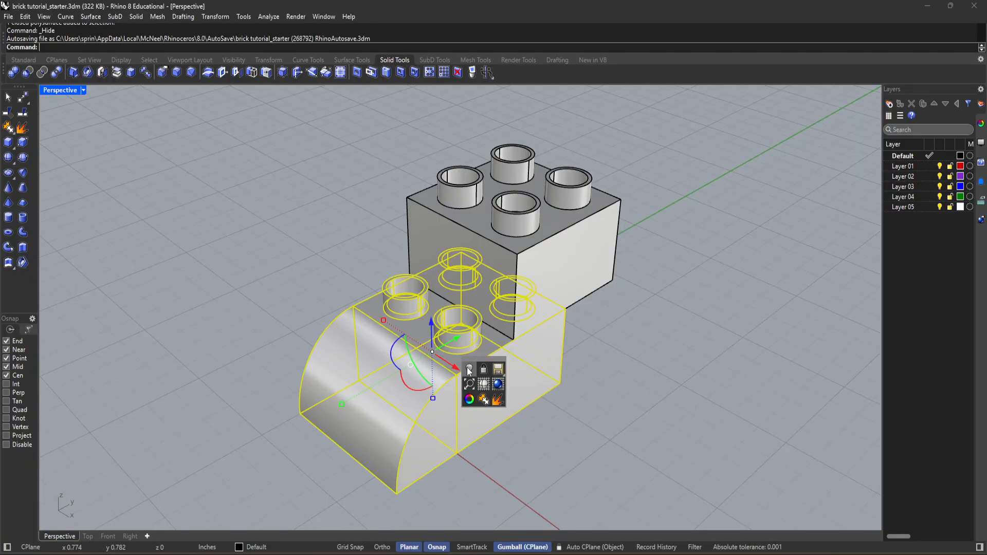
# Step: Delete the leftover open arc curve near the red axis
pyautogui.click(438, 389)
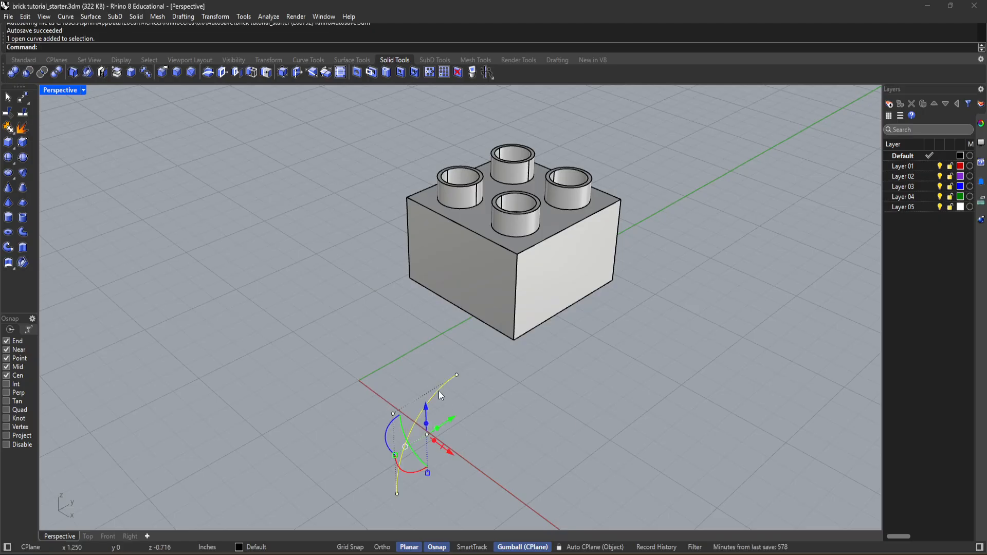
pyautogui.moveTo(396, 425); pyautogui.dragTo(437, 238, button='right')
pyautogui.scroll(5, 502, 242)
pyautogui.moveTo(512, 279); pyautogui.dragTo(497, 322, button='right')
pyautogui.moveTo(385, 379); pyautogui.dragTo(242, 403, button='right')
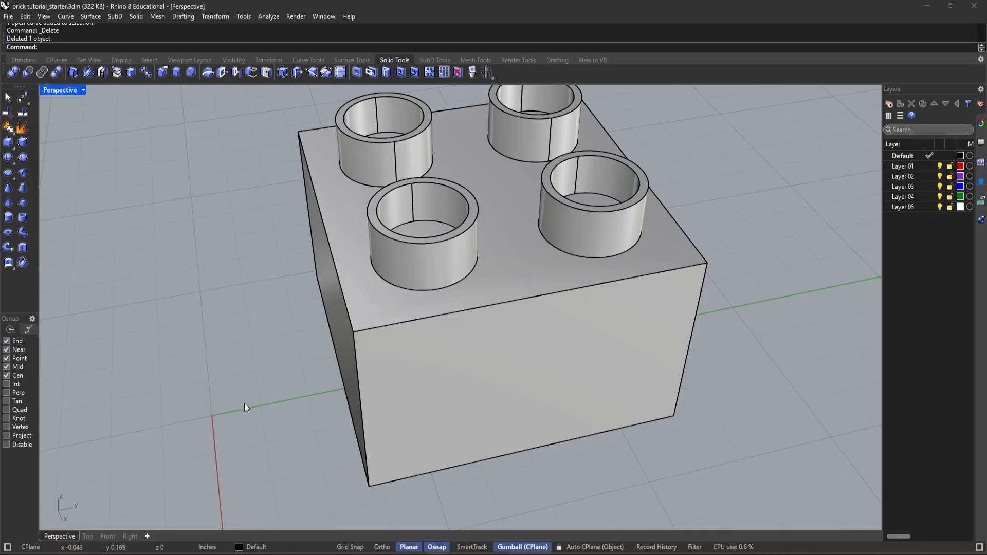
pyautogui.moveTo(245, 458); pyautogui.dragTo(339, 267, button='right')
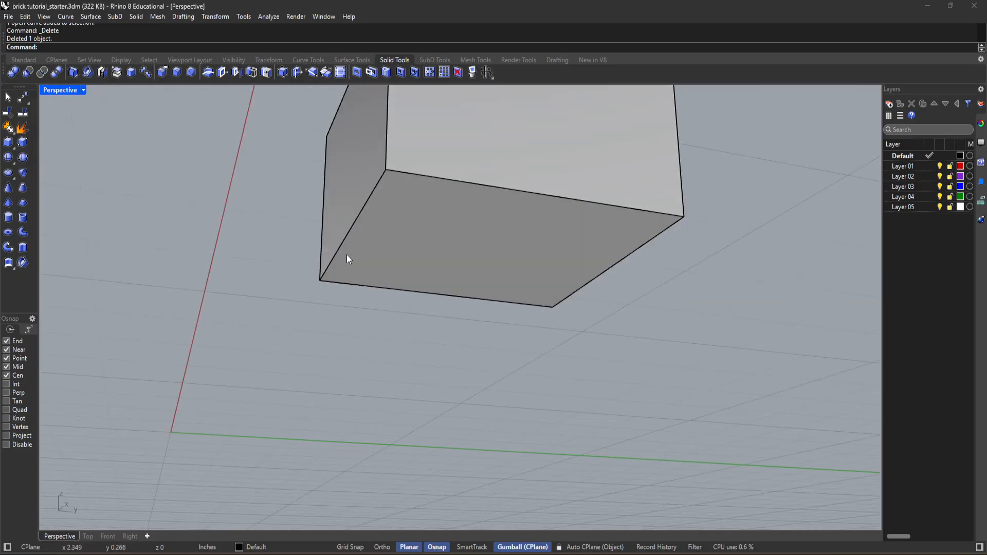
pyautogui.hotkey('ctrl', 'h')
pyautogui.moveTo(271, 396); pyautogui.dragTo(360, 298, button='right')
pyautogui.moveTo(193, 338); pyautogui.dragTo(335, 209, button='right')
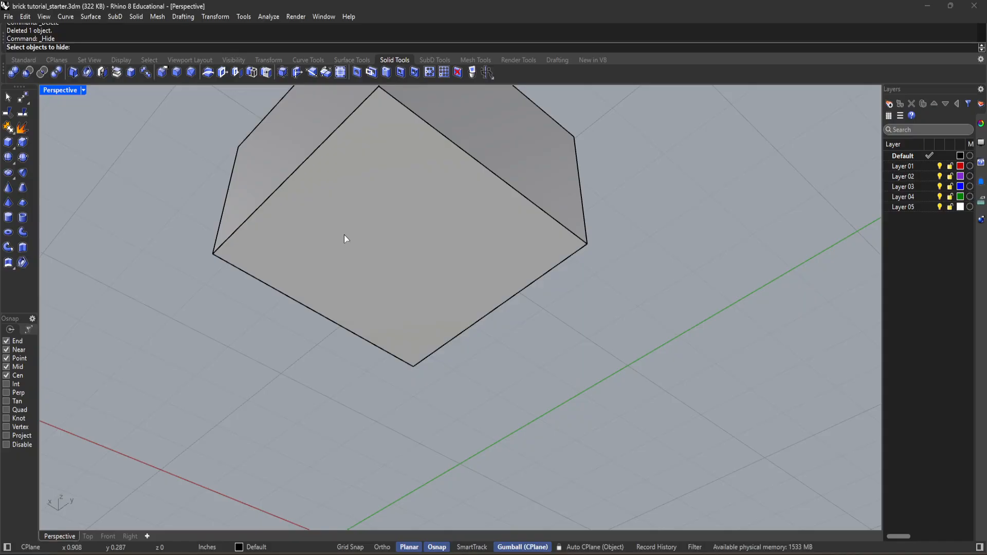
pyautogui.moveTo(312, 207); pyautogui.dragTo(362, 203, button='right')
pyautogui.moveTo(473, 264); pyautogui.dragTo(533, 338, button='right')
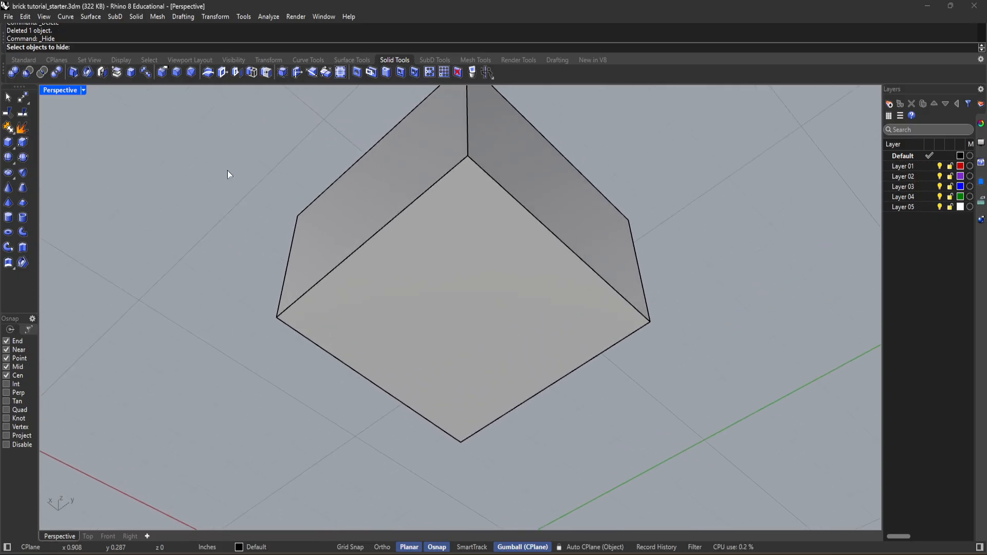
pyautogui.write('hel')
pyautogui.press('Escape')
# Step: Shell the brick to a wall thickness of 1/16 inch, removing its bottom face
pyautogui.write('shell')
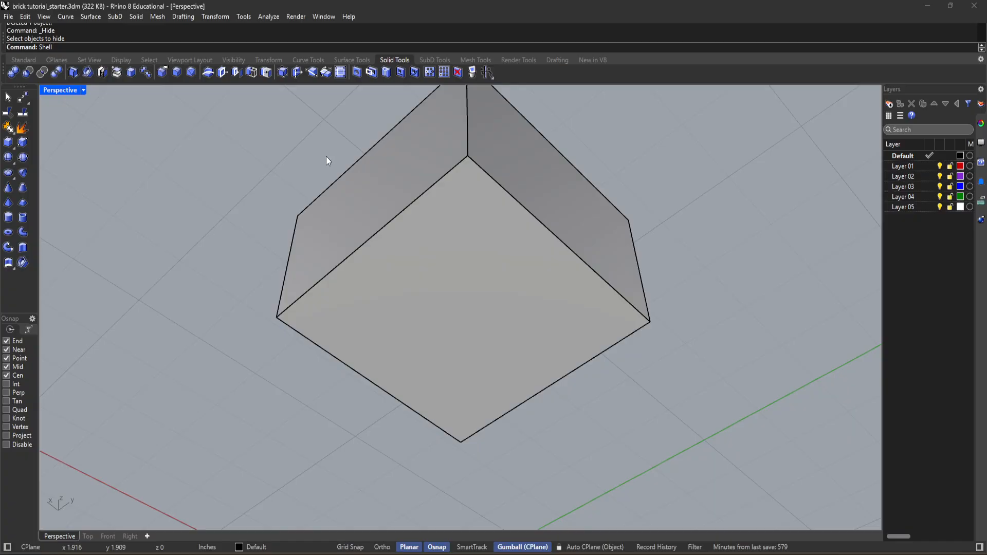
pyautogui.press('Return')
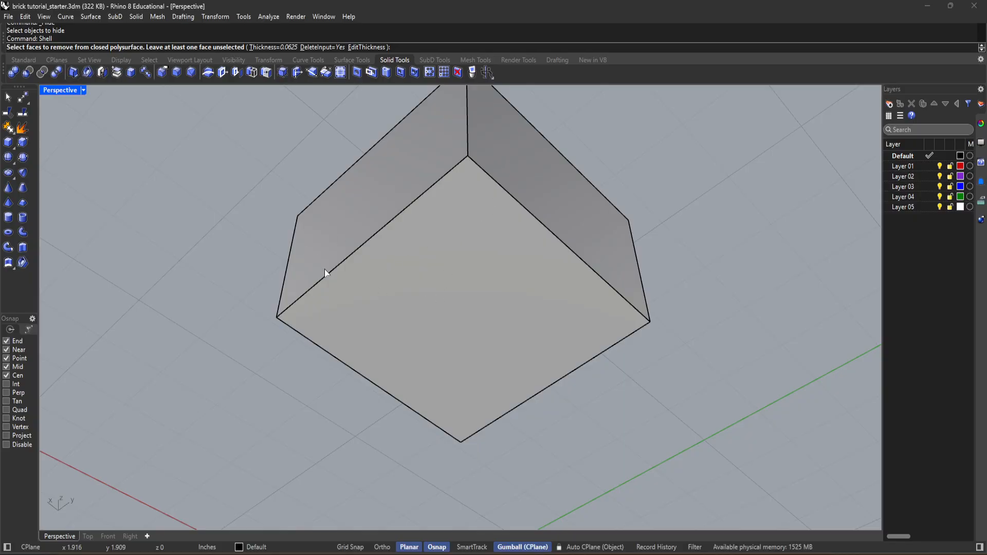
pyautogui.click(511, 316)
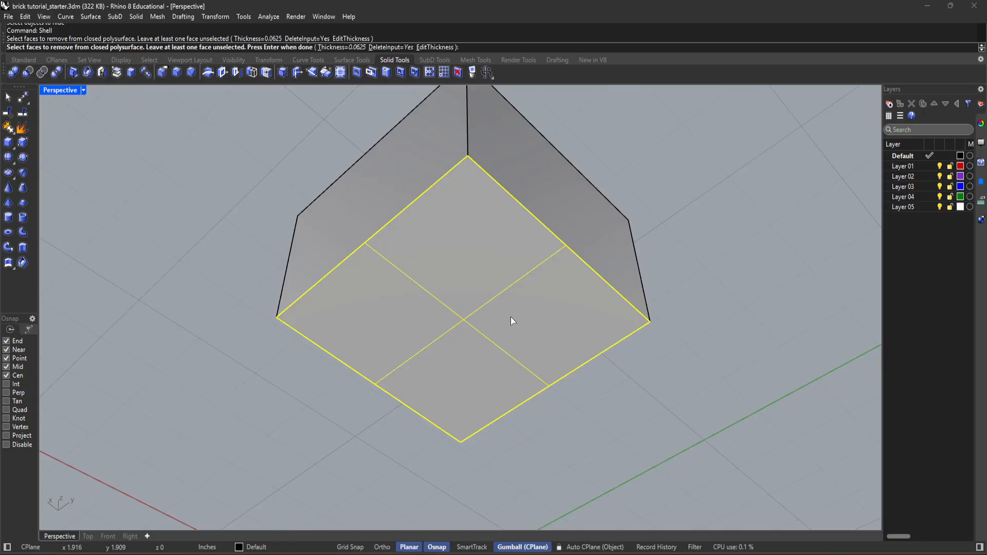
pyautogui.click(341, 47)
pyautogui.write('1/16')
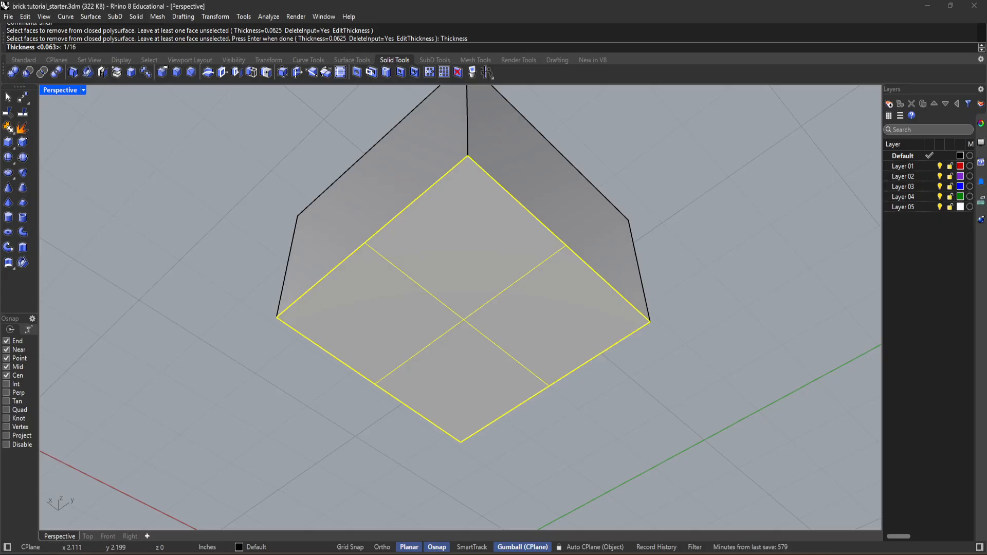
pyautogui.press('Return')
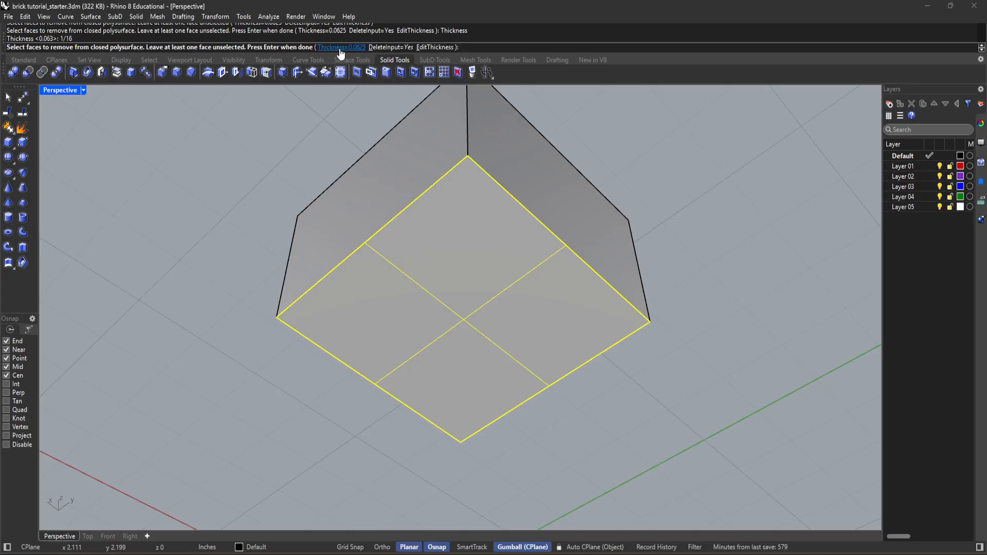
pyautogui.press('Return')
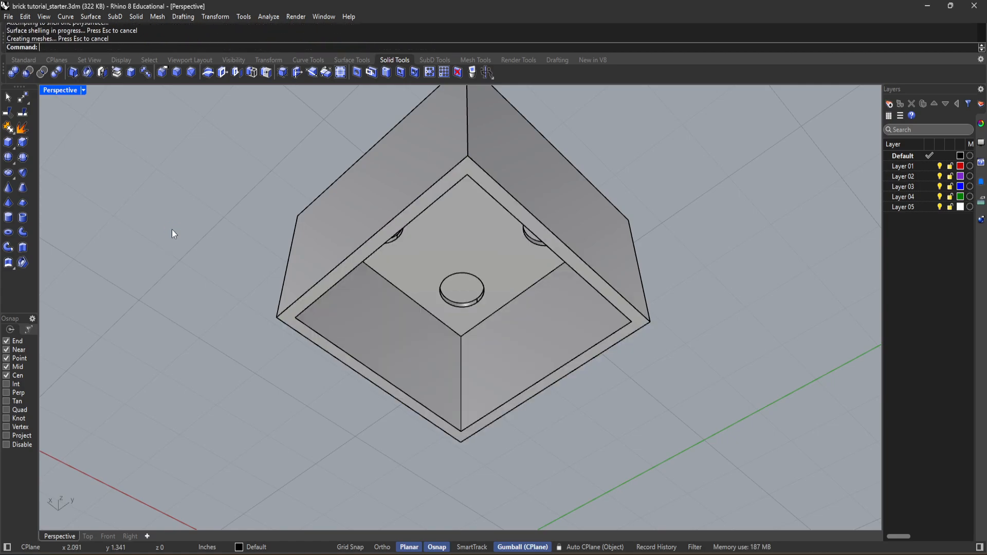
# Step: Examine the shelled brick's walls, underside and the thickness between the stud floors and recesses in perspective, right, top and front views
pyautogui.moveTo(380, 302); pyautogui.dragTo(421, 214, button='right')
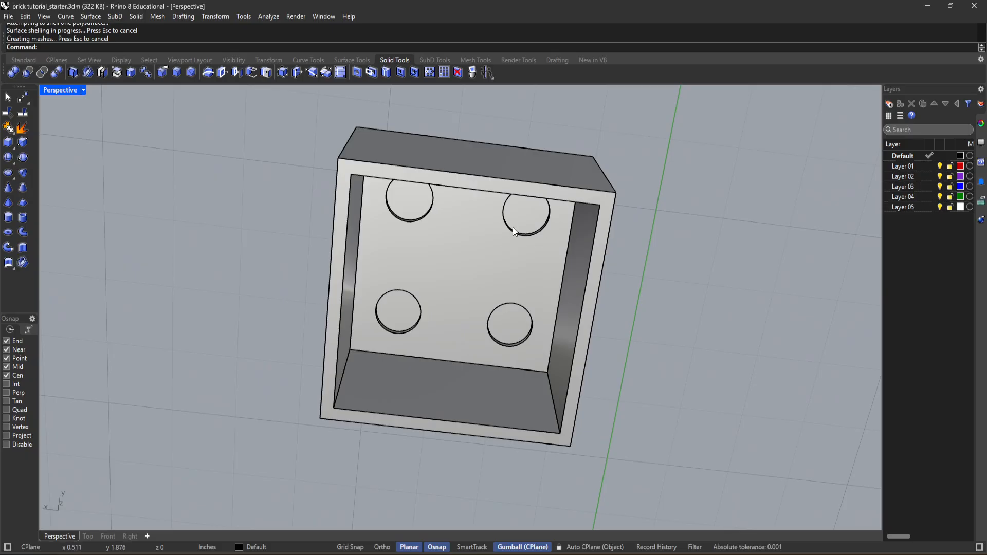
pyautogui.moveTo(526, 218); pyautogui.dragTo(446, 308, button='right')
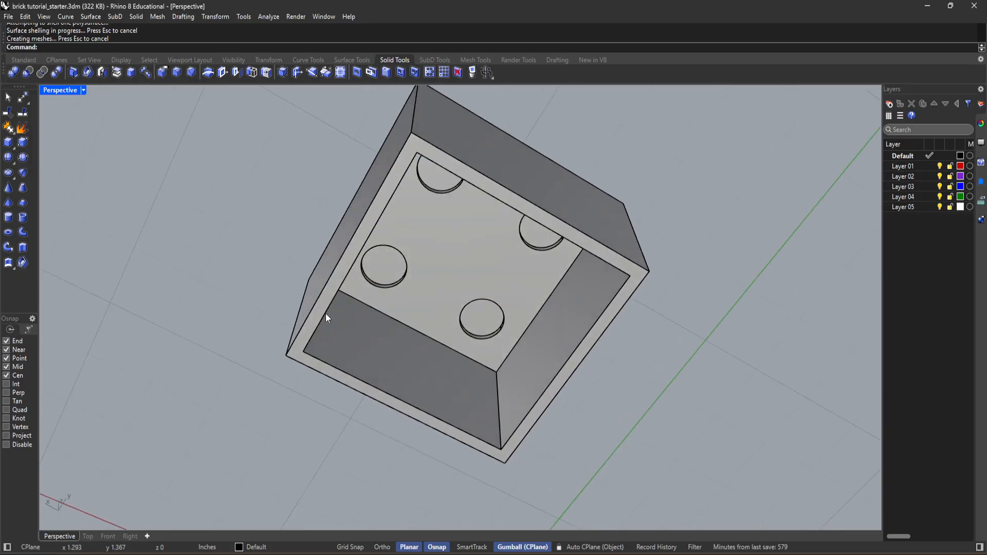
pyautogui.click(108, 537)
pyautogui.click(138, 539)
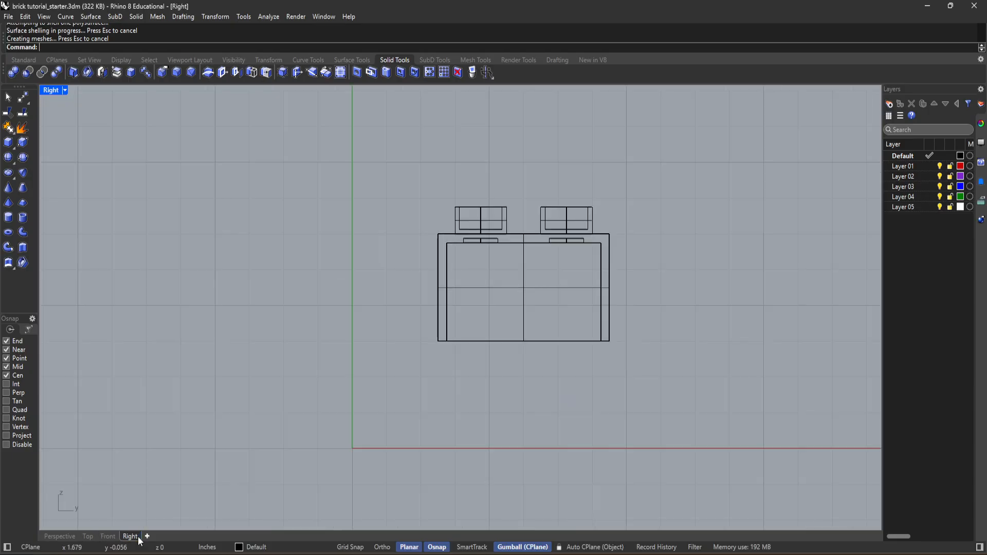
pyautogui.scroll(3, 492, 360)
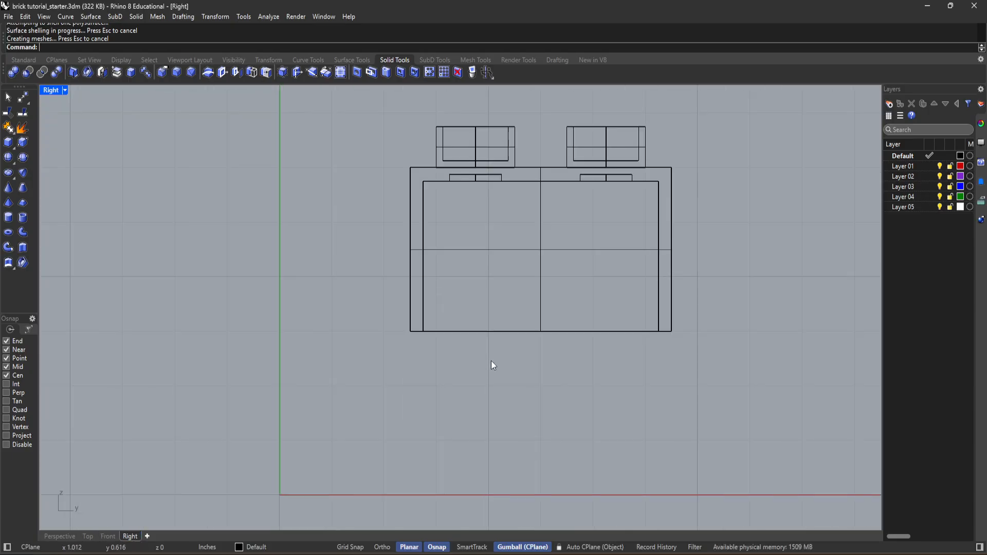
pyautogui.click(109, 536)
pyautogui.click(85, 536)
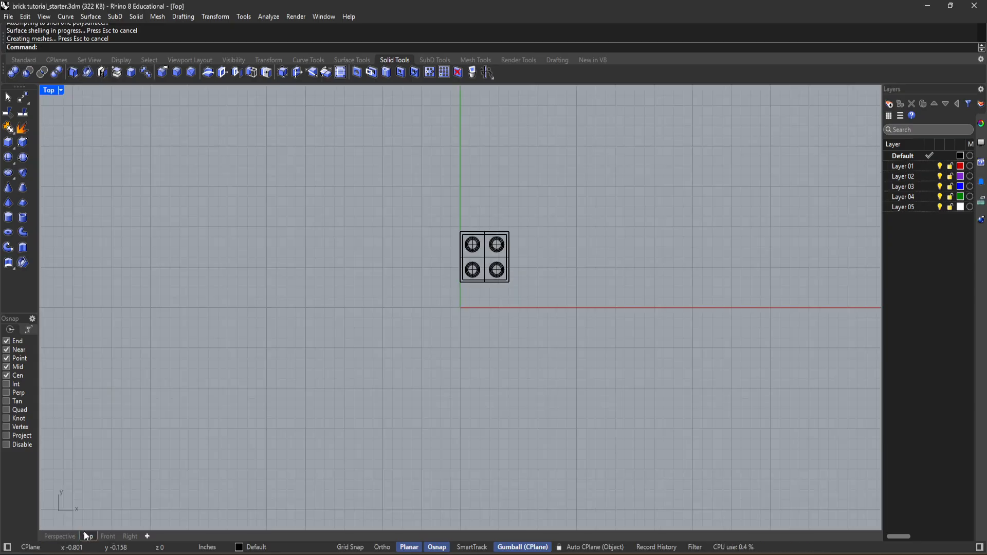
pyautogui.scroll(10, 517, 259)
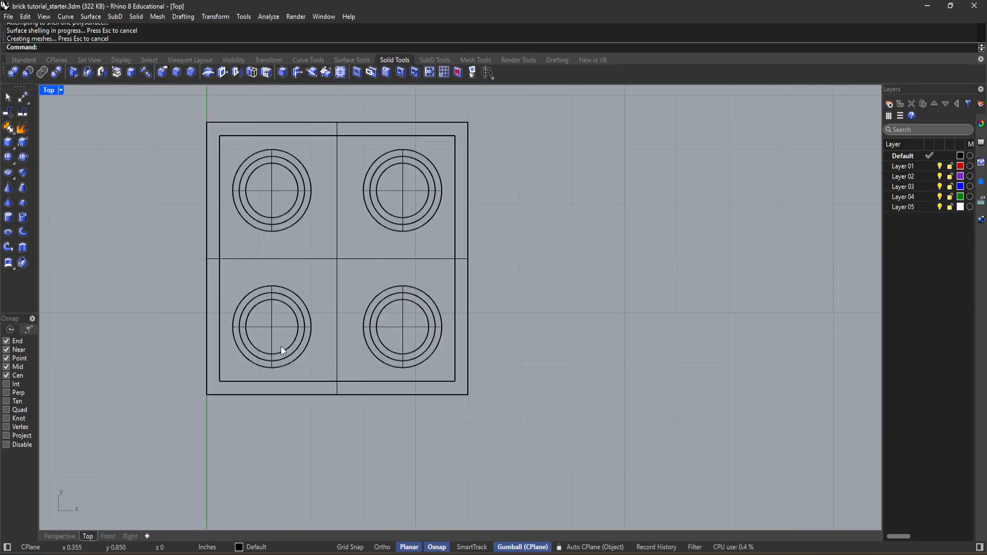
pyautogui.click(108, 536)
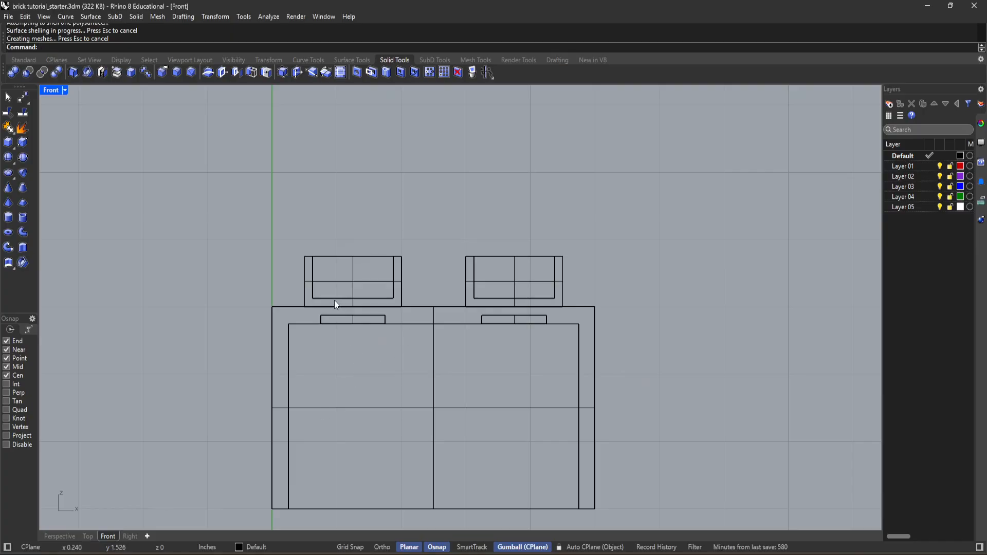
pyautogui.click(61, 536)
pyautogui.moveTo(253, 393); pyautogui.dragTo(471, 275, button='right')
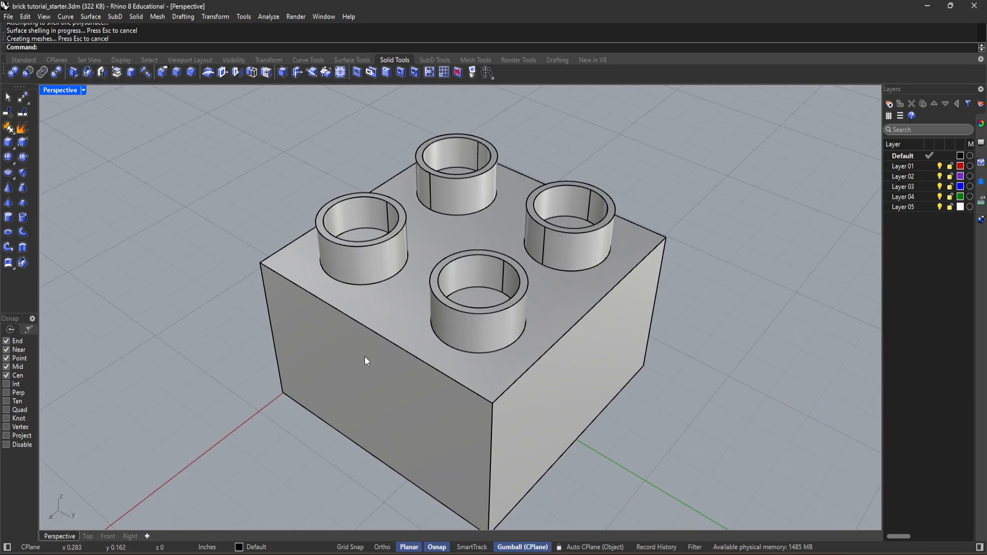
pyautogui.moveTo(390, 348); pyautogui.dragTo(397, 329, button='right')
pyautogui.moveTo(386, 270); pyautogui.dragTo(437, 306, button='right')
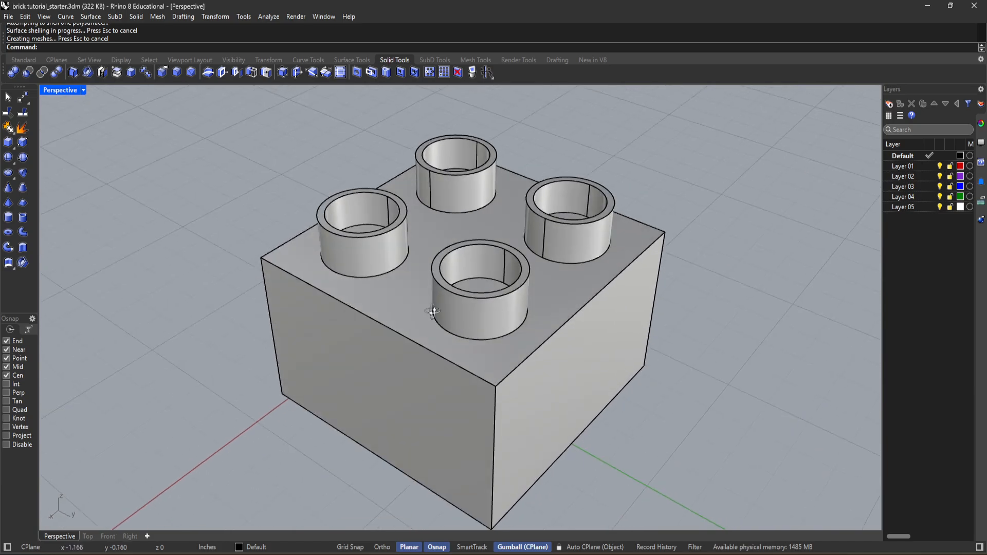
pyautogui.click(108, 536)
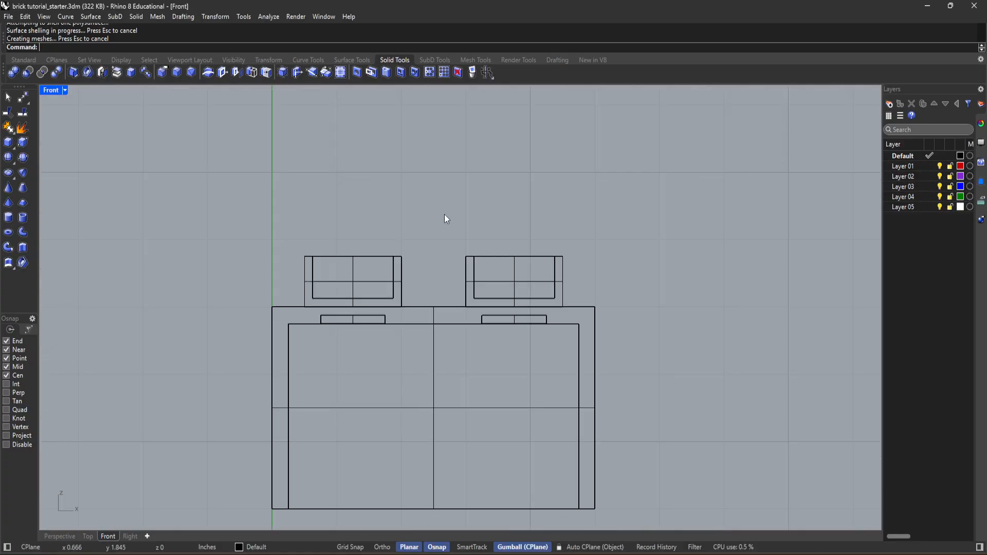
pyautogui.scroll(4, 444, 212)
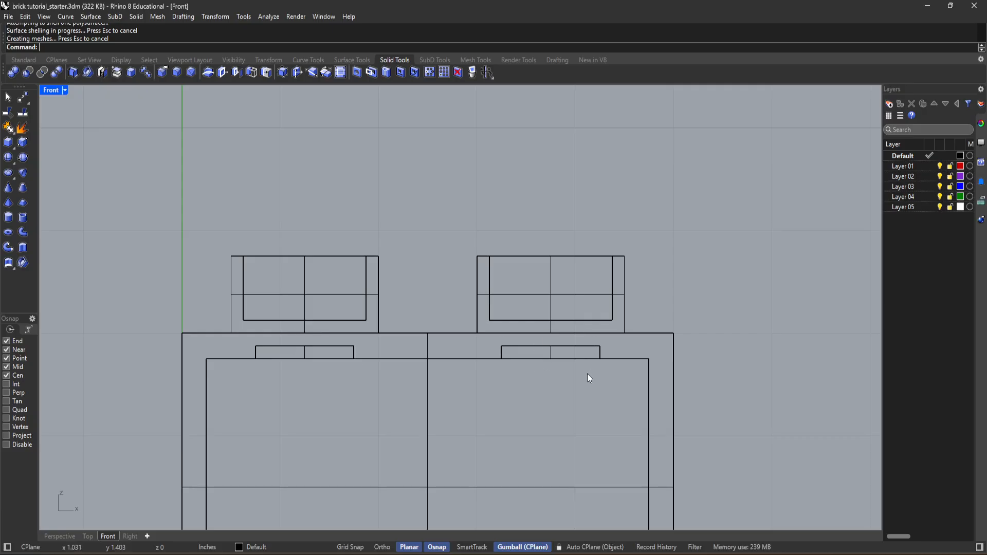
# Step: Undo the shell on the brick after checking its underside
pyautogui.click(61, 536)
pyautogui.moveTo(322, 362); pyautogui.dragTo(286, 243, button='right')
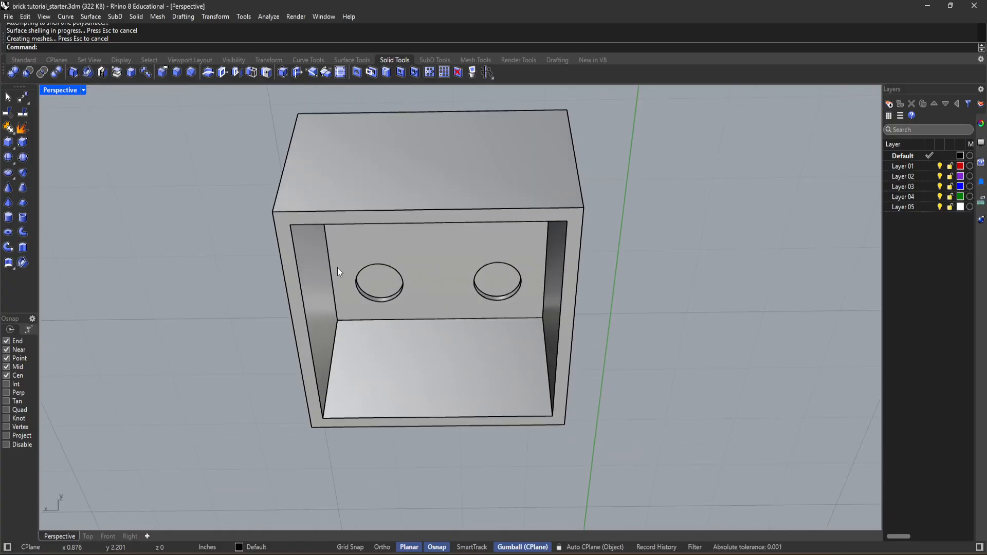
pyautogui.moveTo(403, 258); pyautogui.dragTo(398, 364, button='right')
pyautogui.hotkey('ctrl', 'z')
# Step: Move the inner floor faces of all four studs vertically by -1/32 inch
pyautogui.moveTo(260, 292); pyautogui.dragTo(442, 425, button='right')
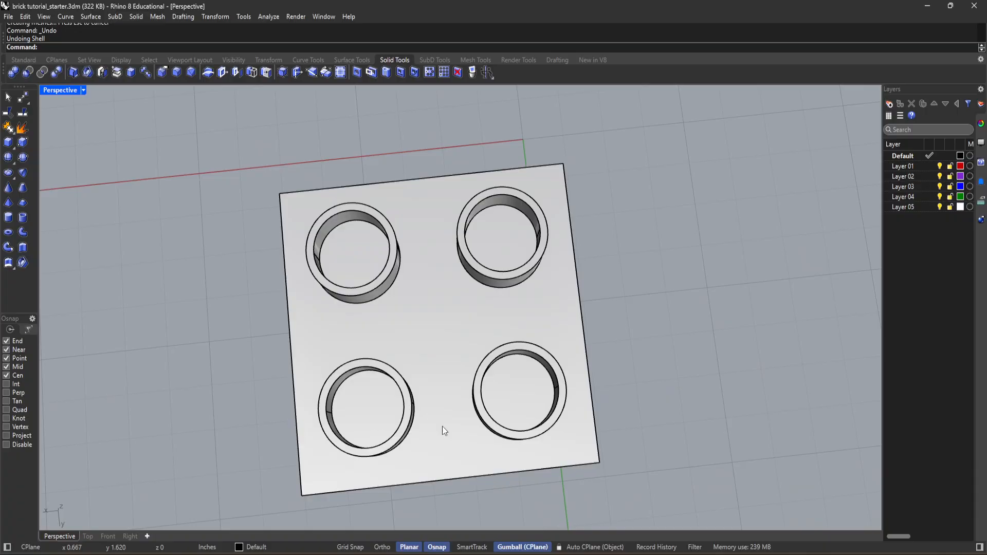
pyautogui.keyDown('ctrl'); pyautogui.keyDown('shift'); pyautogui.click(372, 404); pyautogui.keyUp('shift'); pyautogui.keyUp('ctrl')
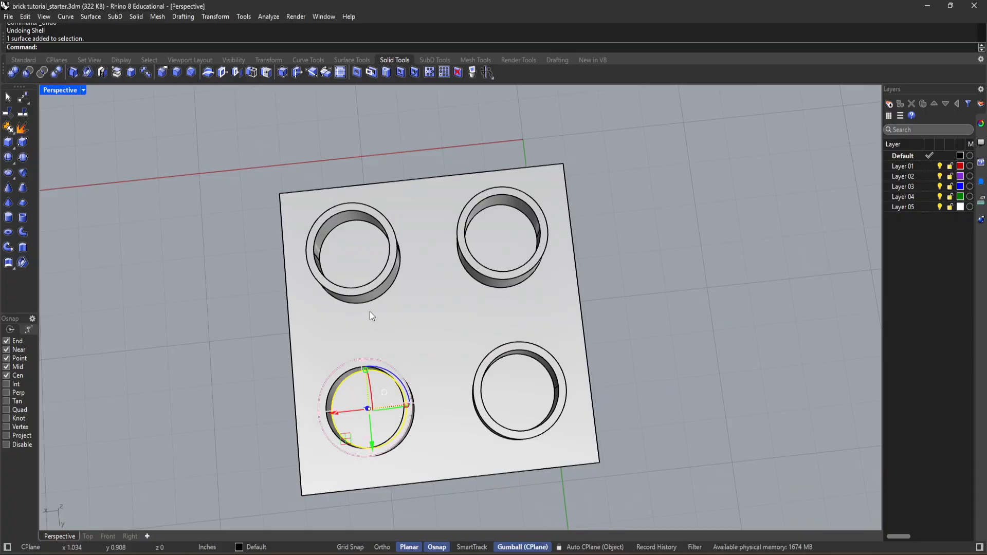
pyautogui.click(180, 330)
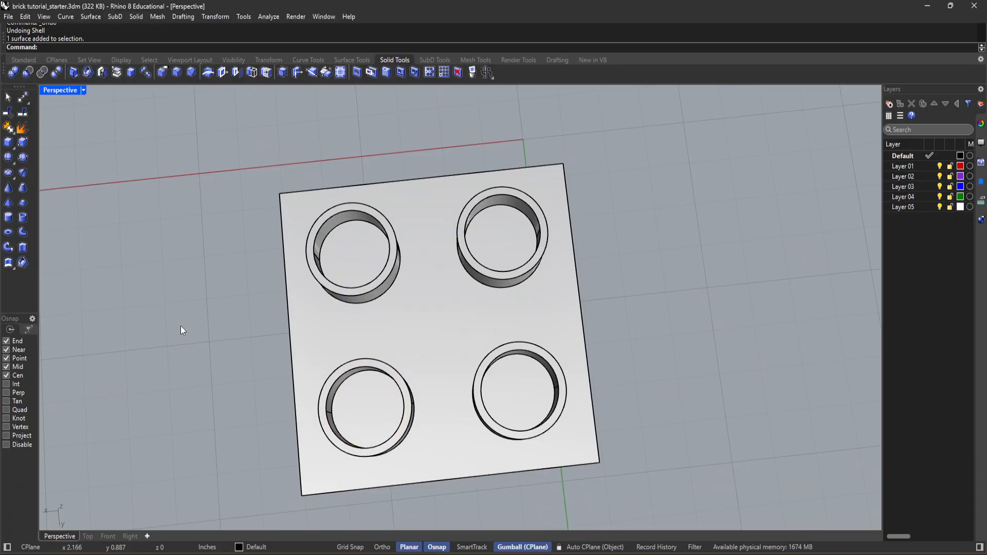
pyautogui.keyDown('ctrl'); pyautogui.keyDown('shift'); pyautogui.click(373, 407); pyautogui.keyUp('shift'); pyautogui.keyUp('ctrl')
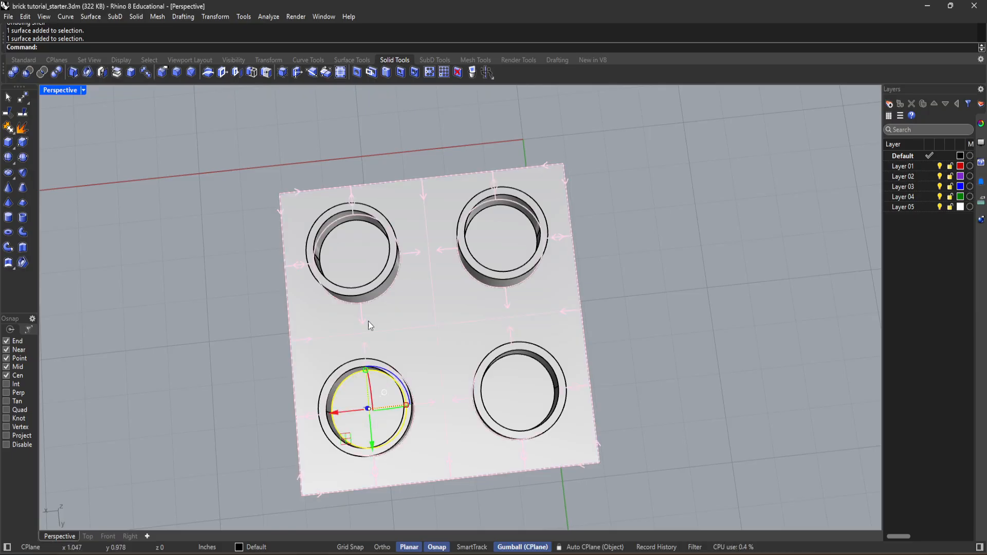
pyautogui.keyDown('ctrl'); pyautogui.keyDown('shift'); pyautogui.click(360, 272); pyautogui.keyUp('shift'); pyautogui.keyUp('ctrl')
pyautogui.keyDown('ctrl'); pyautogui.keyDown('shift'); pyautogui.click(508, 237); pyautogui.keyUp('shift'); pyautogui.keyUp('ctrl')
pyautogui.keyDown('ctrl'); pyautogui.keyDown('shift'); pyautogui.click(515, 375); pyautogui.keyUp('shift'); pyautogui.keyUp('ctrl')
pyautogui.moveTo(669, 389); pyautogui.dragTo(633, 322, button='right')
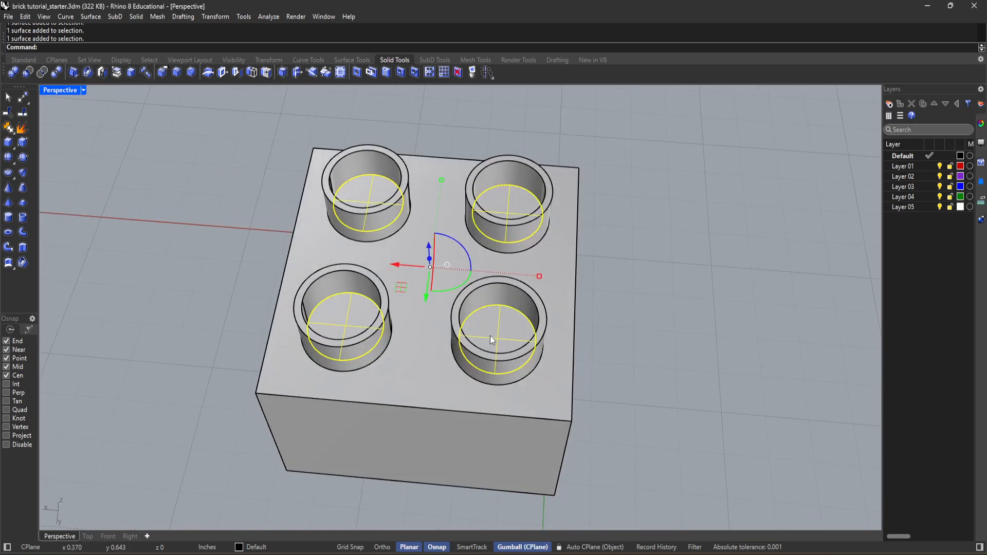
pyautogui.moveTo(486, 372); pyautogui.dragTo(511, 306, button='right')
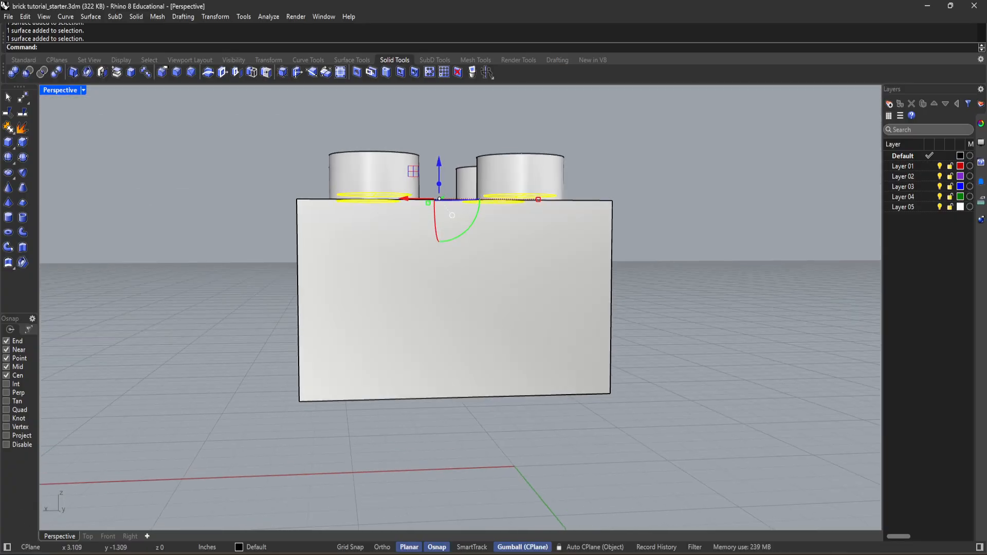
pyautogui.click(108, 536)
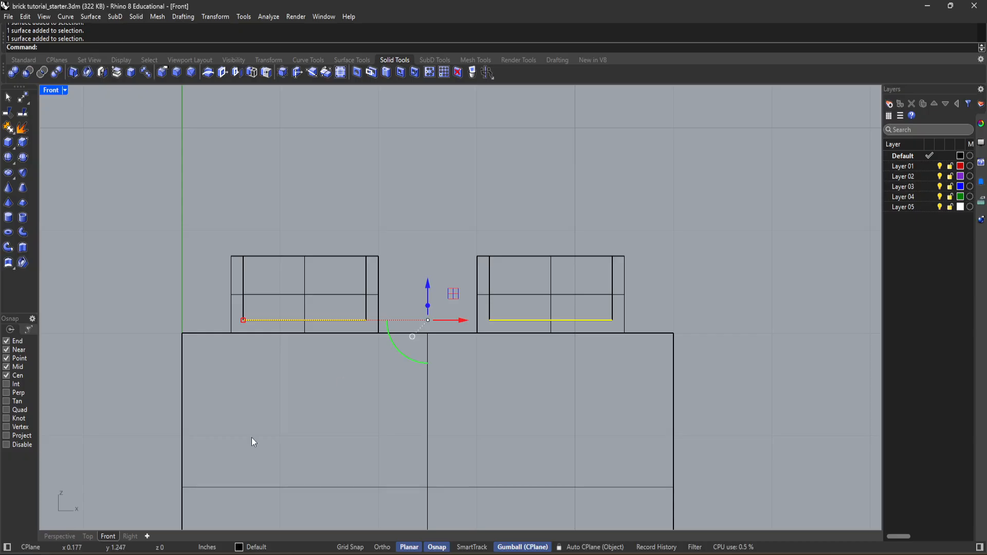
pyautogui.click(429, 283)
pyautogui.press('BackSpace')
pyautogui.write('-1/32')
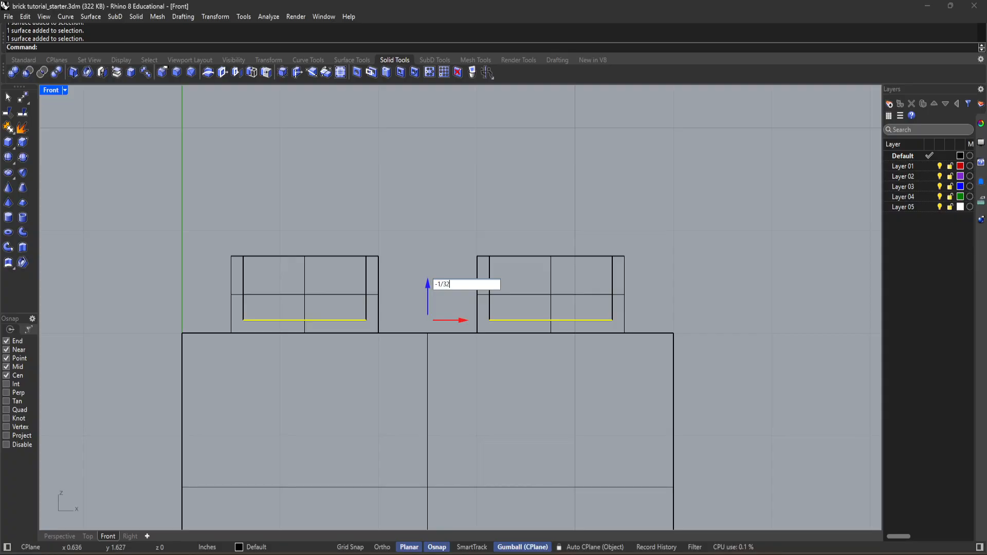
pyautogui.press('Return')
pyautogui.press('Escape')
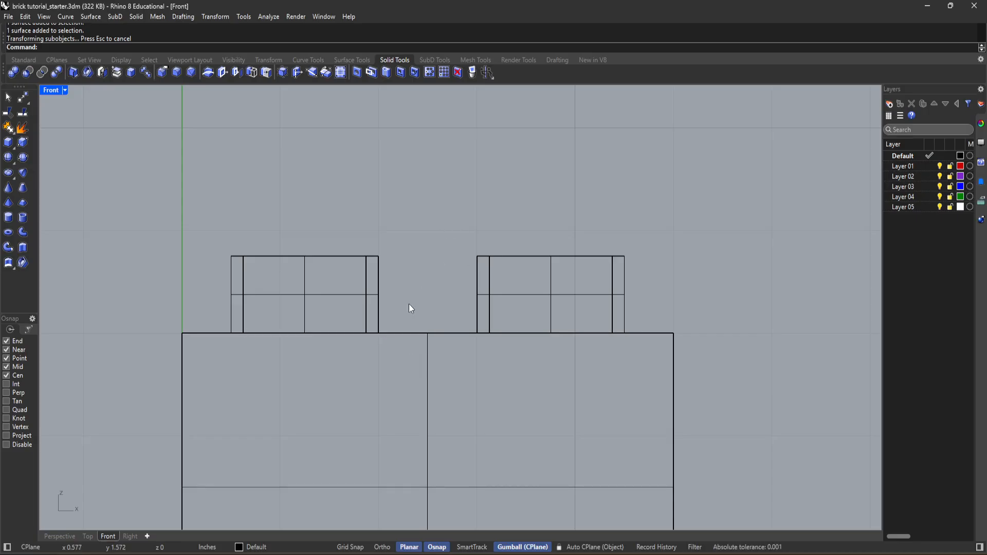
# Step: Compare the studs' lowered inner floors with the brick's top face in perspective view
pyautogui.moveTo(410, 307); pyautogui.dragTo(430, 246, button='right')
pyautogui.click(59, 536)
pyautogui.moveTo(76, 514); pyautogui.dragTo(361, 362, button='right')
pyautogui.click(364, 362)
pyautogui.press('Escape')
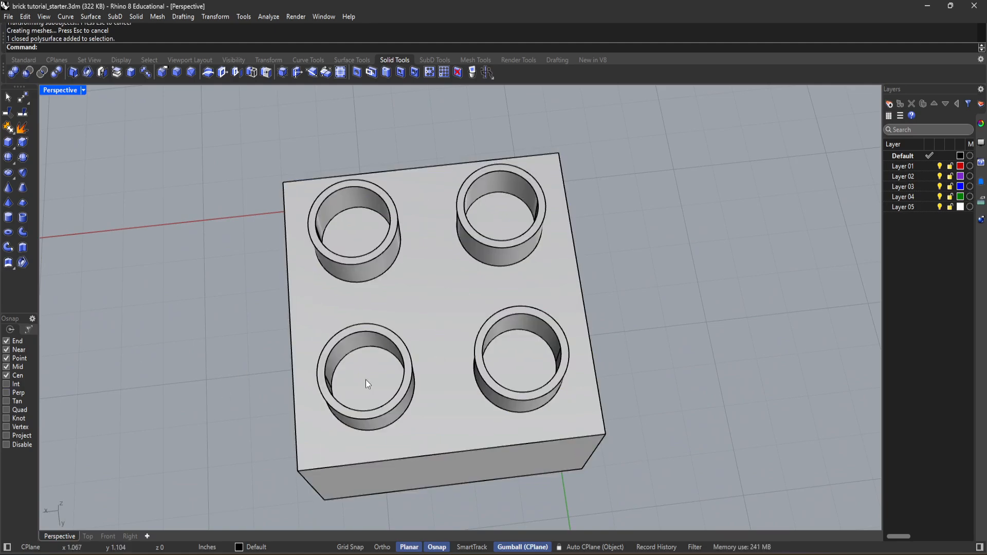
pyautogui.keyDown('ctrl'); pyautogui.keyDown('shift'); pyautogui.click(366, 380); pyautogui.keyUp('shift'); pyautogui.keyUp('ctrl')
pyautogui.keyDown('ctrl'); pyautogui.keyDown('shift'); pyautogui.click(406, 303); pyautogui.keyUp('shift'); pyautogui.keyUp('ctrl')
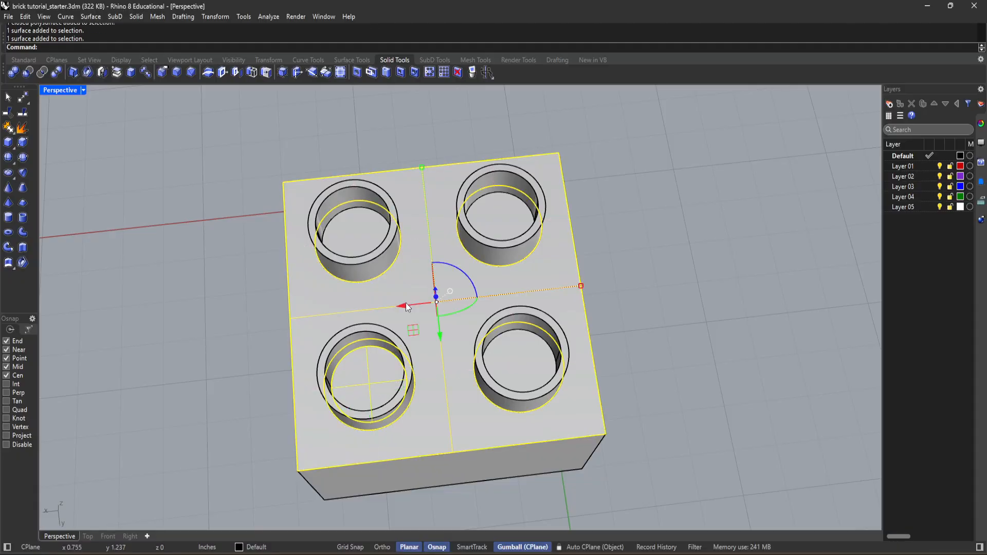
pyautogui.moveTo(224, 411); pyautogui.dragTo(206, 367, button='right')
pyautogui.click(199, 363)
pyautogui.click(315, 236)
pyautogui.click(164, 249)
# Step: Try shelling the brick with lowered stud floors at 0.0625 inch thickness, removing the bottom face
pyautogui.moveTo(164, 249); pyautogui.dragTo(259, 347, button='right')
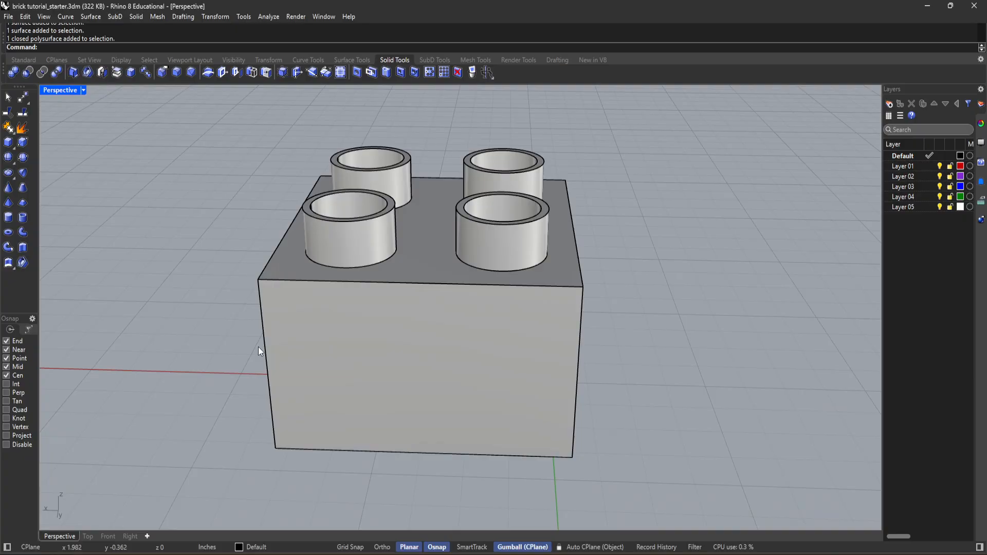
pyautogui.moveTo(418, 256); pyautogui.dragTo(363, 399, button='right')
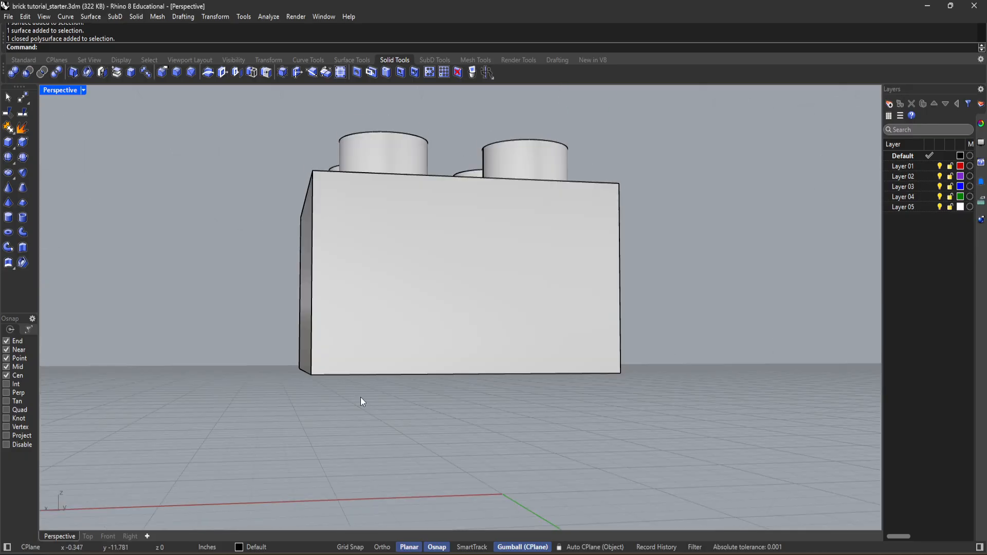
pyautogui.click(91, 74)
pyautogui.moveTo(181, 296); pyautogui.dragTo(186, 253, button='right')
pyautogui.click(460, 390)
pyautogui.press('Return')
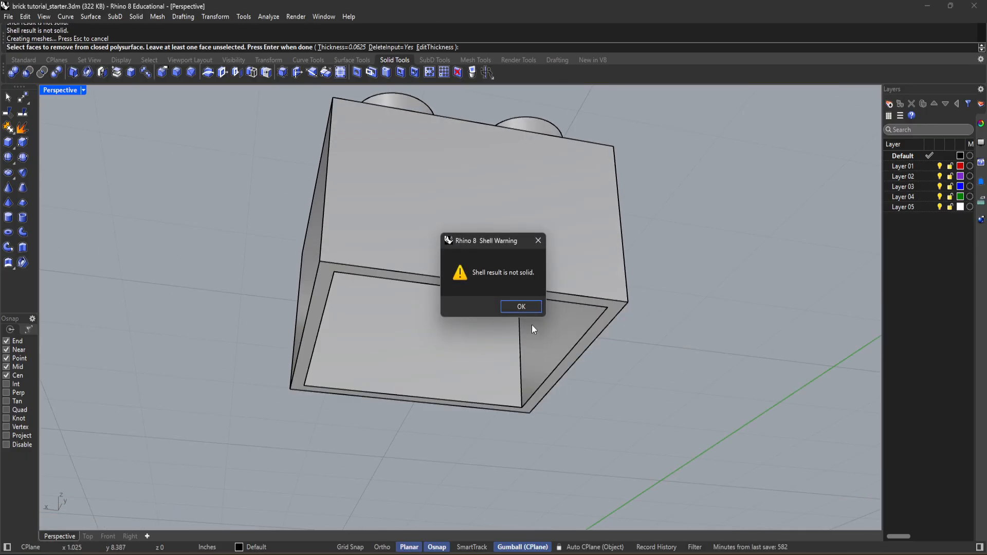
# Step: Dismiss the shell warning and examine the stud recesses in the hollow brick's underside from several angles
pyautogui.click(511, 306)
pyautogui.moveTo(510, 306); pyautogui.dragTo(491, 282, button='right')
pyautogui.scroll(3, 489, 301)
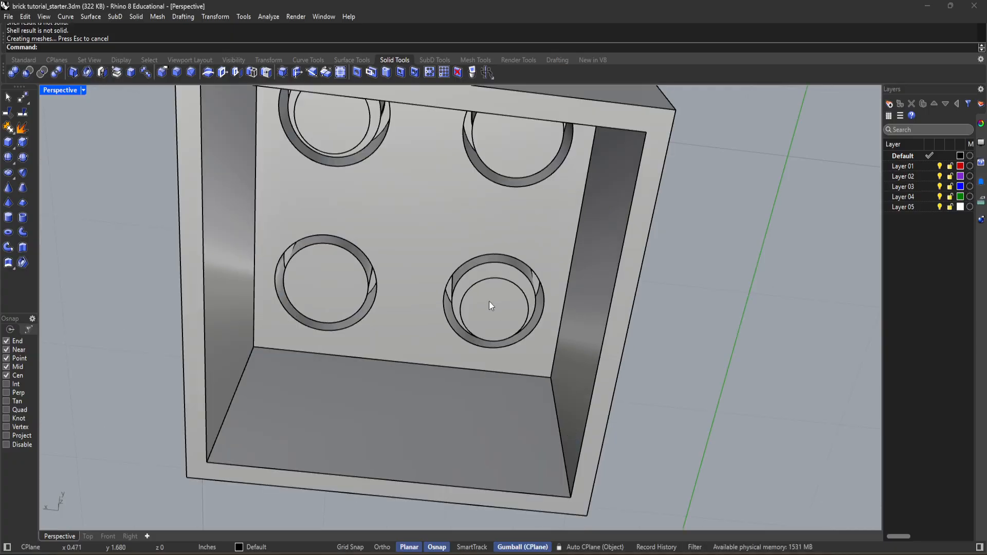
pyautogui.moveTo(482, 369); pyautogui.dragTo(385, 356, button='right')
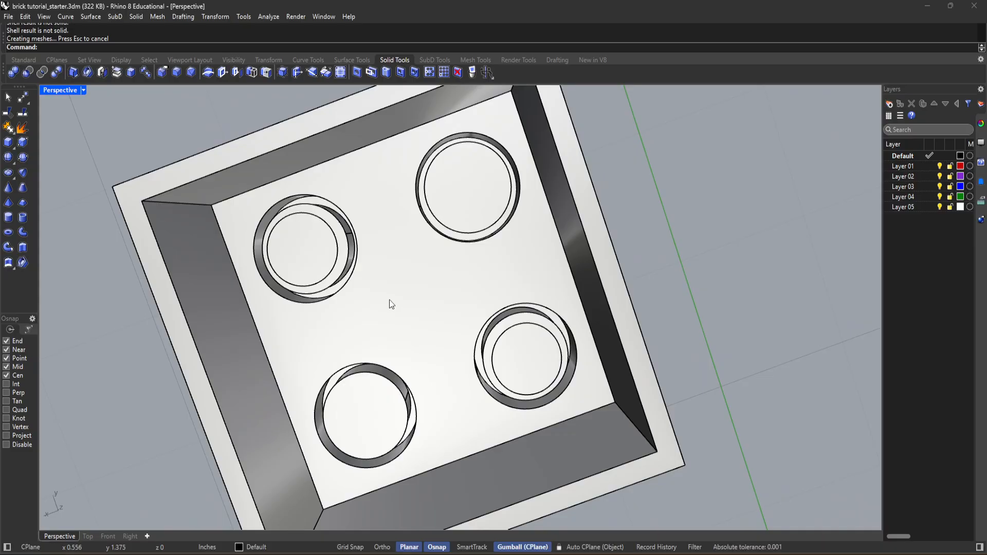
pyautogui.moveTo(455, 322); pyautogui.dragTo(446, 355, button='right')
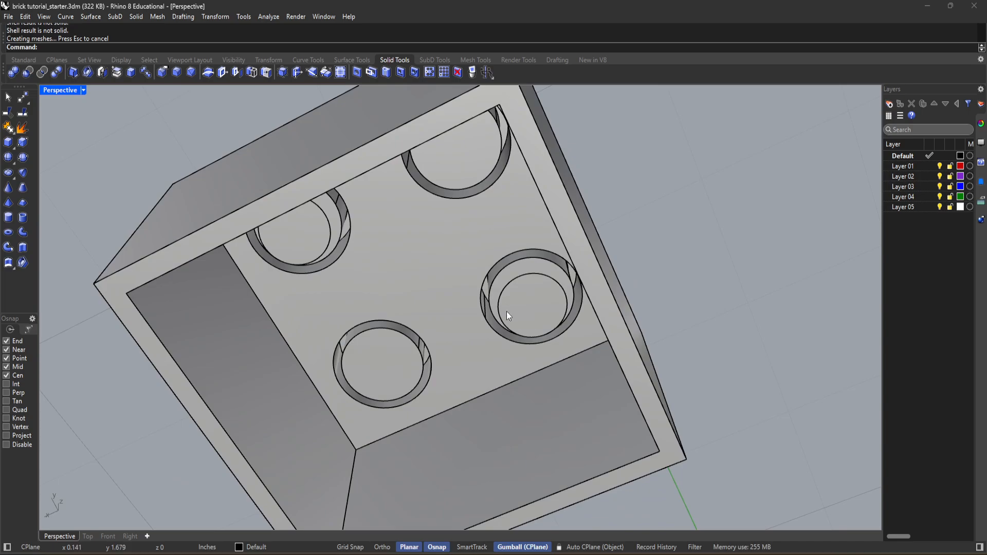
pyautogui.moveTo(507, 310); pyautogui.dragTo(503, 288, button='right')
pyautogui.moveTo(404, 210); pyautogui.dragTo(456, 149, button='right')
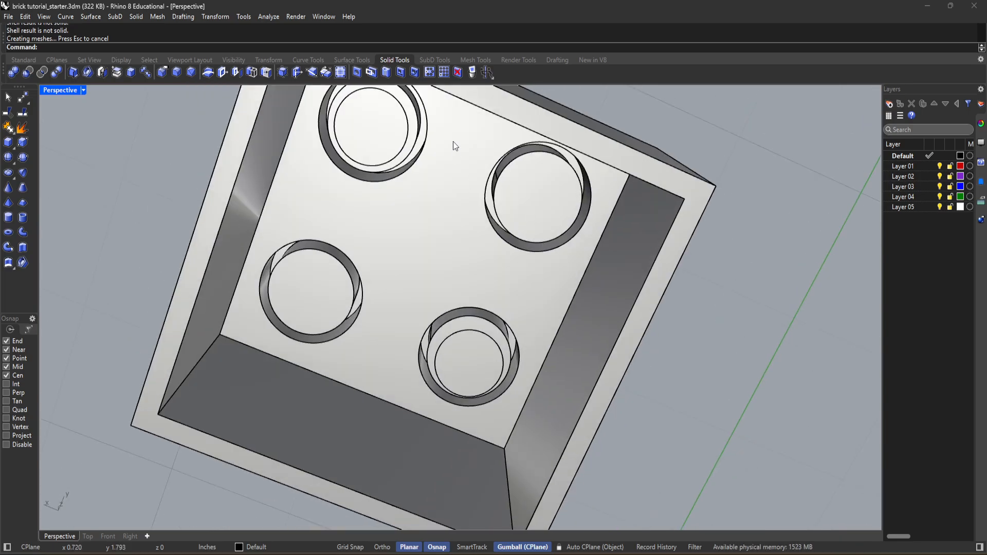
pyautogui.scroll(5, 472, 196)
# Step: Select the circular surfaces inside the studs and the shelled body to check which pieces are separate
pyautogui.click(455, 412)
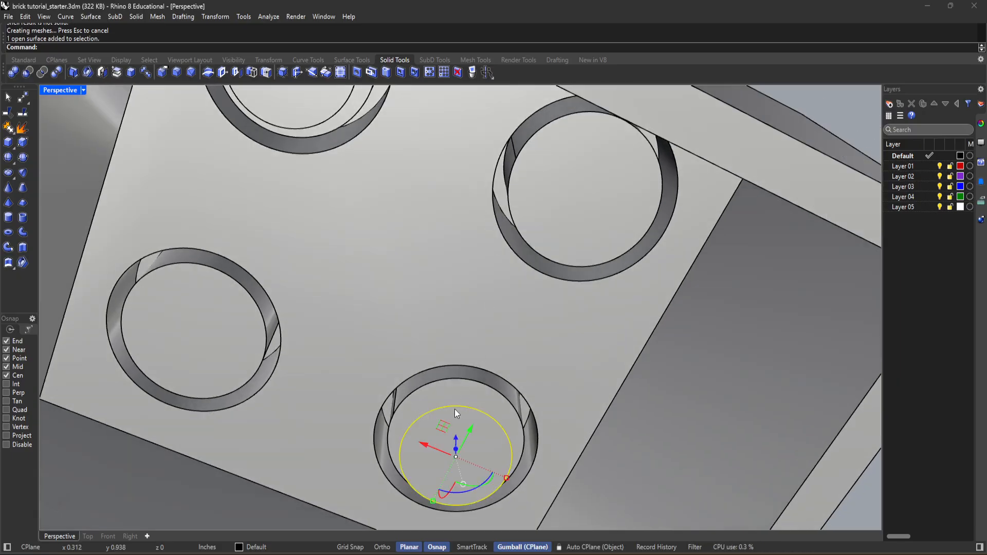
pyautogui.moveTo(479, 338); pyautogui.dragTo(297, 181, button='right')
pyautogui.click(334, 220)
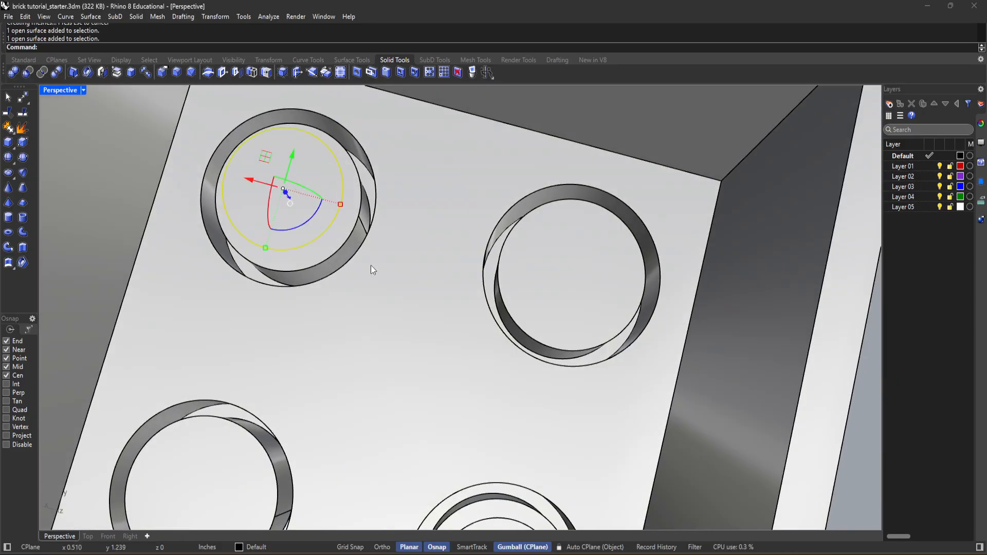
pyautogui.scroll(-3, 455, 381)
pyautogui.click(464, 488)
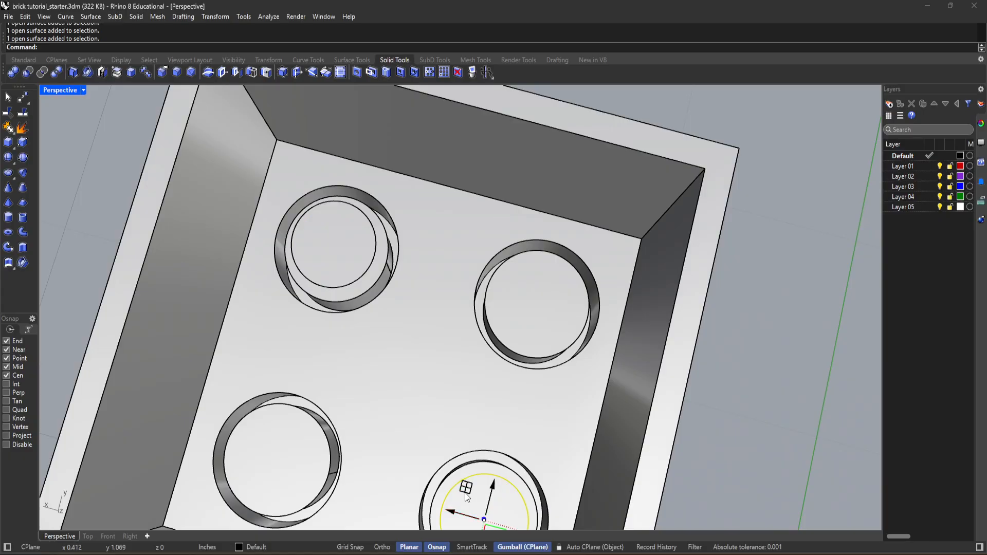
pyautogui.click(531, 288)
pyautogui.moveTo(291, 431); pyautogui.dragTo(304, 449, button='right')
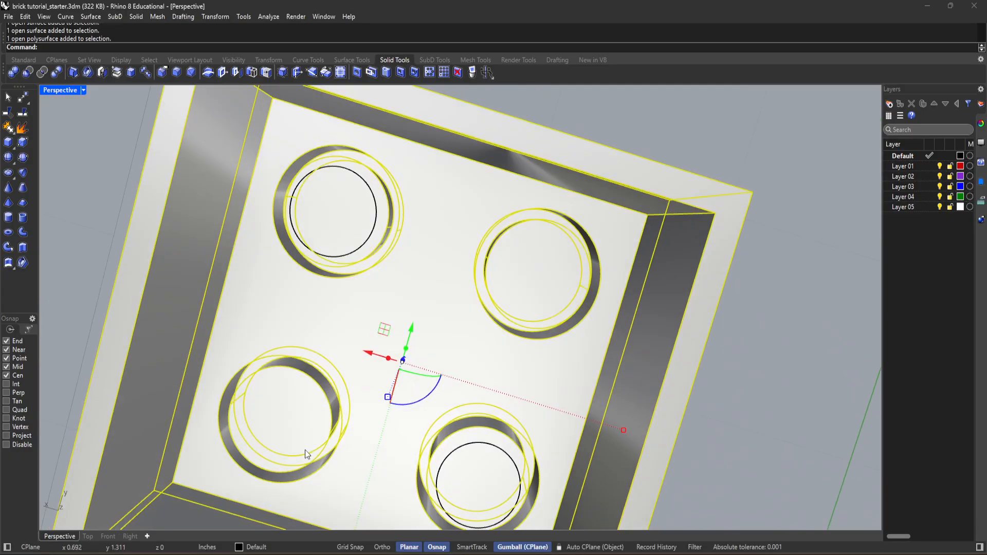
pyautogui.click(695, 444)
# Step: Delete the two loose circular surfaces left inside the studs
pyautogui.click(492, 467)
pyautogui.press('Delete')
pyautogui.moveTo(491, 466); pyautogui.dragTo(440, 377, button='right')
pyautogui.click(338, 204)
pyautogui.press('Delete')
pyautogui.moveTo(338, 204); pyautogui.dragTo(363, 294, button='right')
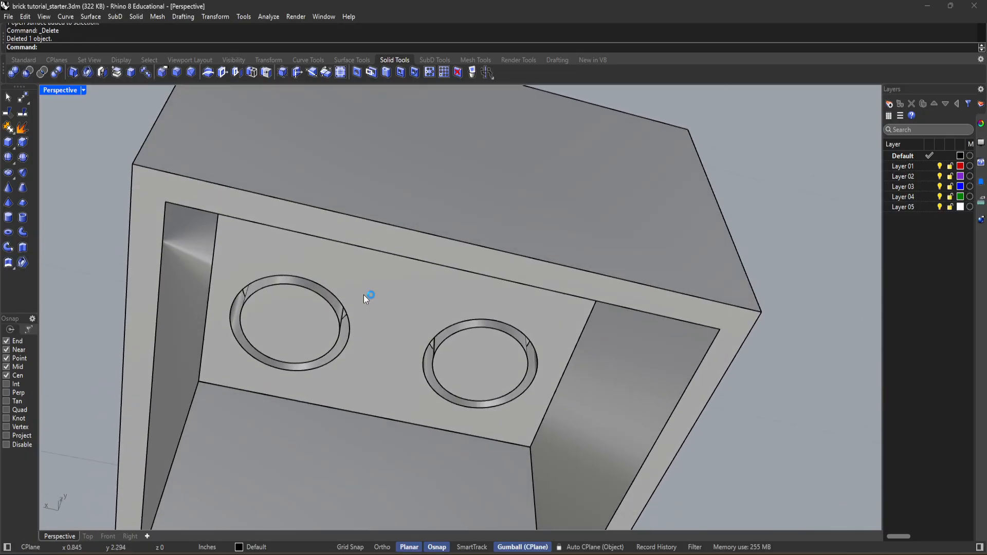
# Step: Select the shelled brick and inspect its open polysurface around the stud openings and inner walls
pyautogui.click(397, 351)
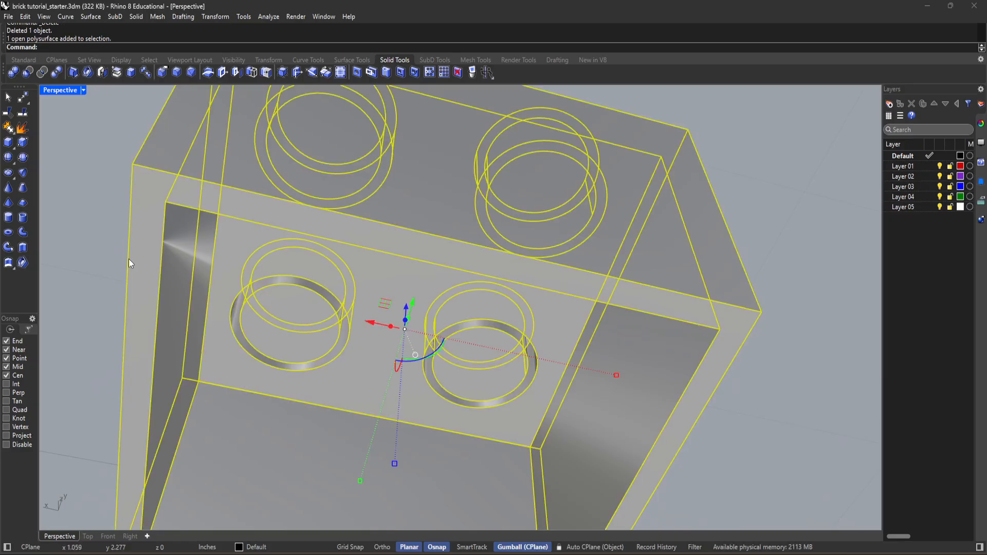
pyautogui.moveTo(92, 268); pyautogui.dragTo(286, 319, button='right')
pyautogui.click(96, 275)
pyautogui.click(369, 328)
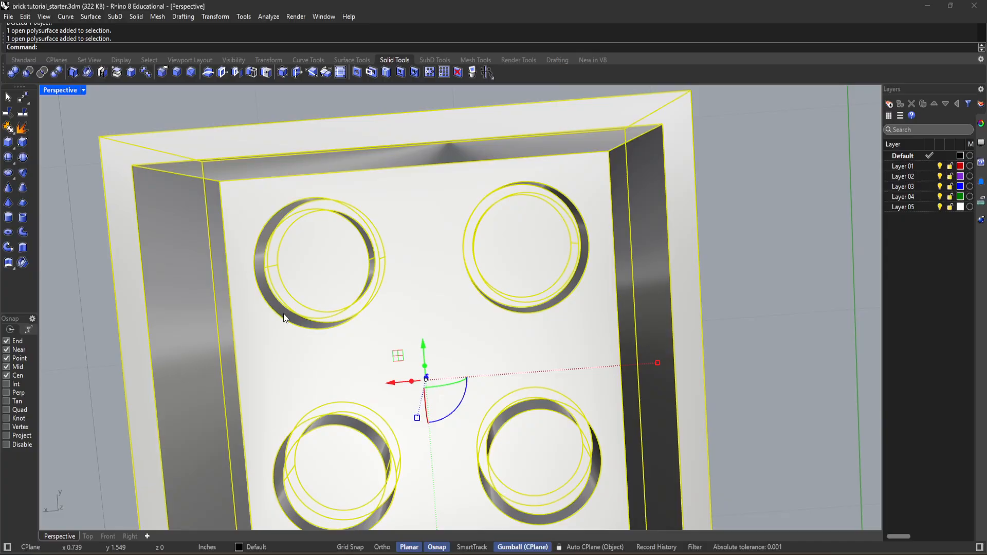
pyautogui.click(78, 123)
pyautogui.click(268, 192)
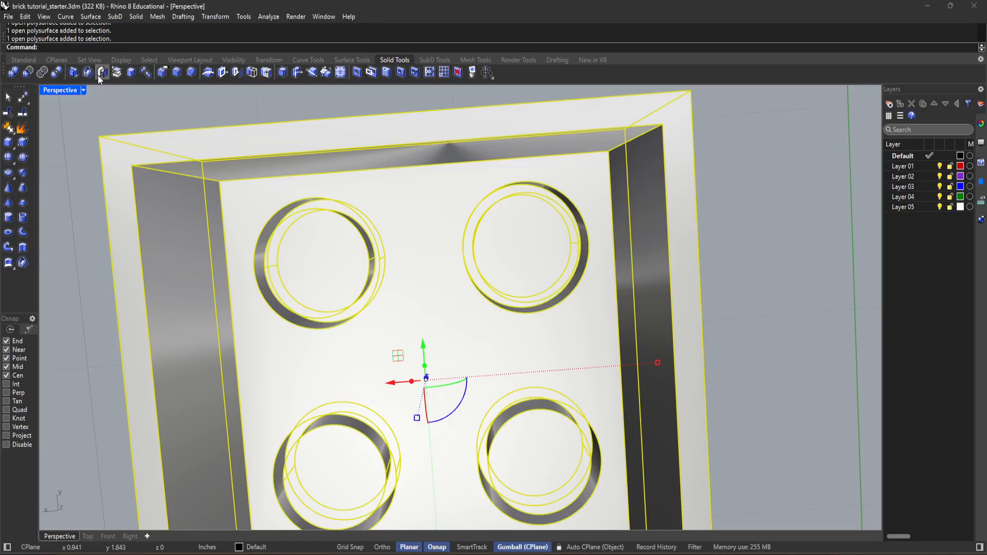
pyautogui.moveTo(183, 124); pyautogui.dragTo(304, 448, button='right')
pyautogui.press('Escape')
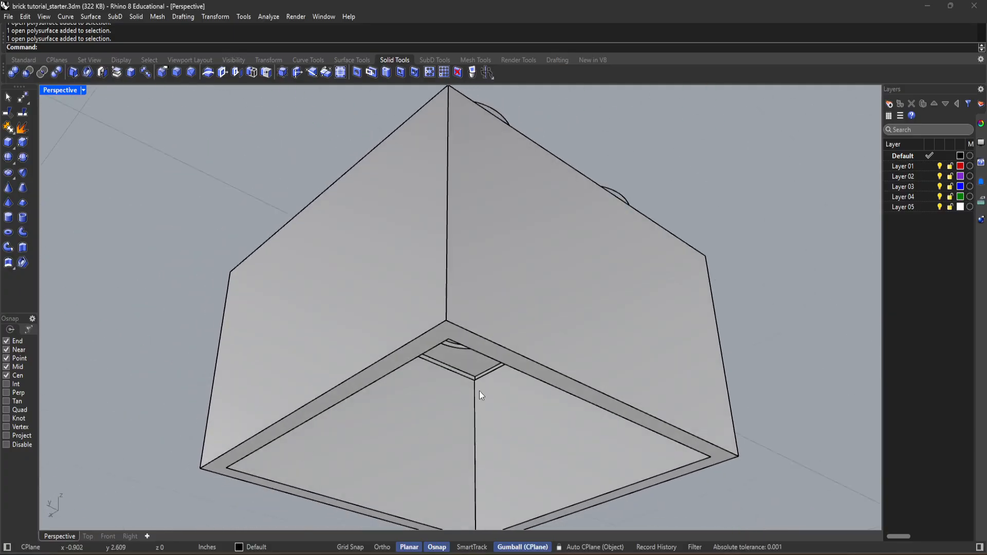
# Step: Examine the gap between the brick's inner walls and the underside of its top face
pyautogui.scroll(5, 461, 406)
pyautogui.moveTo(519, 399); pyautogui.dragTo(515, 243, button='right')
pyautogui.scroll(-3, 449, 335)
pyautogui.scroll(-3, 523, 310)
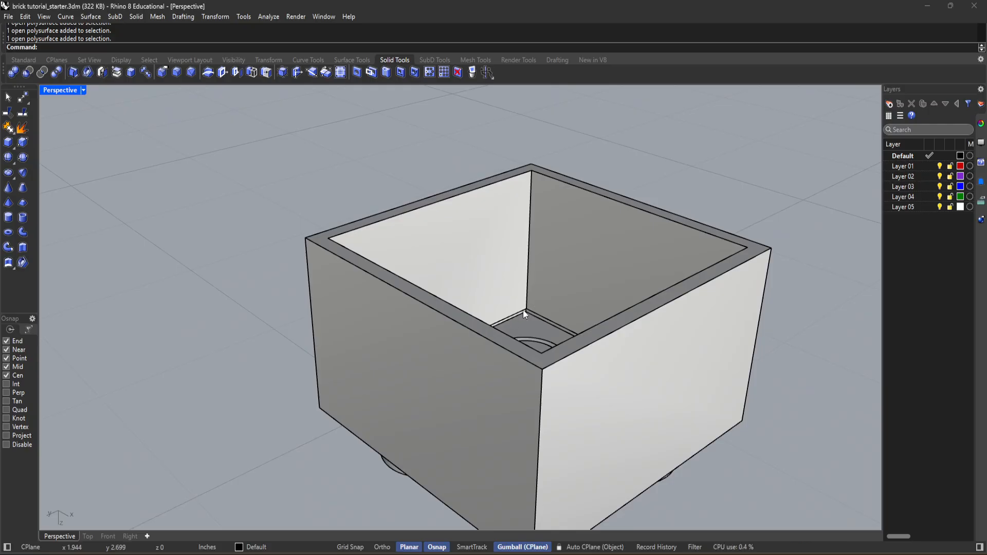
pyautogui.moveTo(535, 310); pyautogui.dragTo(477, 347, button='right')
pyautogui.scroll(5, 541, 312)
pyautogui.scroll(-3, 375, 377)
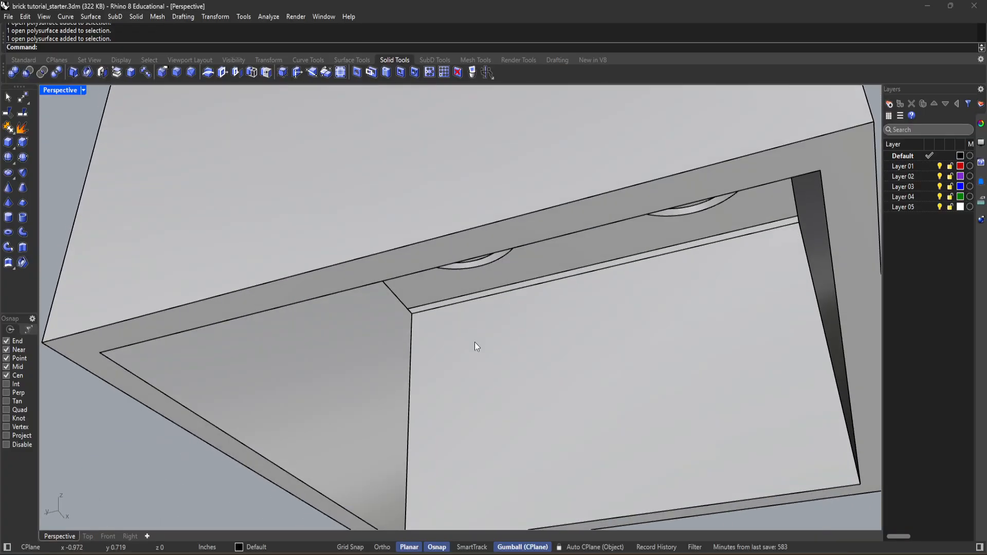
pyautogui.moveTo(418, 316); pyautogui.dragTo(599, 249, button='right')
pyautogui.scroll(-3, 451, 266)
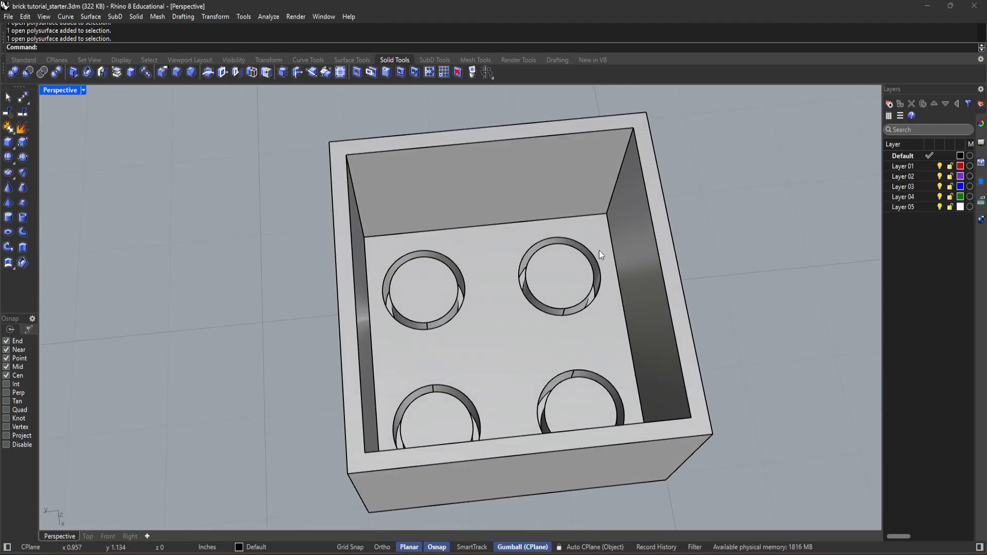
pyautogui.moveTo(113, 231); pyautogui.dragTo(205, 249, button='right')
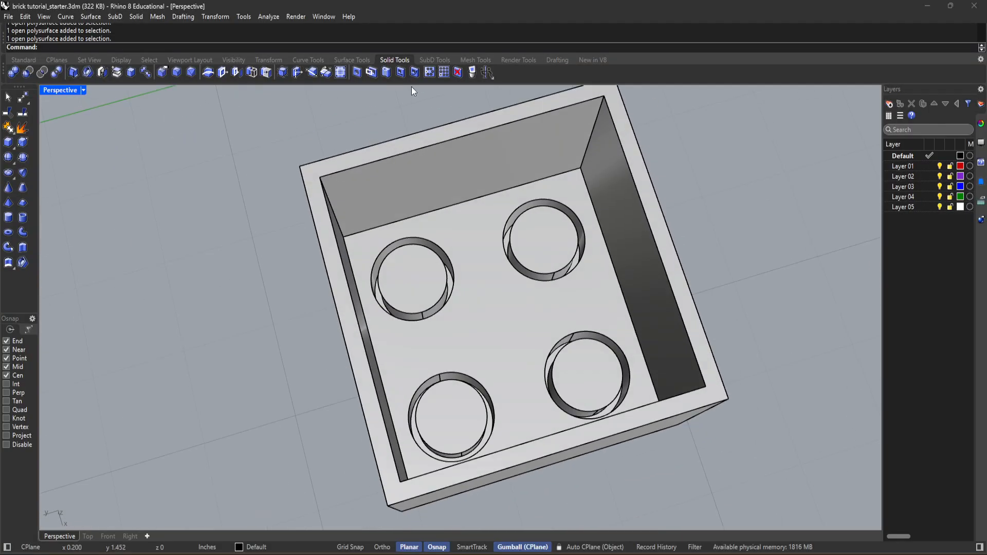
# Step: Create a rectangular plane between opposite inner wall corners, spanning the cavity beneath the stud openings
pyautogui.click(352, 57)
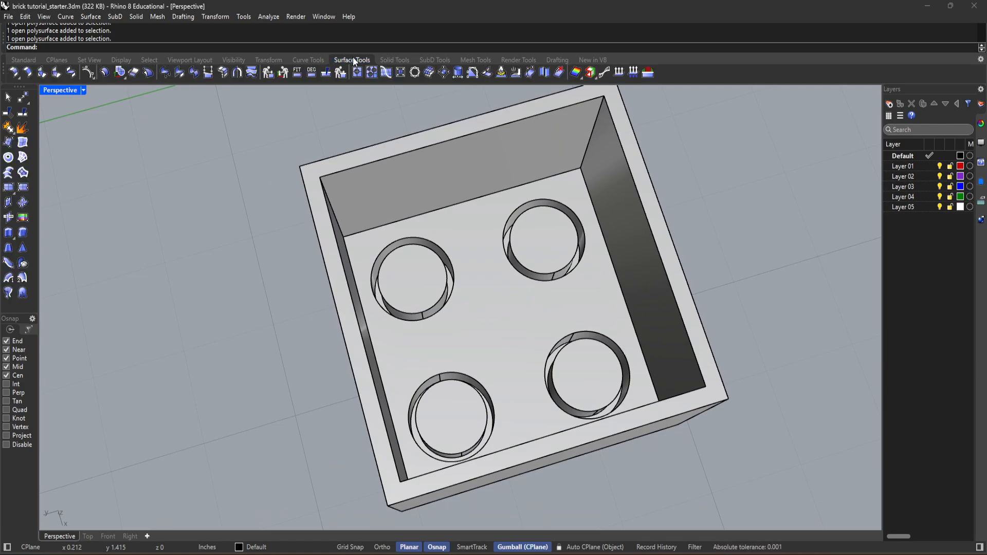
pyautogui.click(7, 190)
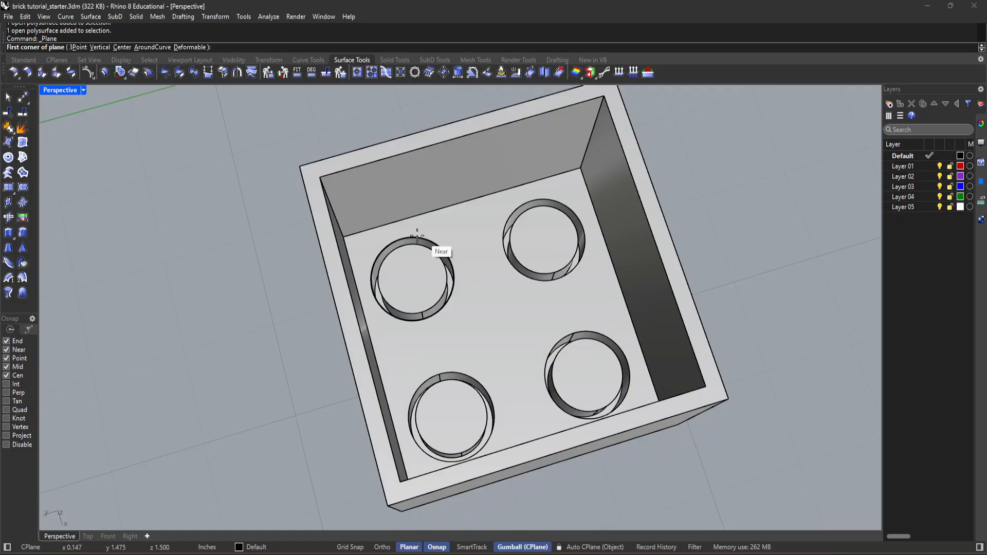
pyautogui.moveTo(543, 240); pyautogui.dragTo(594, 185, button='right')
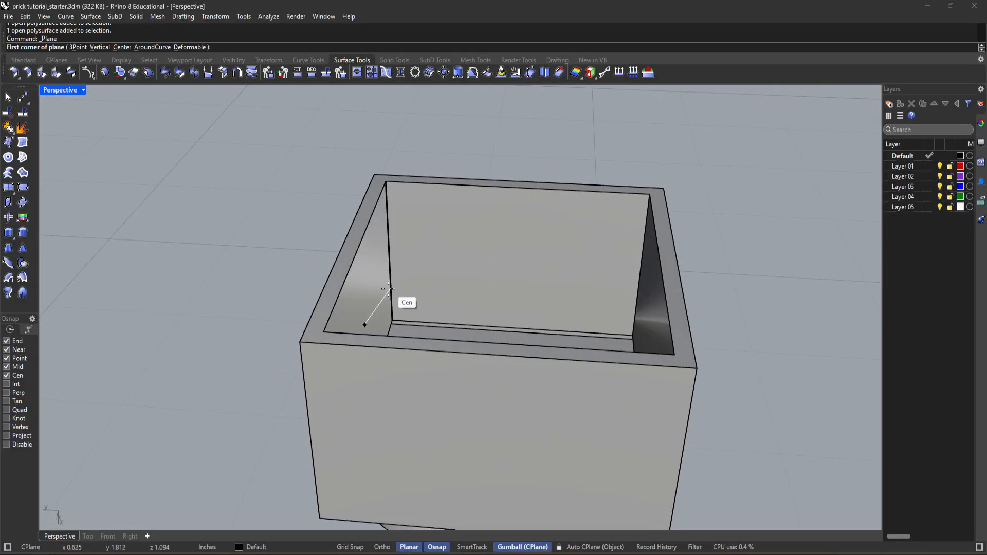
pyautogui.click(391, 317)
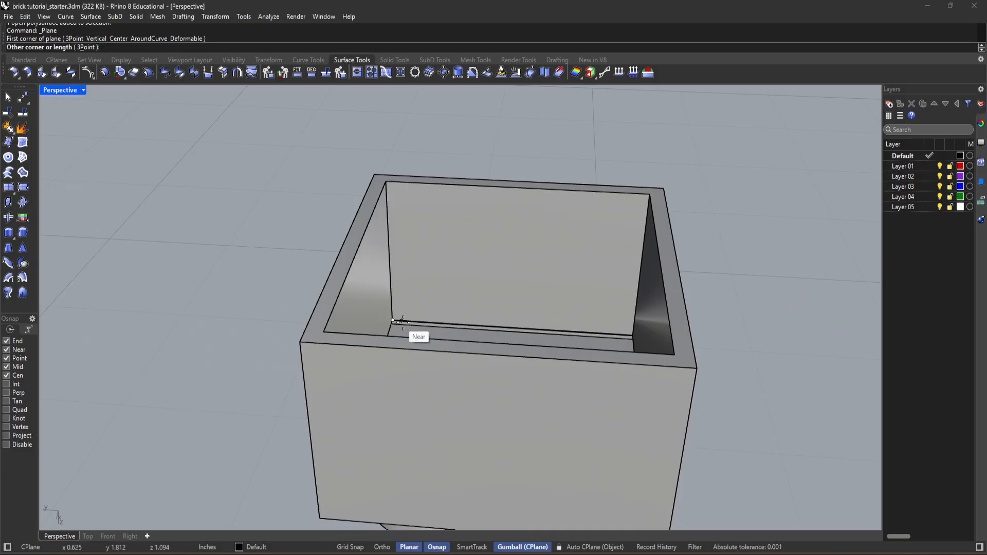
pyautogui.moveTo(435, 339); pyautogui.dragTo(247, 401, button='right')
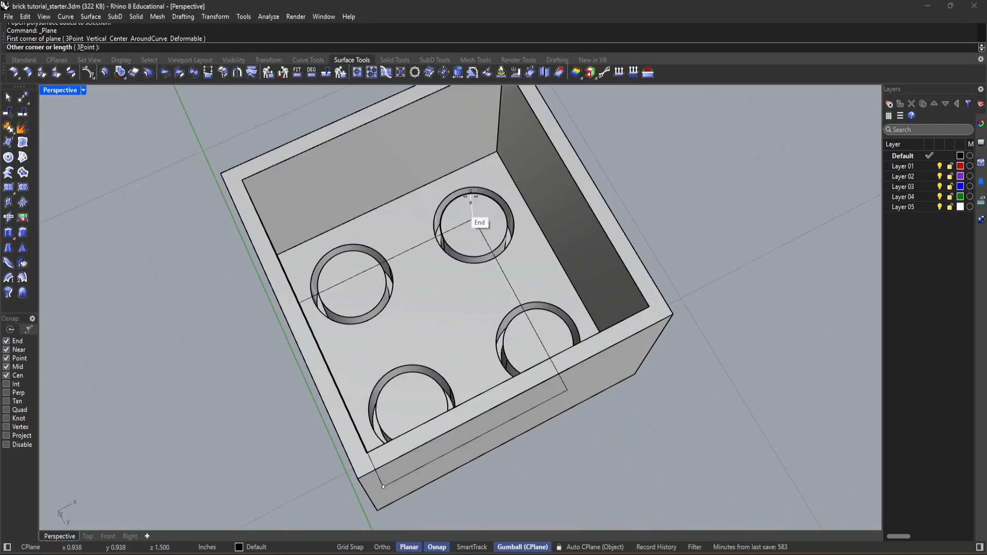
pyautogui.click(496, 152)
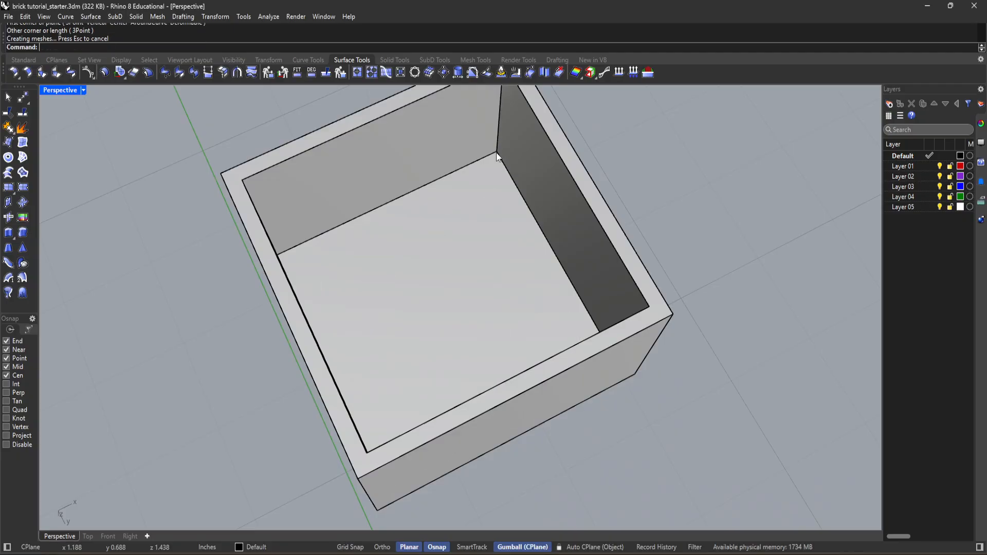
pyautogui.moveTo(501, 180); pyautogui.dragTo(863, 345, button='right')
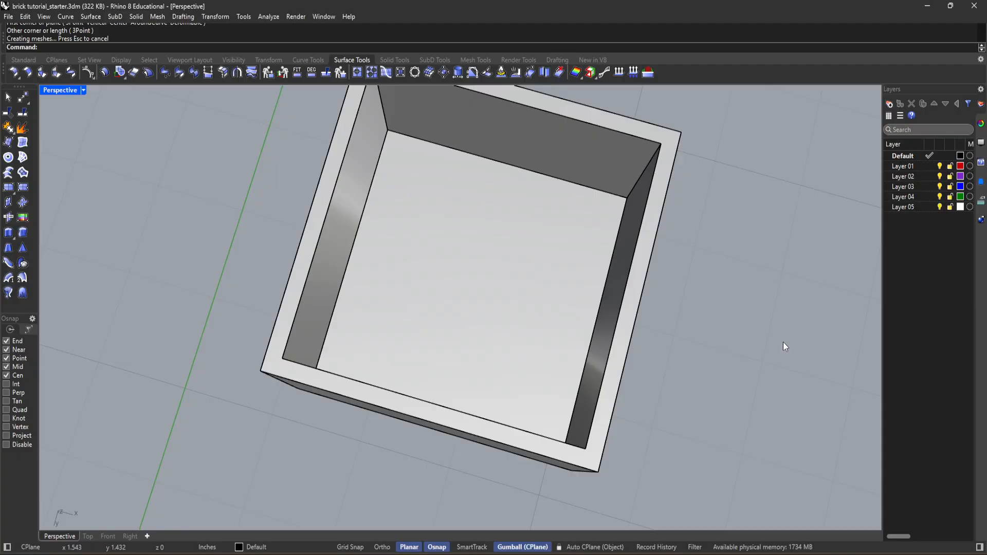
# Step: Join the new rectangular plane with the shelled brick polysurface
pyautogui.click(479, 330)
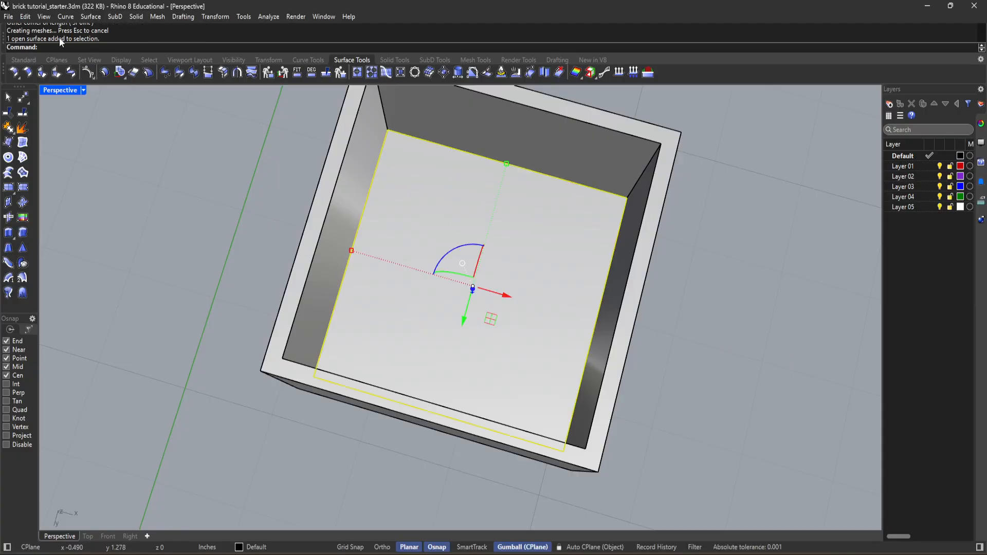
pyautogui.click(218, 207)
pyautogui.click(374, 242)
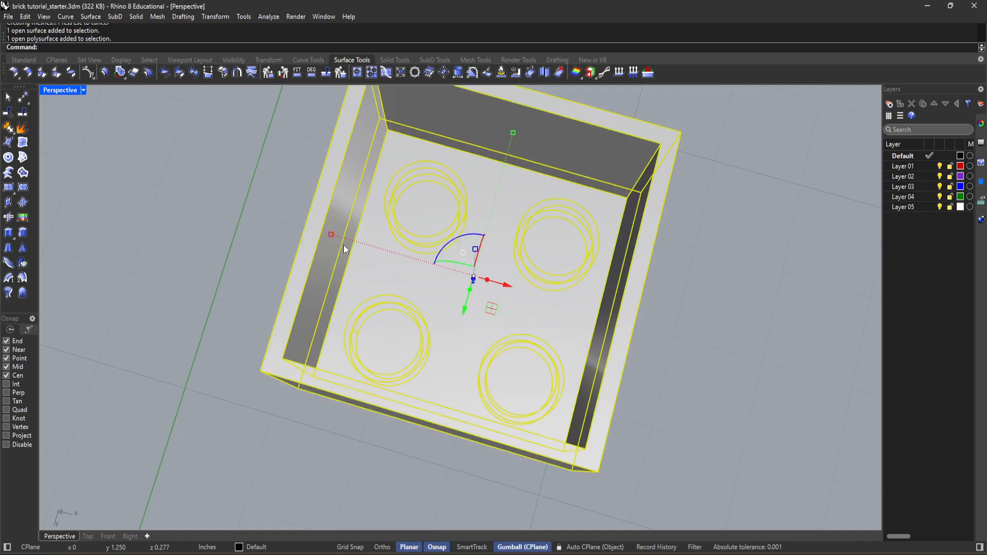
pyautogui.click(205, 242)
pyautogui.click(523, 295)
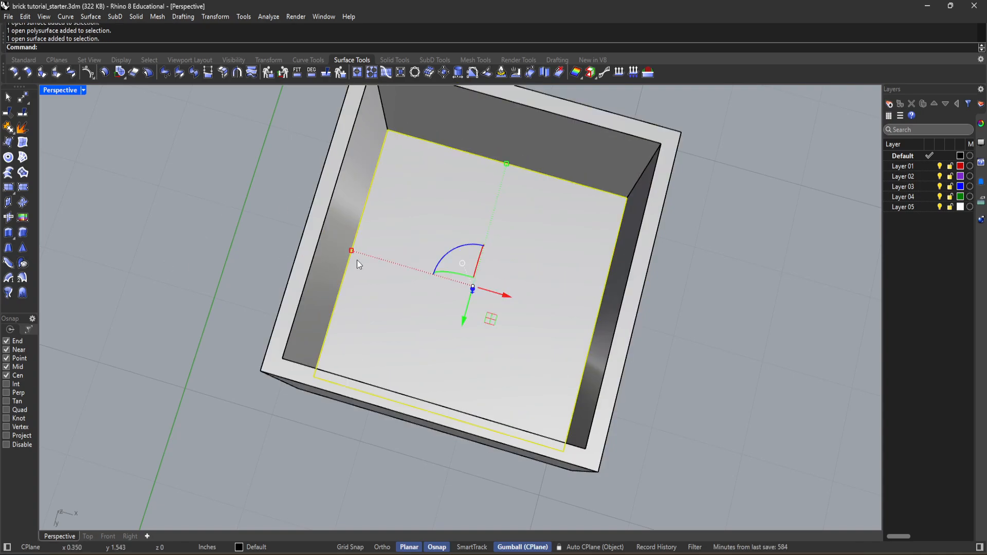
pyautogui.keyDown('shift'); pyautogui.click(331, 252); pyautogui.keyUp('shift')
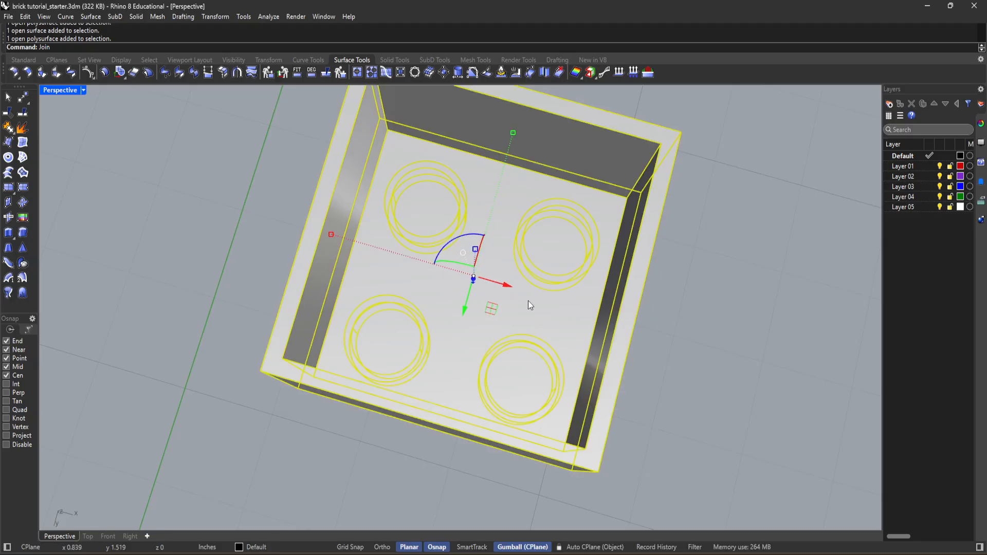
pyautogui.hotkey('ctrl', 'j')
# Step: Check that the joined brick selects as one closed object and view its hollow studs from above
pyautogui.click(260, 248)
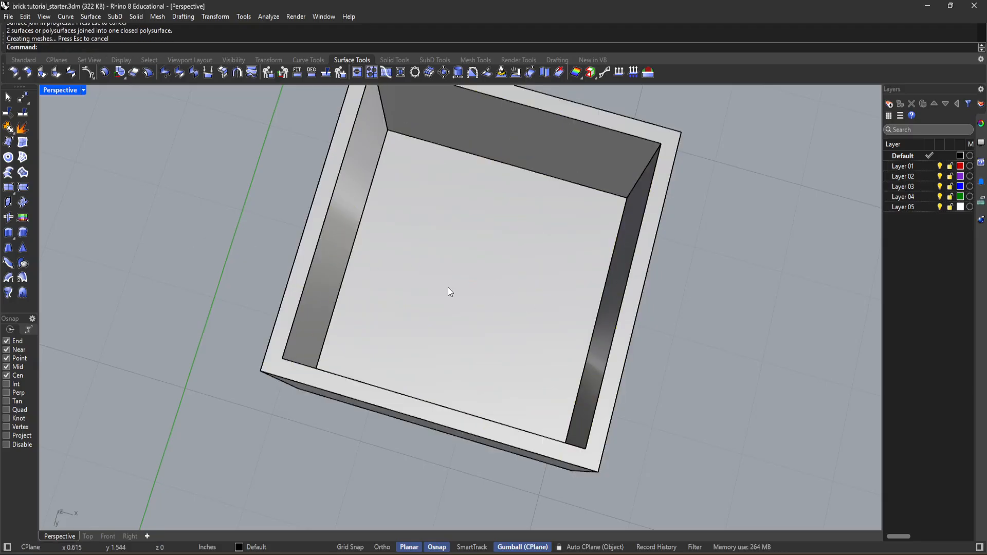
pyautogui.click(448, 287)
pyautogui.click(200, 187)
pyautogui.moveTo(200, 187); pyautogui.dragTo(484, 317, button='right')
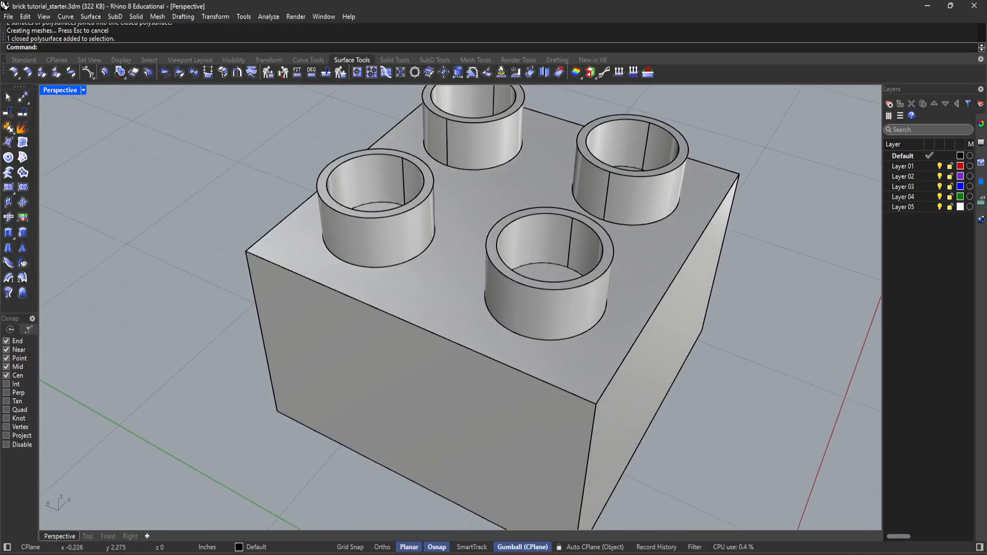
# Step: Inspect the brick's wall and top thickness in Front view, and its capped underside in Perspective view
pyautogui.click(108, 536)
pyautogui.scroll(-5, 481, 321)
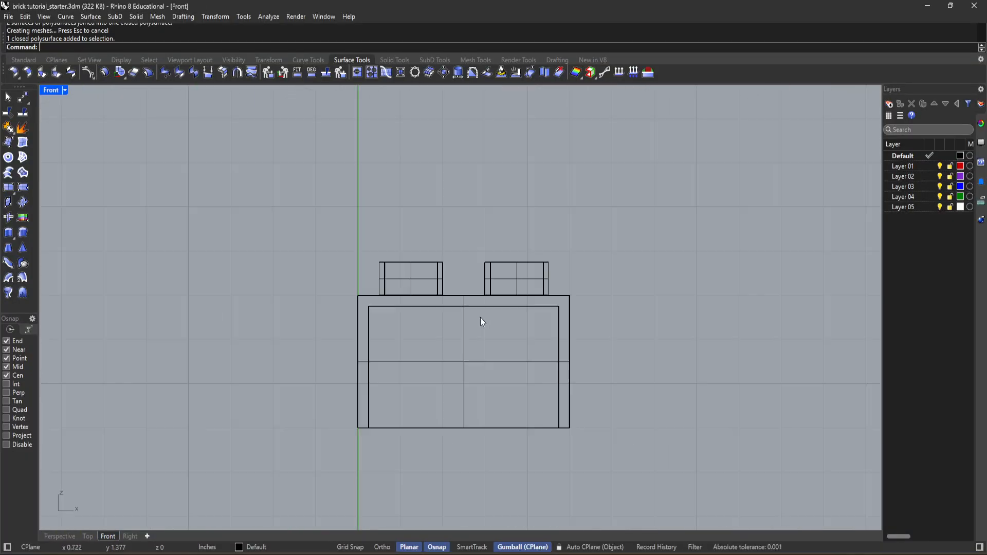
pyautogui.scroll(4, 440, 306)
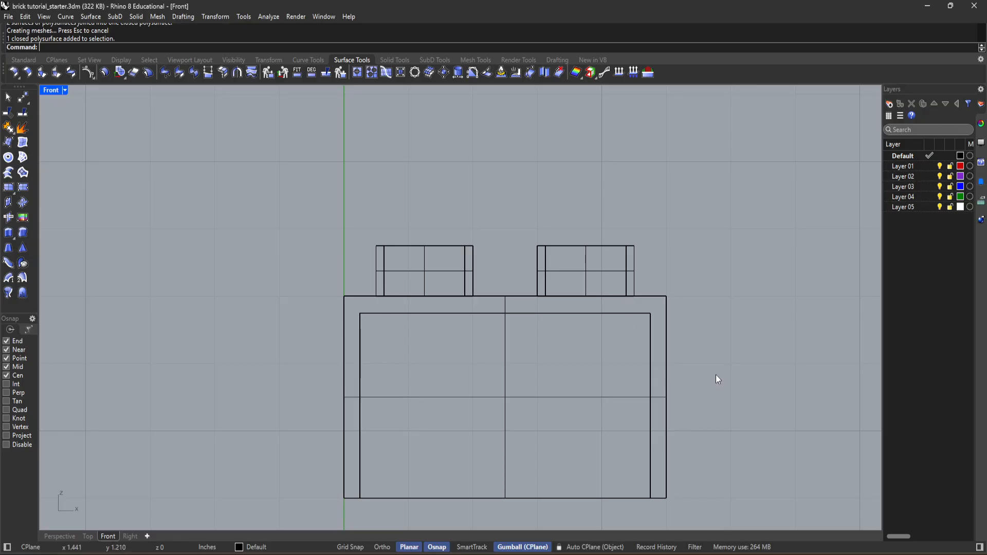
pyautogui.moveTo(715, 377); pyautogui.dragTo(654, 373, button='right')
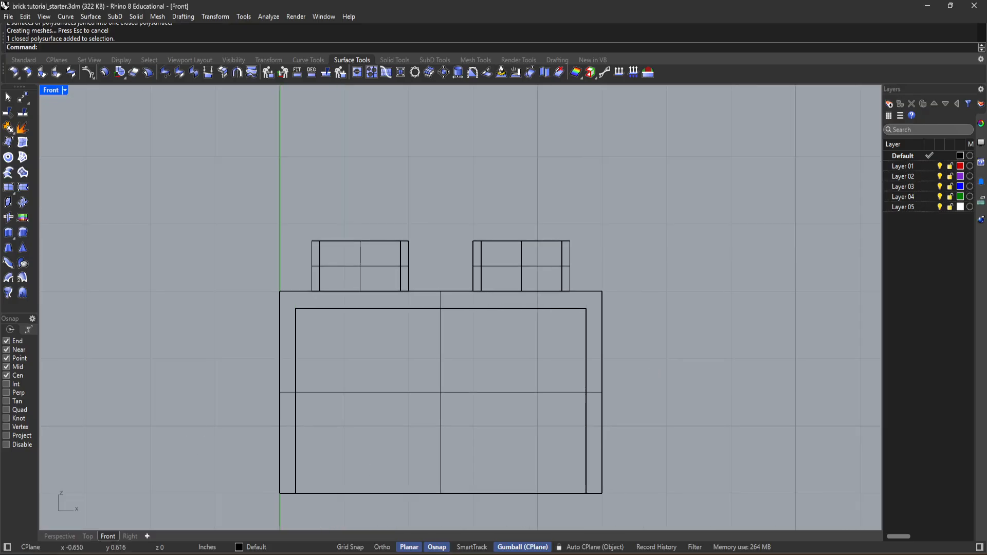
pyautogui.click(59, 536)
pyautogui.moveTo(375, 383); pyautogui.dragTo(294, 308, button='right')
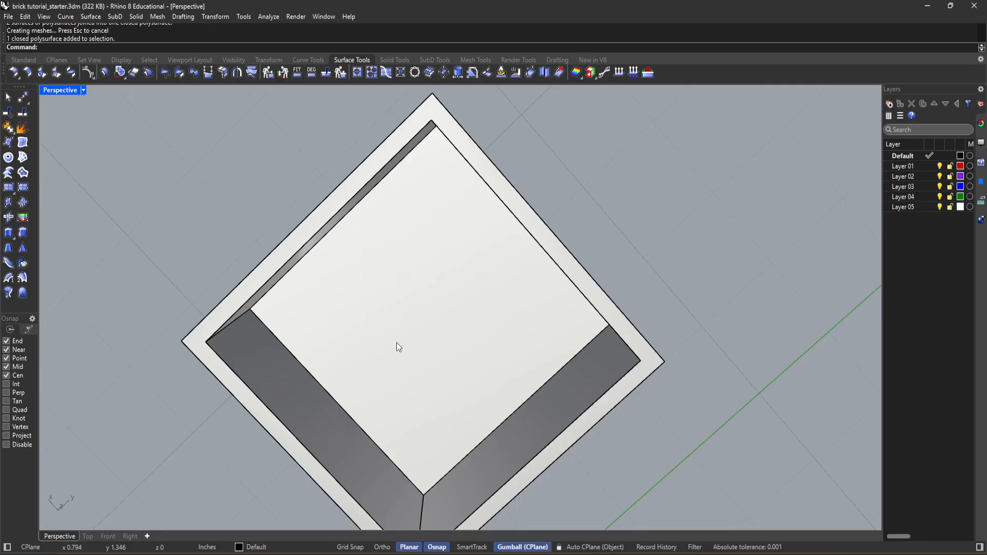
pyautogui.moveTo(418, 344); pyautogui.dragTo(401, 279, button='right')
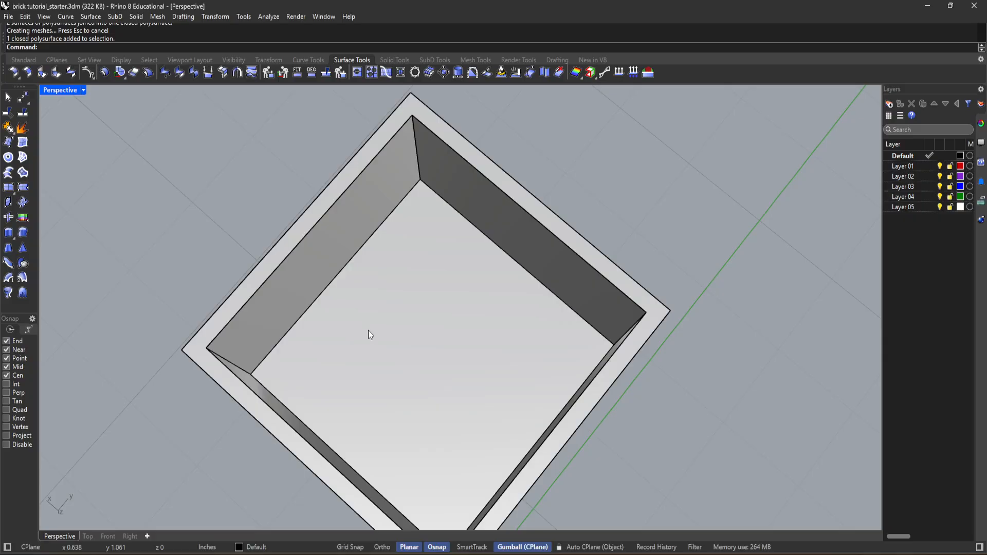
# Step: Review the Photoshop sketch's side and underside views for the tube diameter, bottom clearance, wall thickness and rib dimensions
pyautogui.moveTo(368, 332); pyautogui.dragTo(425, 400, button='right')
pyautogui.moveTo(418, 363); pyautogui.dragTo(403, 399, button='right')
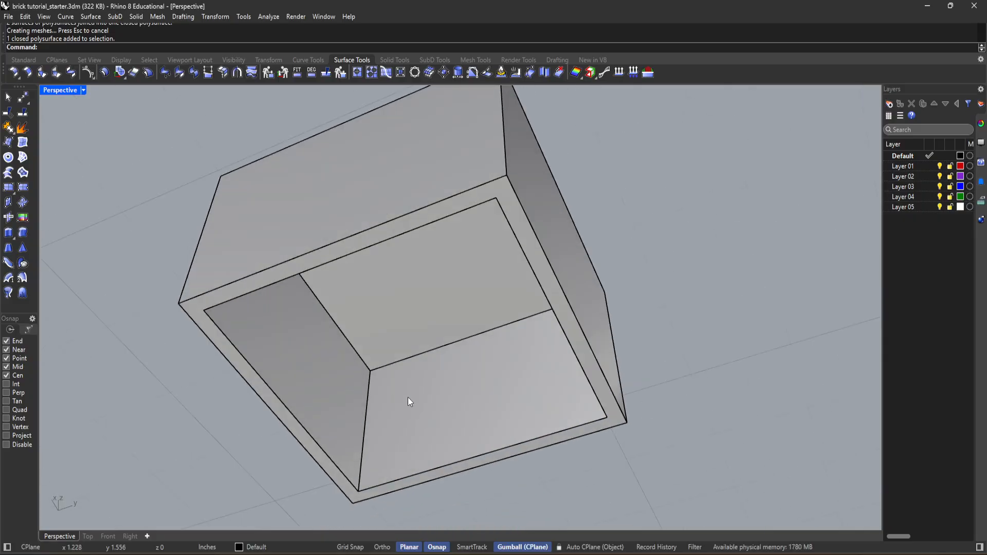
pyautogui.moveTo(550, 399); pyautogui.dragTo(504, 390, button='right')
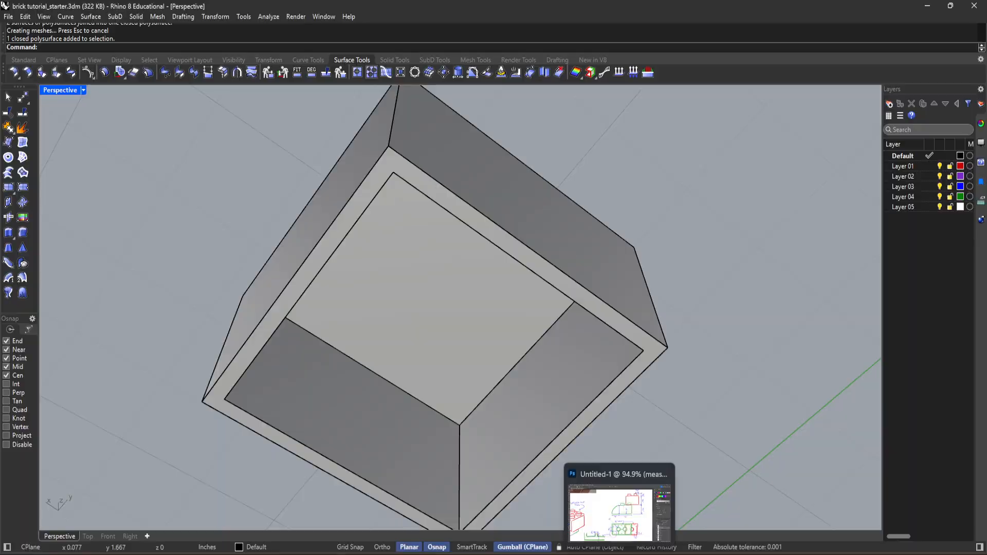
pyautogui.click(619, 506)
pyautogui.scroll(-2, 607, 345)
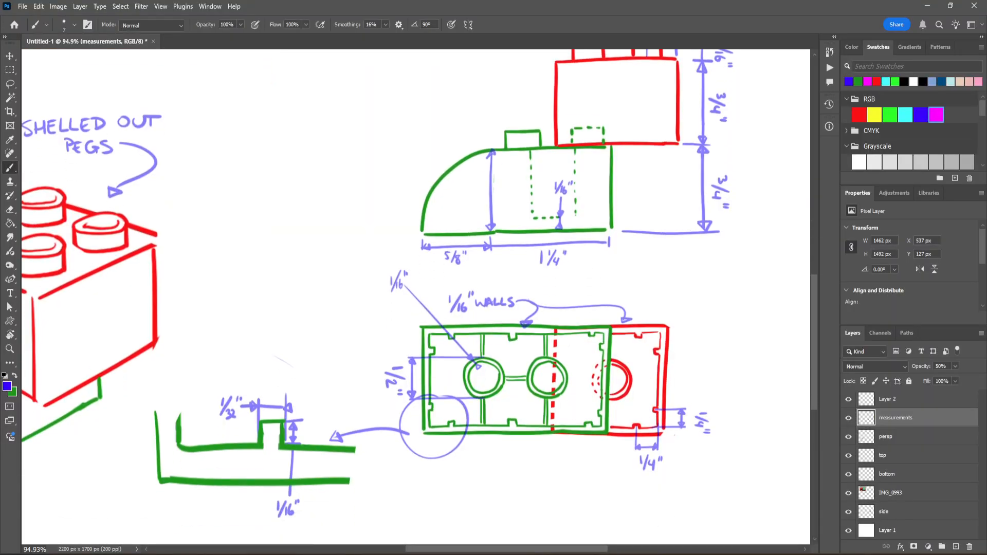
pyautogui.moveTo(664, 553)
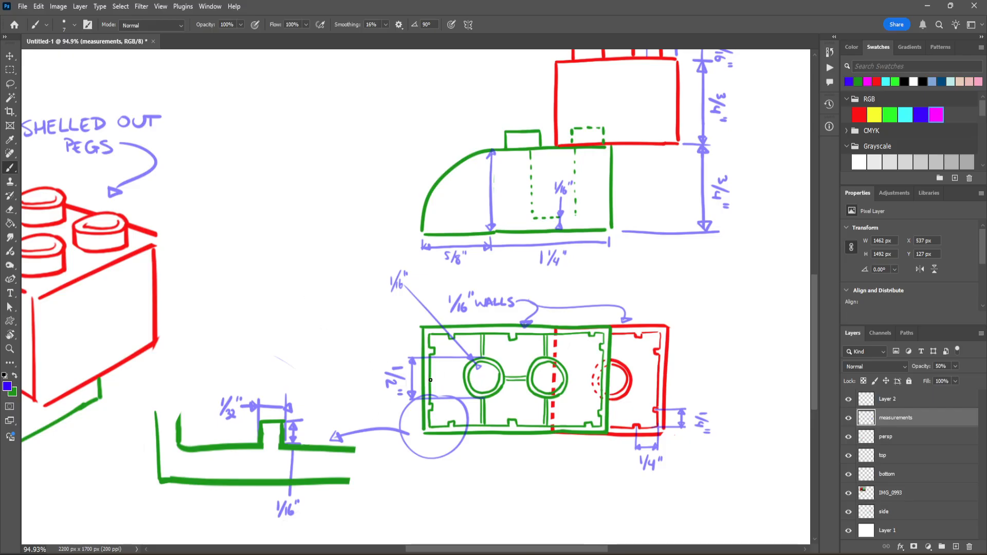
pyautogui.scroll(1, 440, 329)
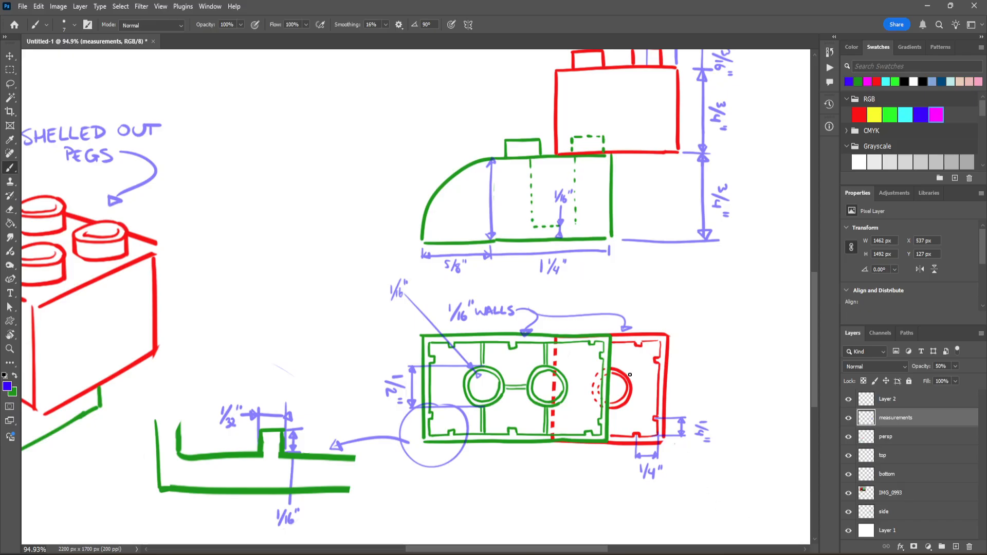
pyautogui.scroll(3, 638, 378)
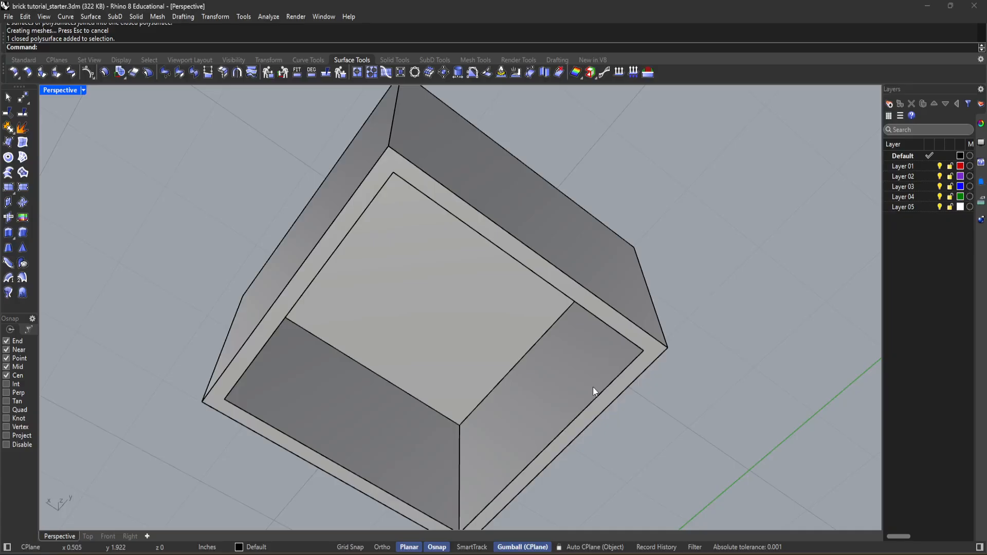
# Step: Create a solid vertical cylinder of 1/2-inch diameter at the centre of the cavity ceiling, extending down to the brick's bottom edge
pyautogui.moveTo(591, 390); pyautogui.dragTo(470, 194, button='right')
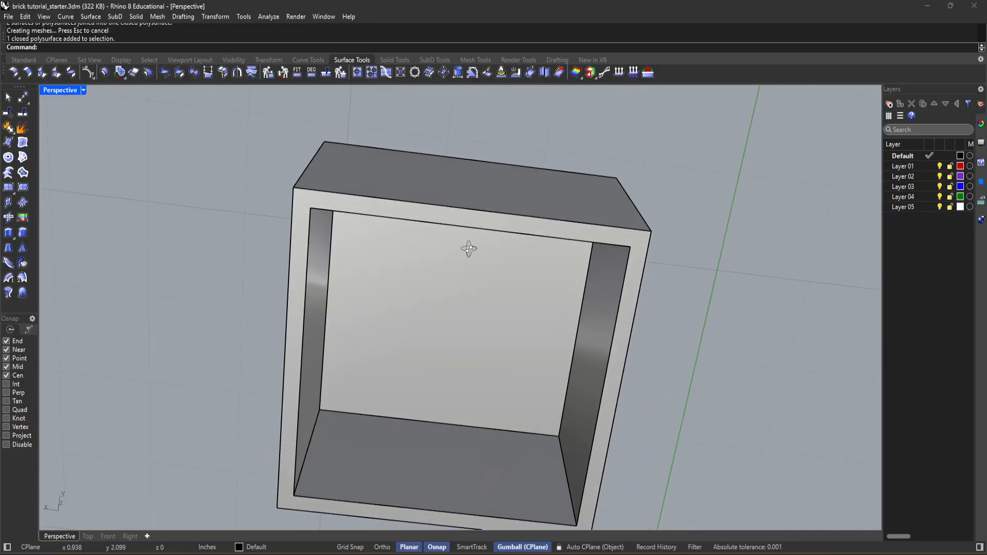
pyautogui.click(314, 62)
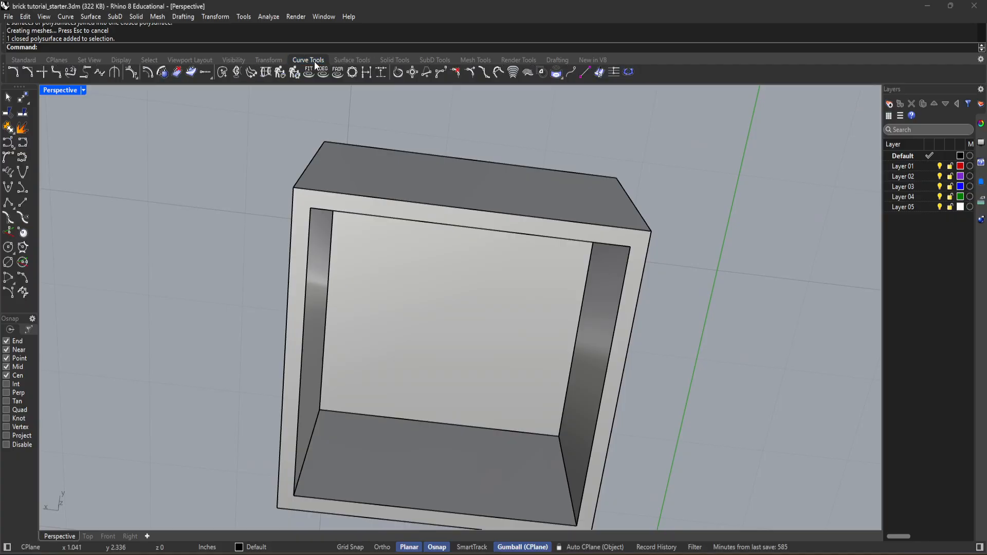
pyautogui.click(363, 61)
pyautogui.moveTo(382, 156); pyautogui.dragTo(382, 183, button='right')
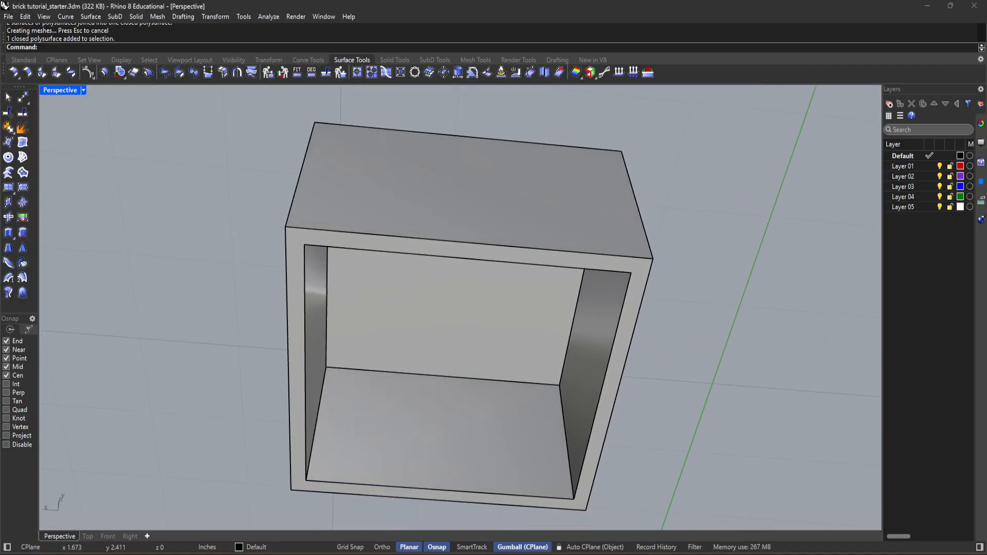
pyautogui.click(21, 188)
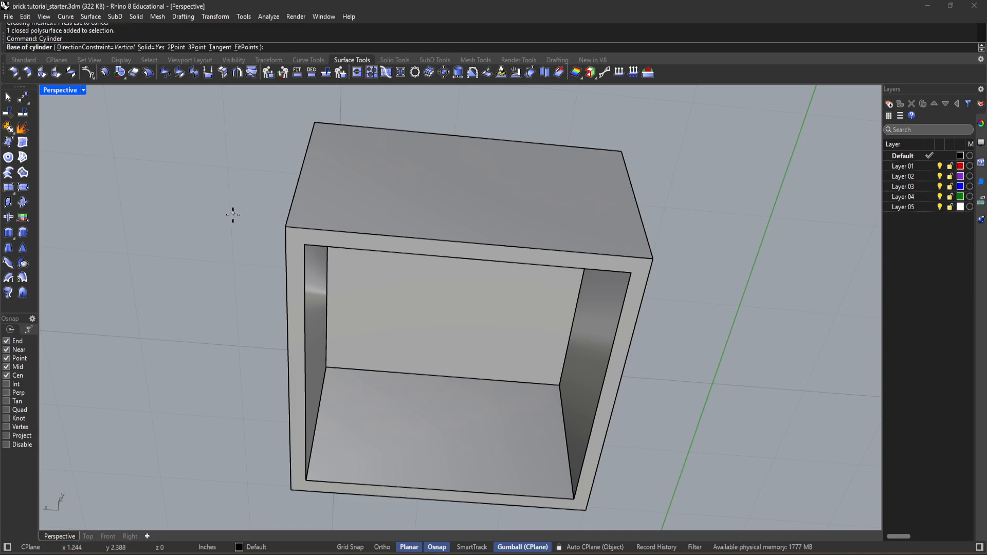
pyautogui.click(88, 536)
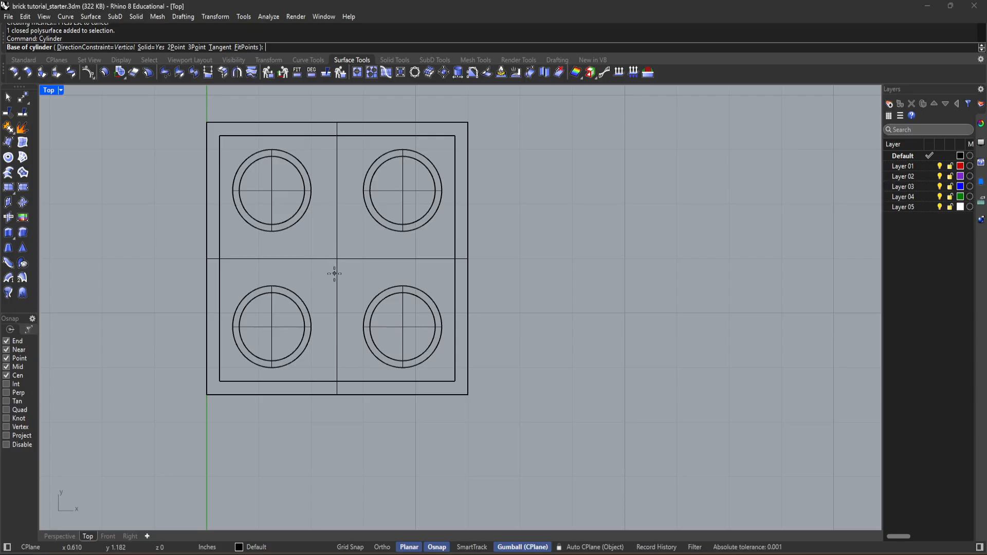
pyautogui.click(220, 320)
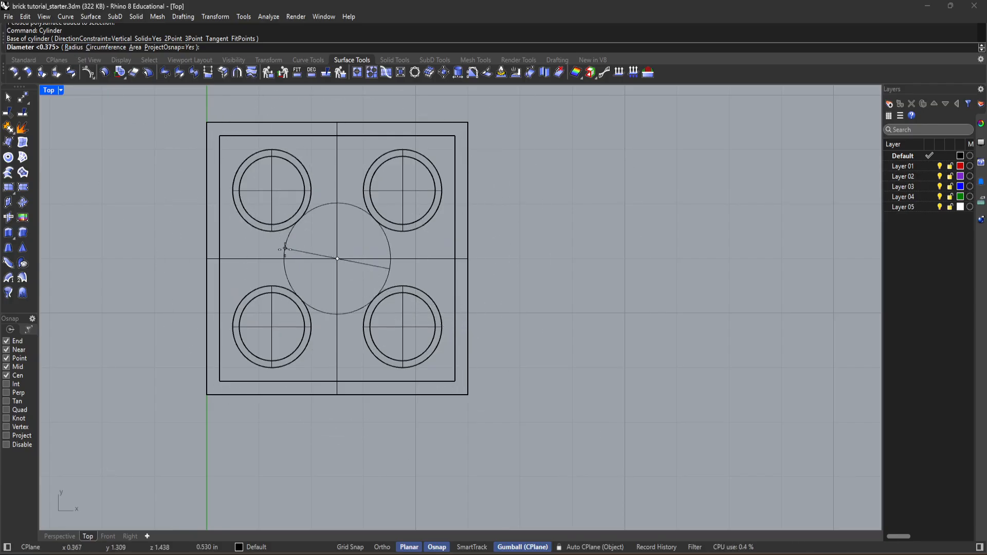
pyautogui.write('1/2')
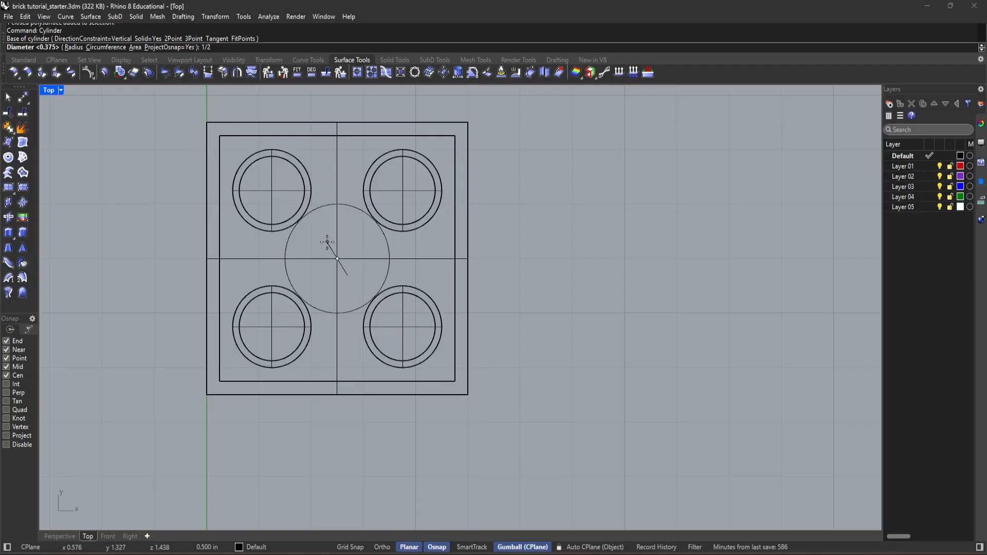
pyautogui.press('Return')
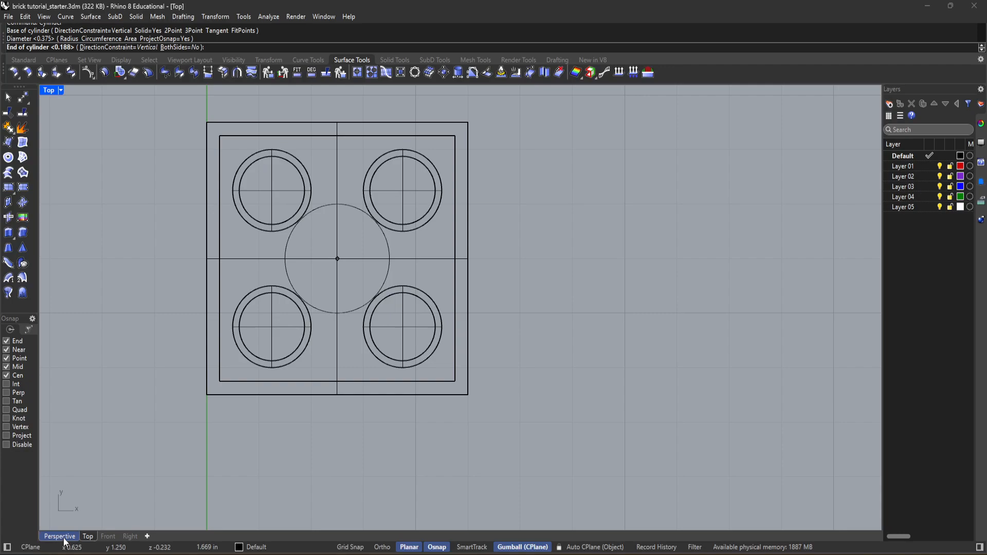
pyautogui.click(109, 536)
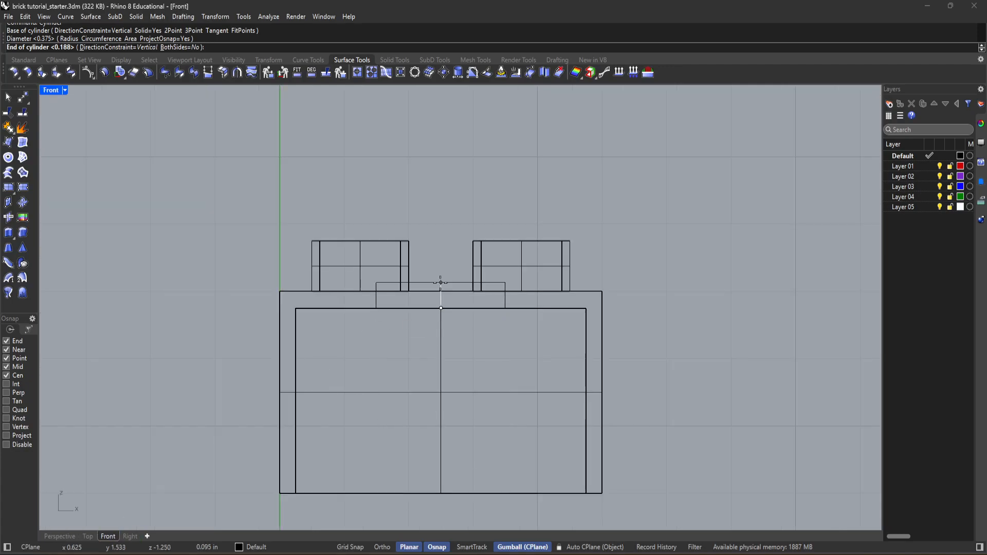
pyautogui.click(441, 492)
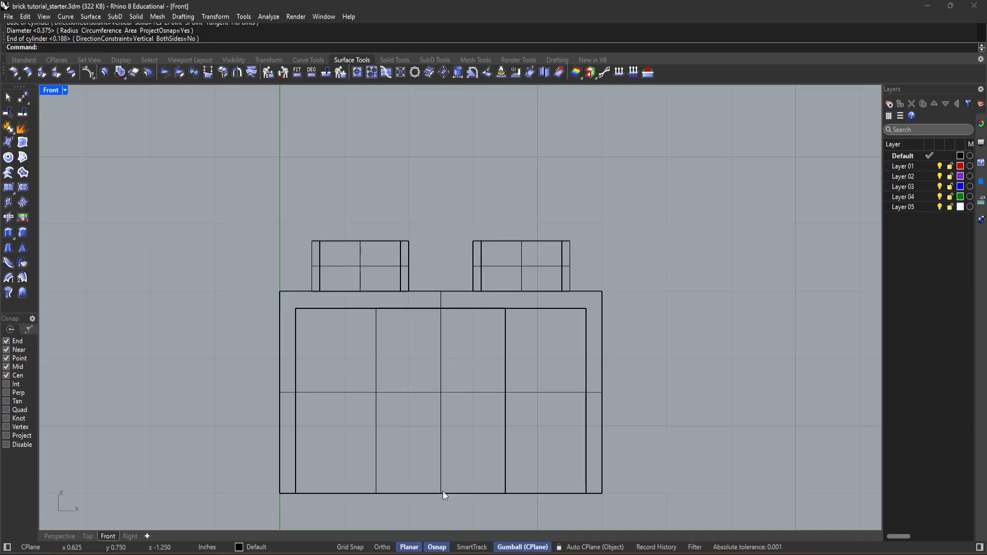
# Step: Inspect the new cylinder from below in Perspective view and check that it selects separately from the brick
pyautogui.click(73, 538)
pyautogui.moveTo(149, 518)
pyautogui.mouseDown(button='right')
pyautogui.moveTo(265, 436)
pyautogui.moveTo(179, 495)
pyautogui.moveTo(242, 410)
pyautogui.moveTo(503, 419)
pyautogui.moveTo(433, 403)
pyautogui.moveTo(411, 358)
pyautogui.moveTo(335, 273)
pyautogui.moveTo(397, 310)
pyautogui.mouseUp(button='right')
pyautogui.click(397, 309)
pyautogui.click(521, 227)
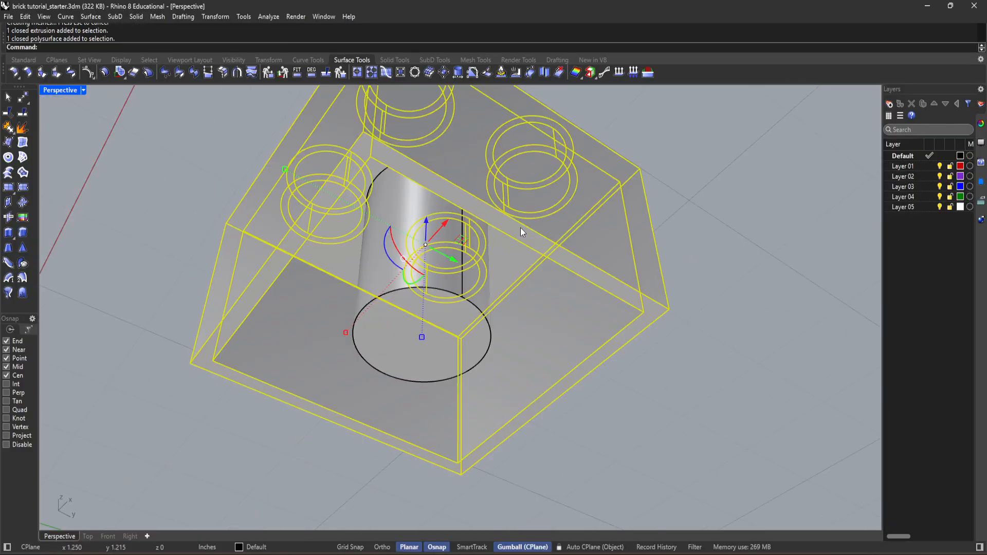
pyautogui.click(756, 333)
pyautogui.moveTo(743, 319); pyautogui.dragTo(473, 282, button='right')
pyautogui.click(473, 282)
pyautogui.click(713, 297)
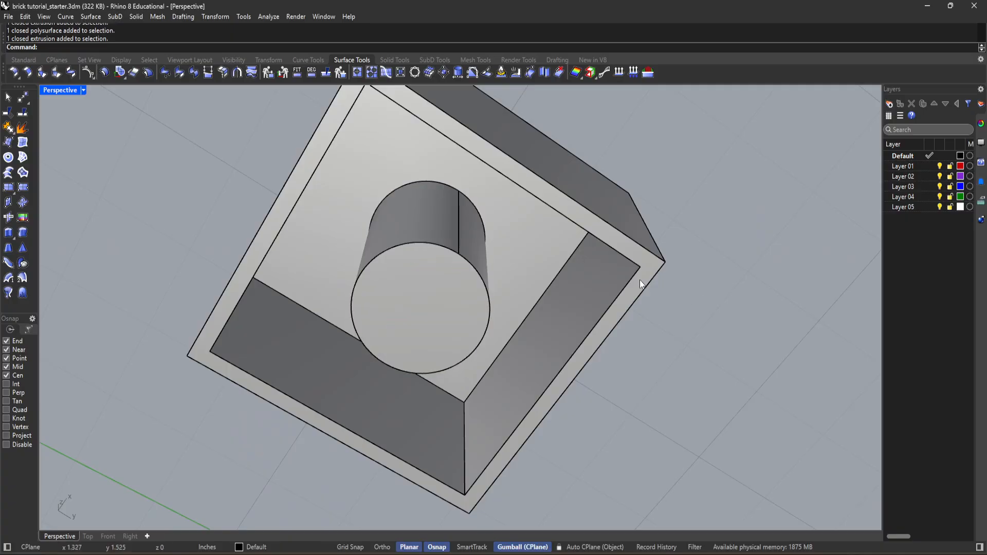
pyautogui.moveTo(639, 280); pyautogui.dragTo(667, 322, button='right')
pyautogui.moveTo(536, 323); pyautogui.dragTo(574, 368, button='right')
pyautogui.click(466, 333)
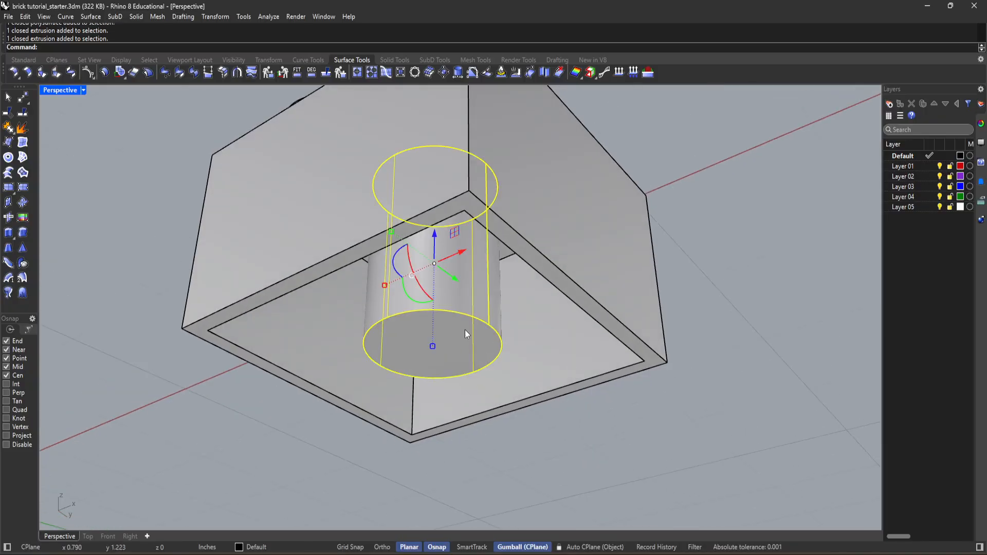
pyautogui.click(798, 303)
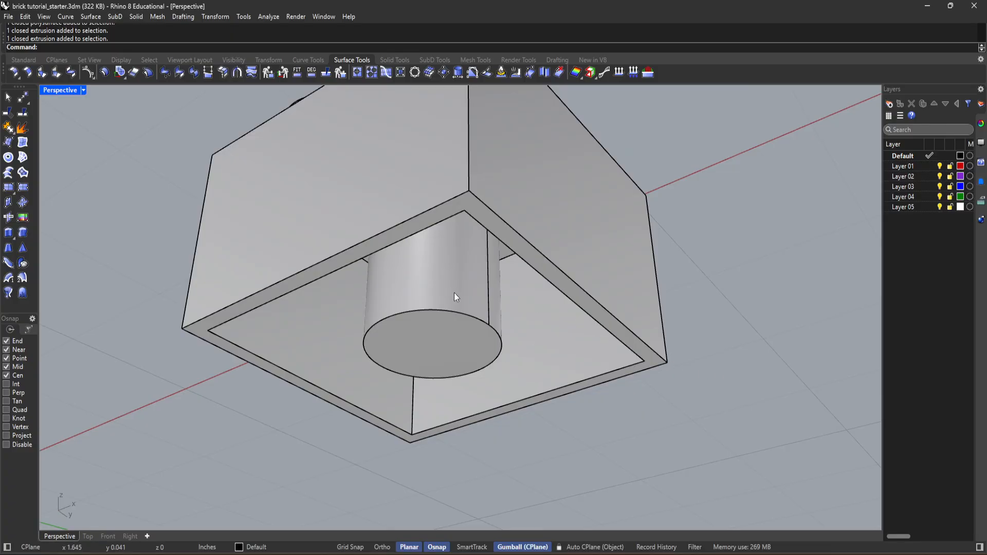
pyautogui.hotkey('ctrl', 'z')
pyautogui.hotkey('ctrl', 'z')
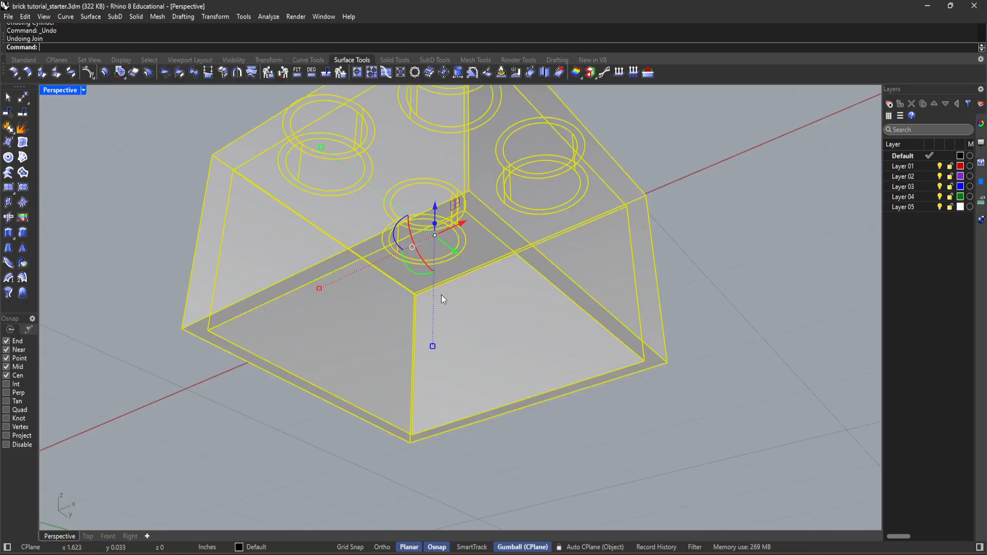
pyautogui.hotkey('ctrl', 'y')
pyautogui.hotkey('ctrl', 'y')
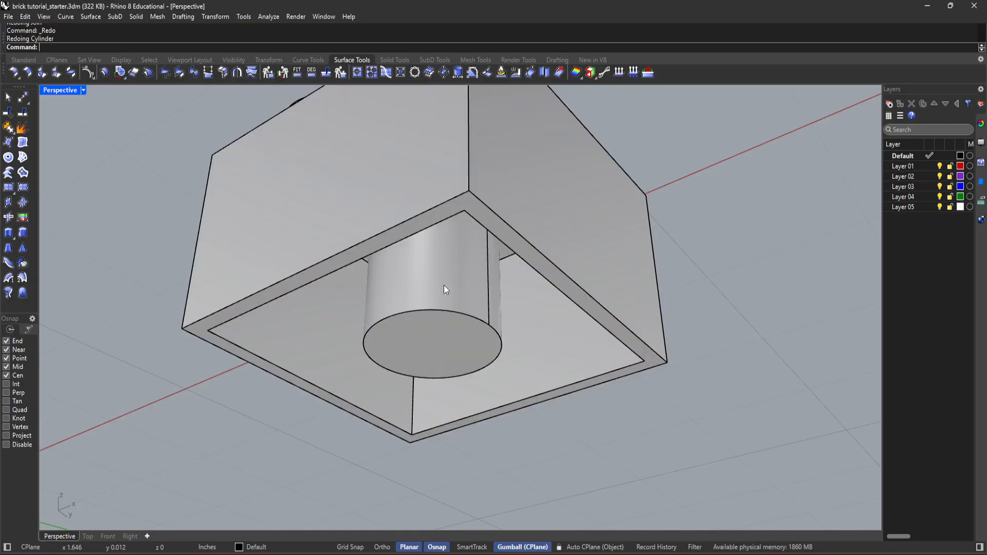
# Step: Raise the cylinder's bottom face by 1/16 inch and check its clearance from the brick's bottom edge in Front view
pyautogui.keyDown('ctrl'); pyautogui.keyDown('shift'); pyautogui.click(439, 335); pyautogui.keyUp('shift'); pyautogui.keyUp('ctrl')
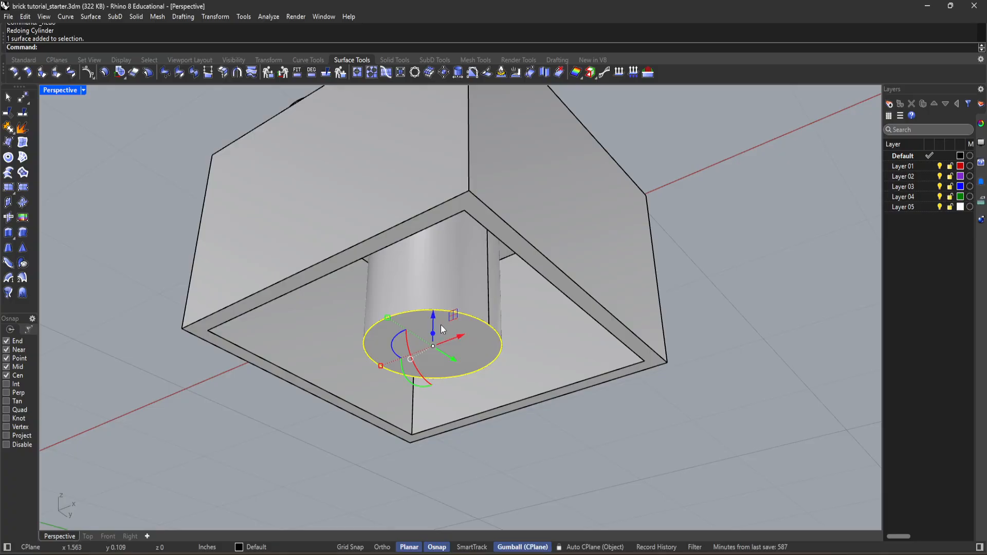
pyautogui.click(430, 314)
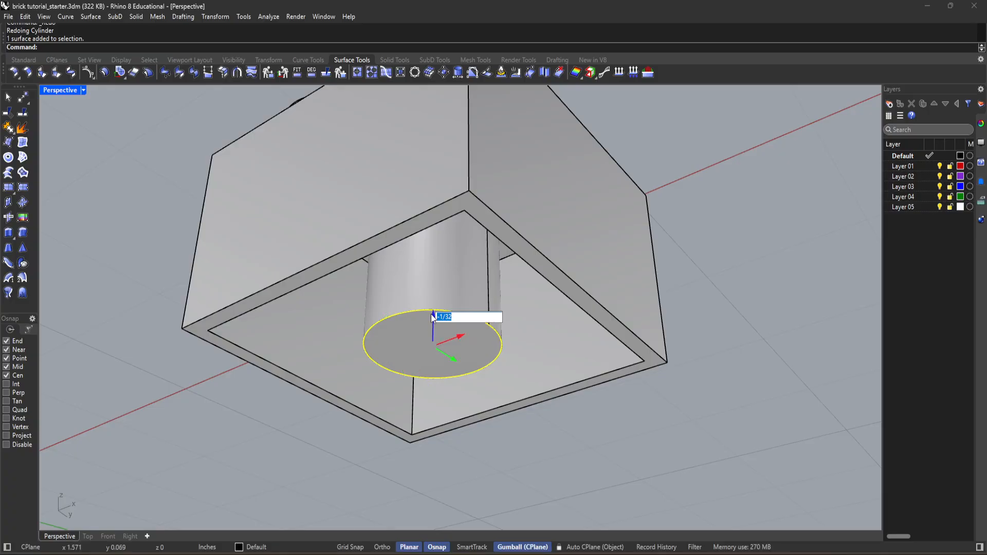
pyautogui.write('1/')
pyautogui.press('Return')
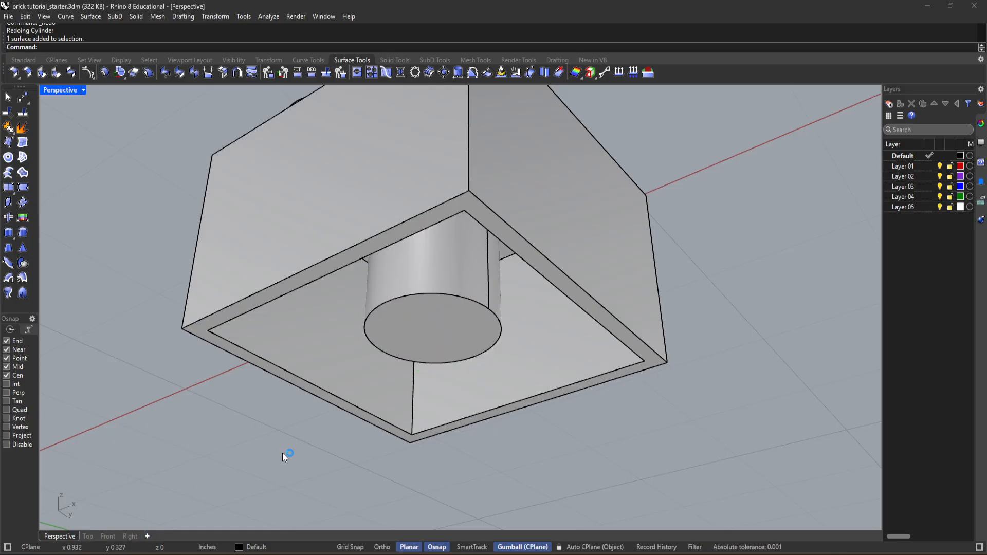
pyautogui.moveTo(282, 448); pyautogui.dragTo(247, 422, button='right')
pyautogui.click(108, 536)
pyautogui.scroll(2, 270, 451)
pyautogui.scroll(-1, 394, 458)
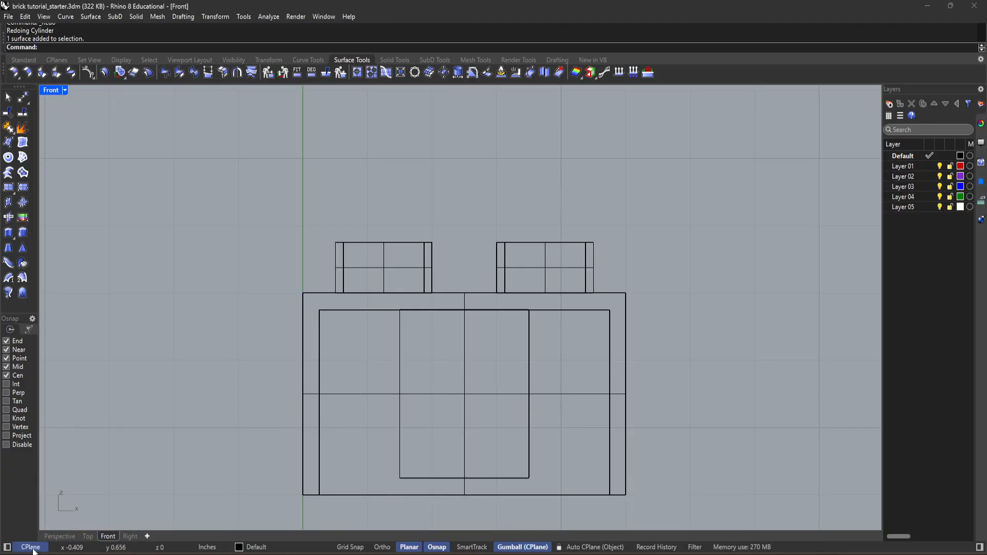
pyautogui.click(59, 536)
pyautogui.moveTo(239, 436); pyautogui.dragTo(271, 310, button='right')
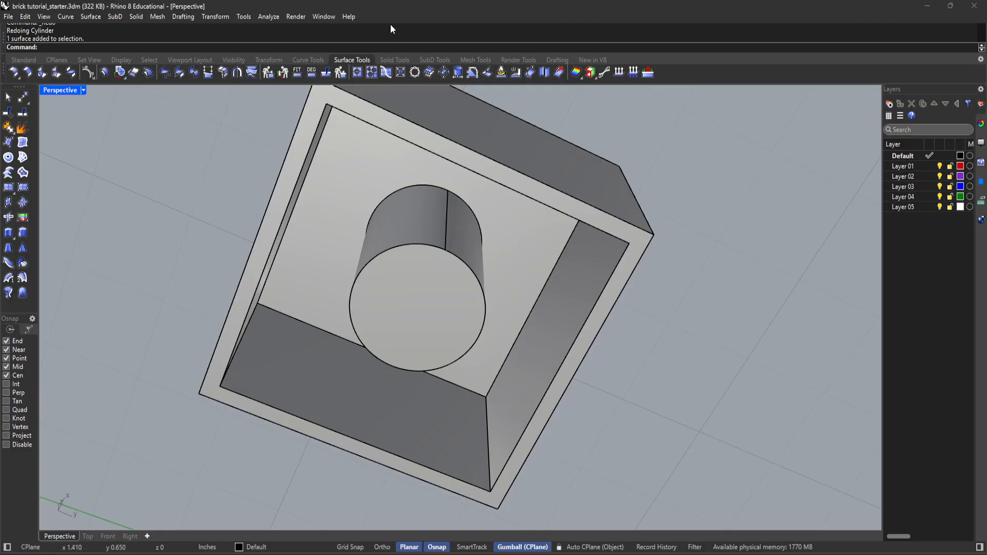
# Step: Switch the Perspective viewport to Wireframe display to see through the brick to the cylinder
pyautogui.click(394, 60)
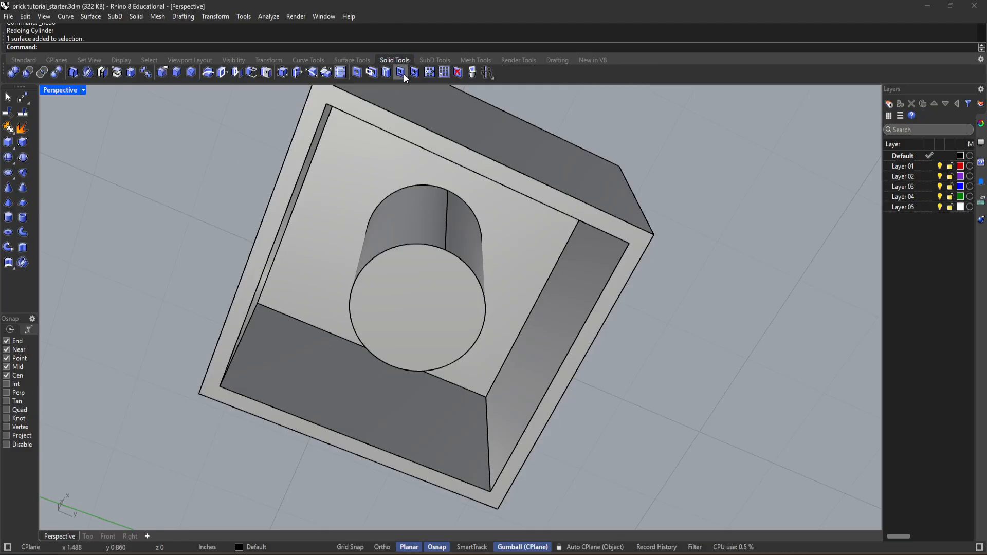
pyautogui.moveTo(459, 231); pyautogui.dragTo(480, 275, button='right')
pyautogui.scroll(3, 257, 218)
pyautogui.moveTo(405, 278); pyautogui.dragTo(417, 314, button='right')
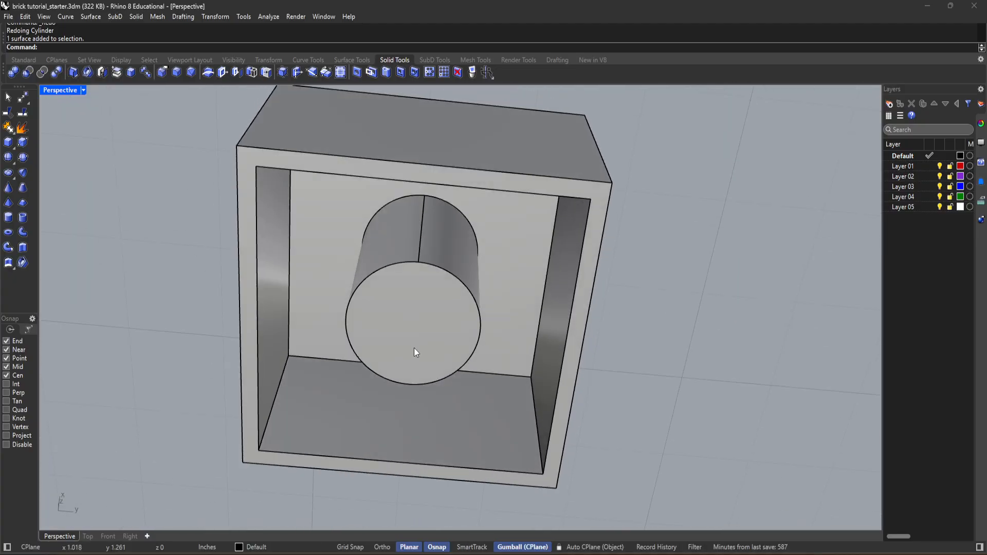
pyautogui.click(387, 168)
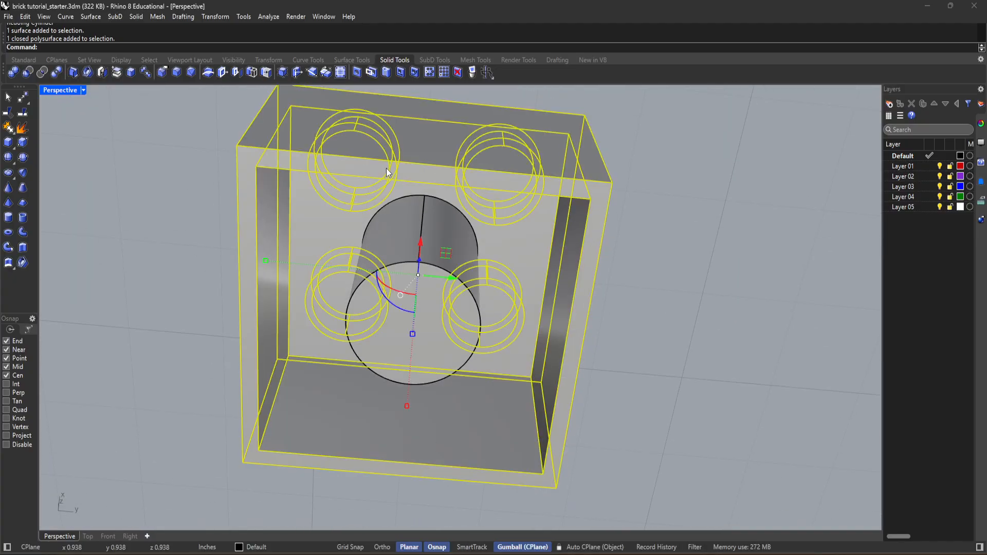
pyautogui.moveTo(152, 303); pyautogui.dragTo(424, 257, button='right')
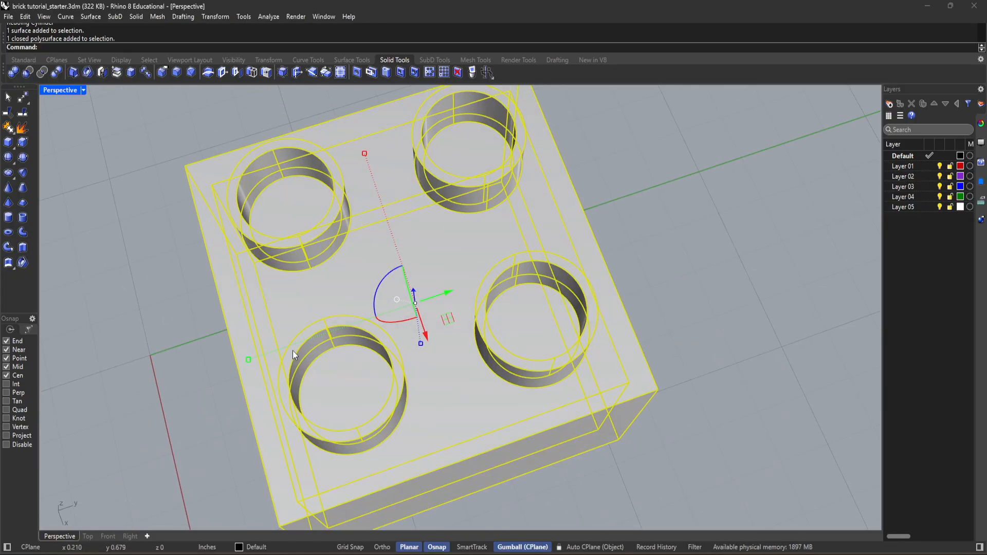
pyautogui.middleClick(193, 394)
pyautogui.click(195, 394)
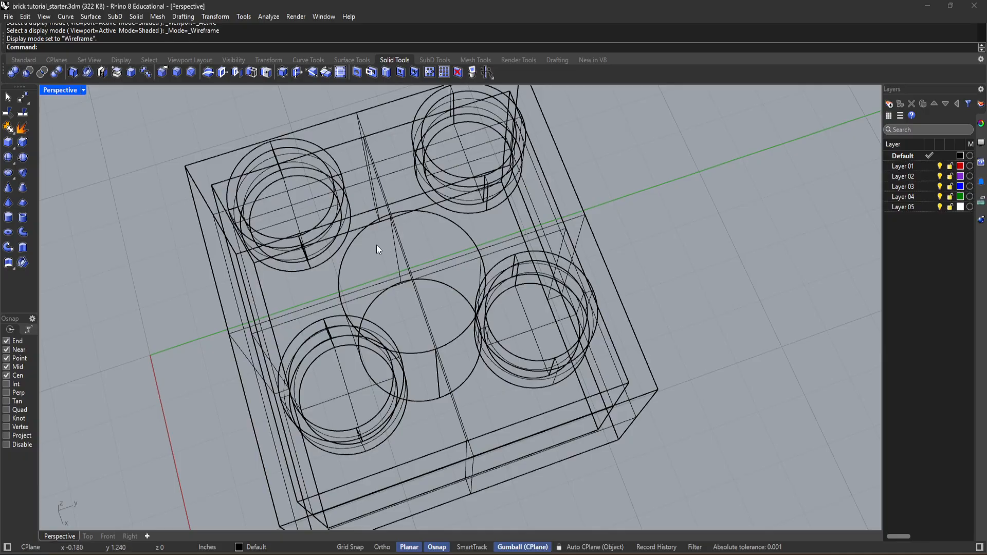
# Step: Examine the cylinder's placement inside the wireframe brick from several angles, selecting the cylinder and the brick separately
pyautogui.moveTo(324, 293); pyautogui.dragTo(353, 241, button='right')
pyautogui.click(398, 177)
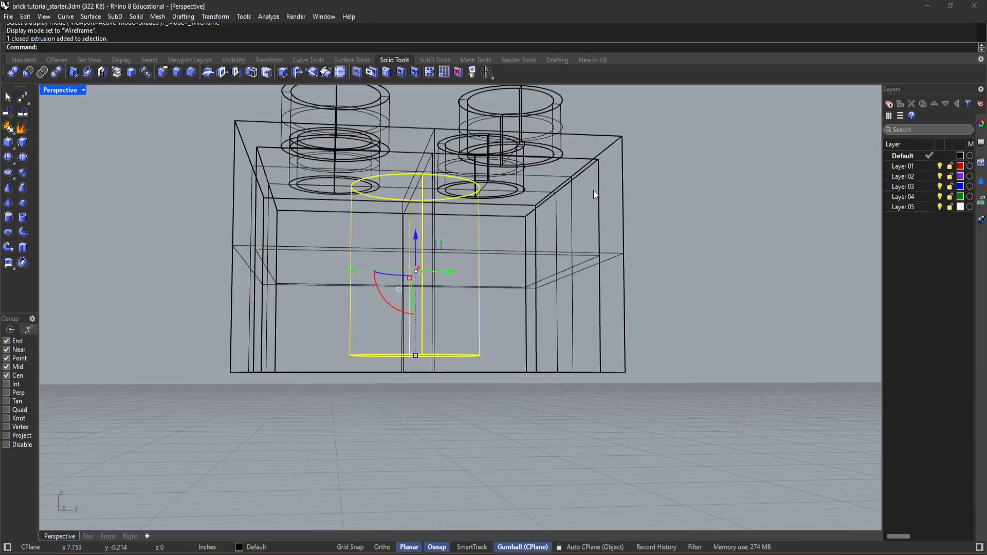
pyautogui.click(636, 225)
pyautogui.moveTo(478, 323); pyautogui.dragTo(380, 275, button='right')
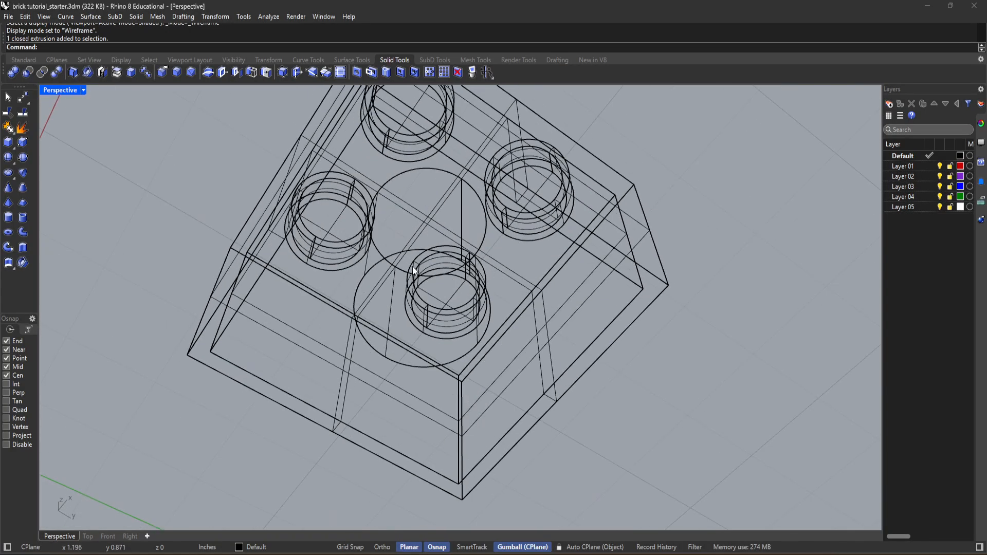
pyautogui.click(389, 273)
pyautogui.click(161, 296)
pyautogui.moveTo(160, 296); pyautogui.dragTo(175, 329, button='right')
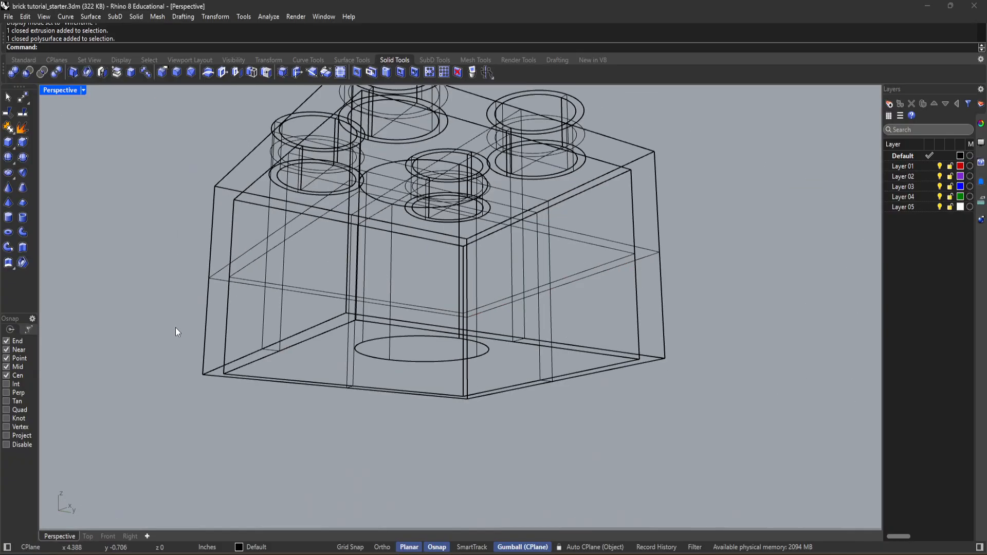
# Step: Return the Perspective viewport to Shaded display and hide the brick surrounding the solid cylinder
pyautogui.middleClick(175, 360)
pyautogui.click(179, 366)
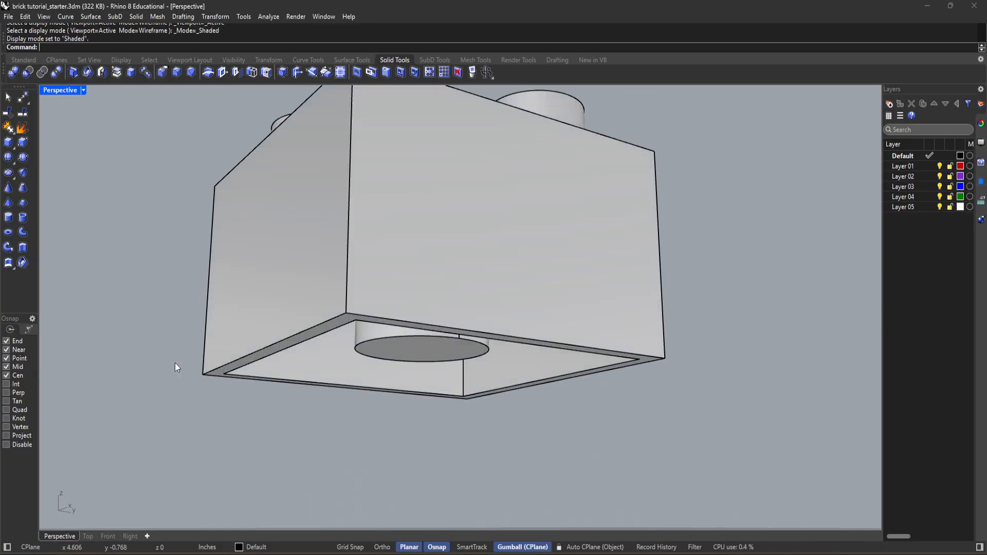
pyautogui.moveTo(192, 300); pyautogui.dragTo(303, 311, button='right')
pyautogui.click(350, 285)
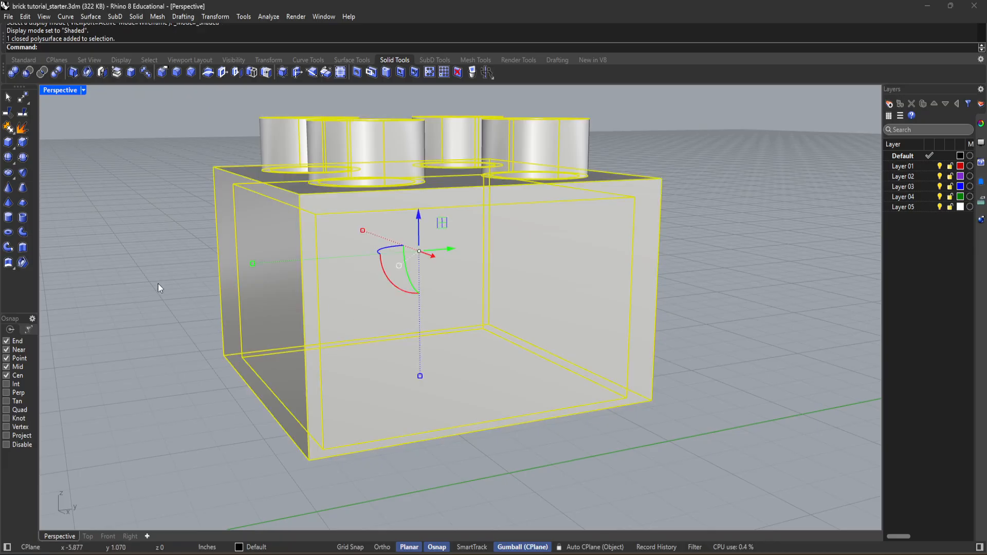
pyautogui.moveTo(441, 250); pyautogui.dragTo(477, 343, button='right')
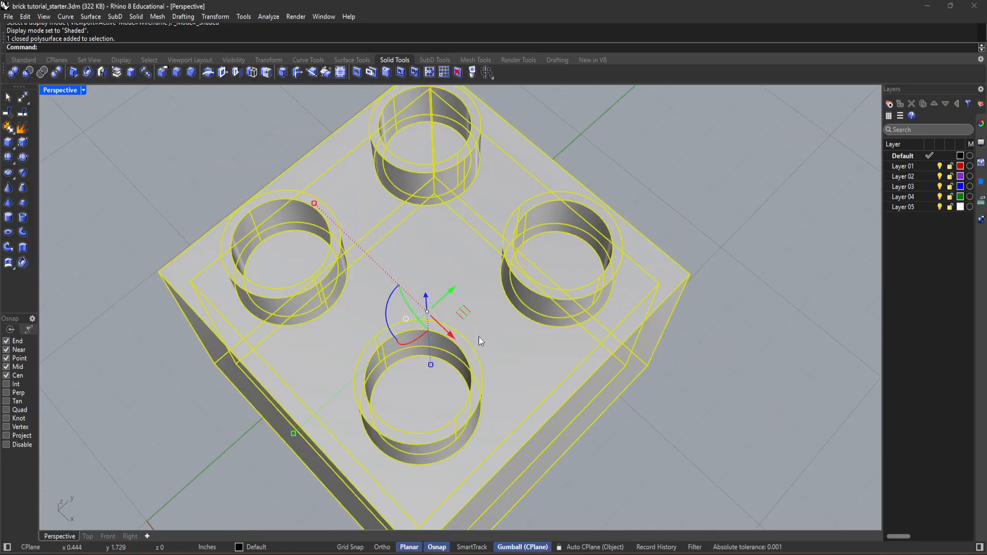
pyautogui.middleClick(480, 338)
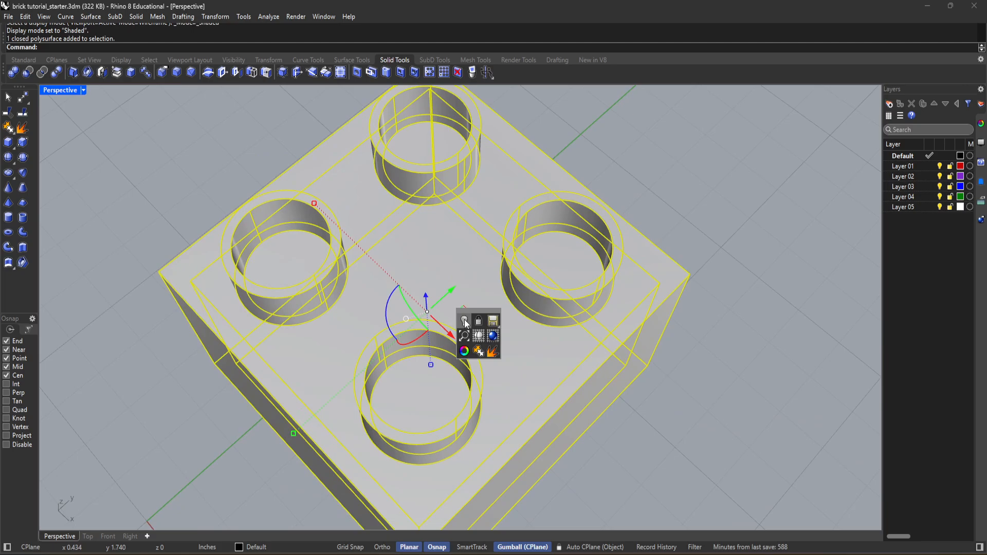
pyautogui.click(464, 321)
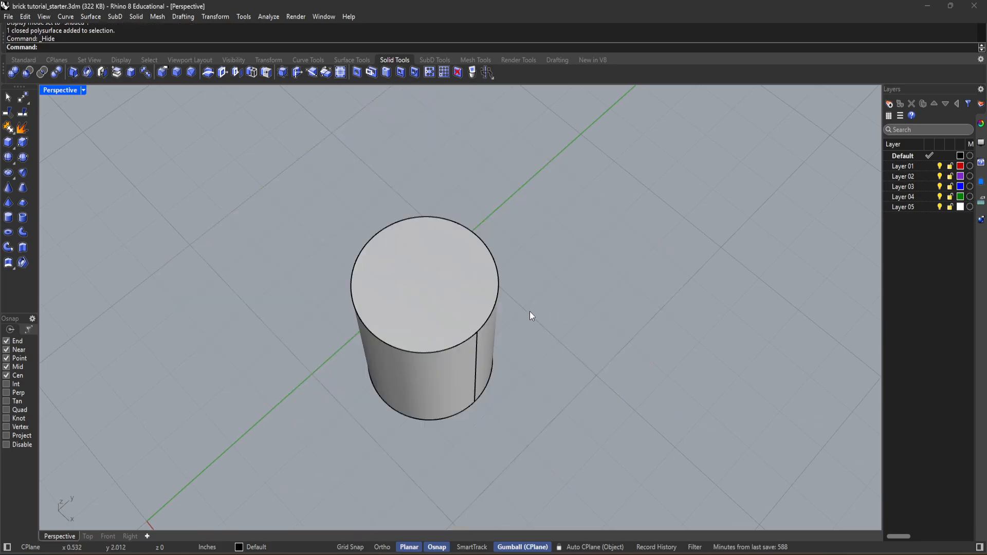
# Step: Shell the cylinder into an open tube with 0.0625 inch thickness, removing its top and bottom faces
pyautogui.moveTo(615, 357); pyautogui.dragTo(625, 391, button='right')
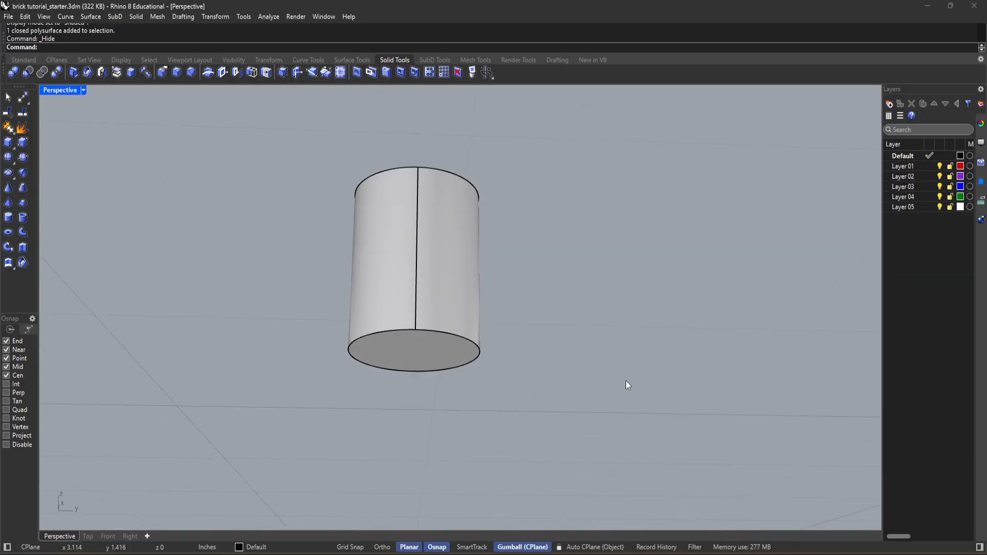
pyautogui.click(88, 72)
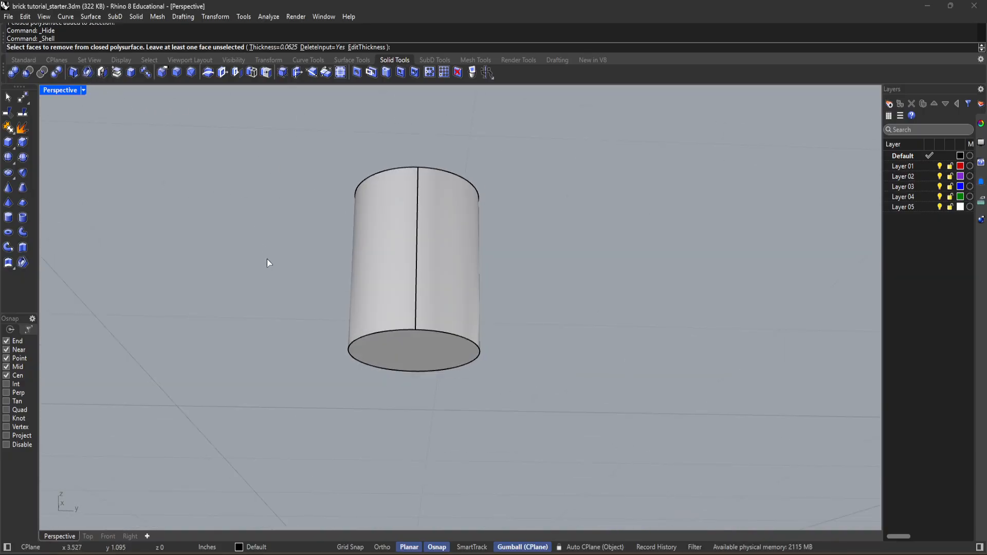
pyautogui.click(464, 342)
pyautogui.moveTo(454, 356); pyautogui.dragTo(406, 252, button='right')
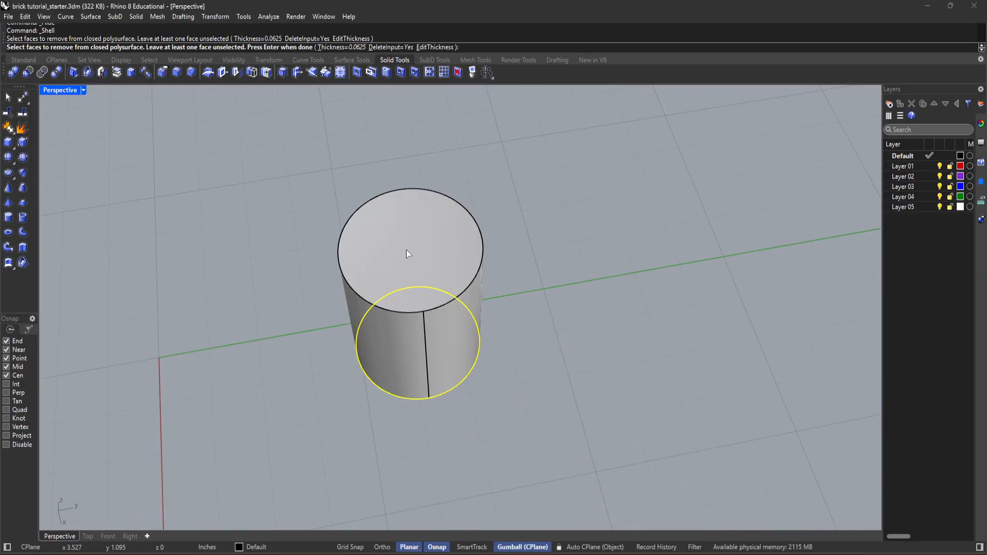
pyautogui.click(406, 252)
pyautogui.moveTo(528, 365); pyautogui.dragTo(396, 164, button='right')
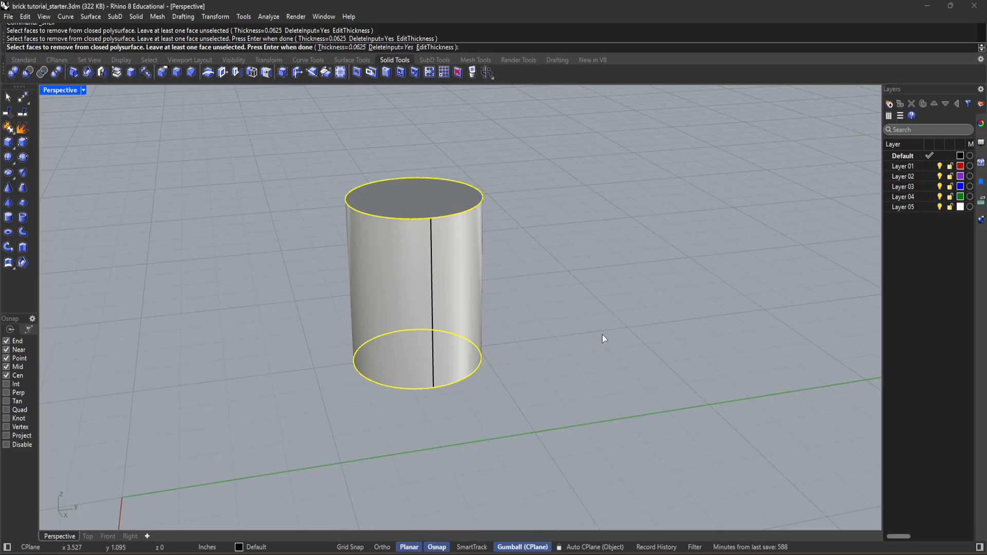
pyautogui.press('Return')
pyautogui.moveTo(569, 359); pyautogui.dragTo(552, 322, button='right')
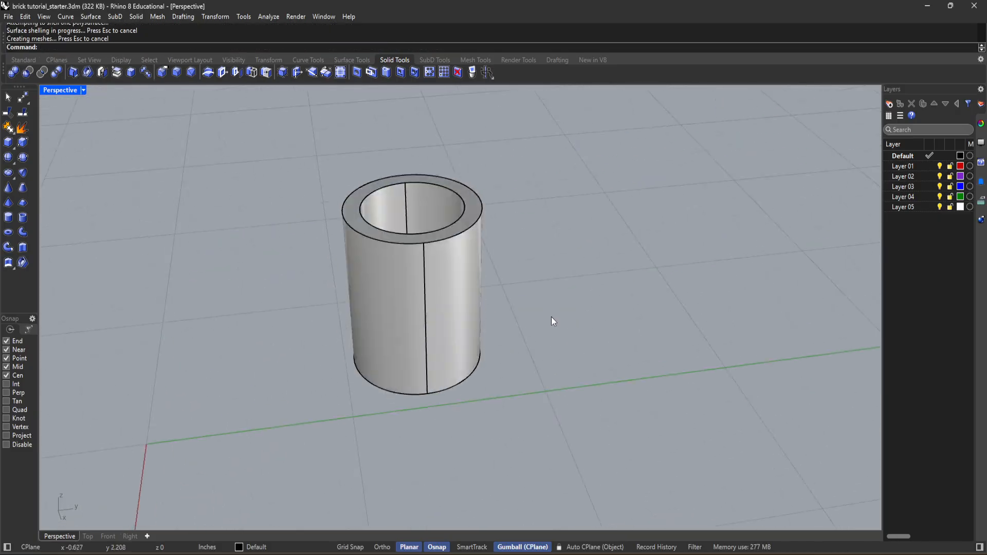
# Step: Show the hidden bricks, inspect the tube from below, and compare it with the bottom-view sketch in Photoshop
pyautogui.click(575, 367)
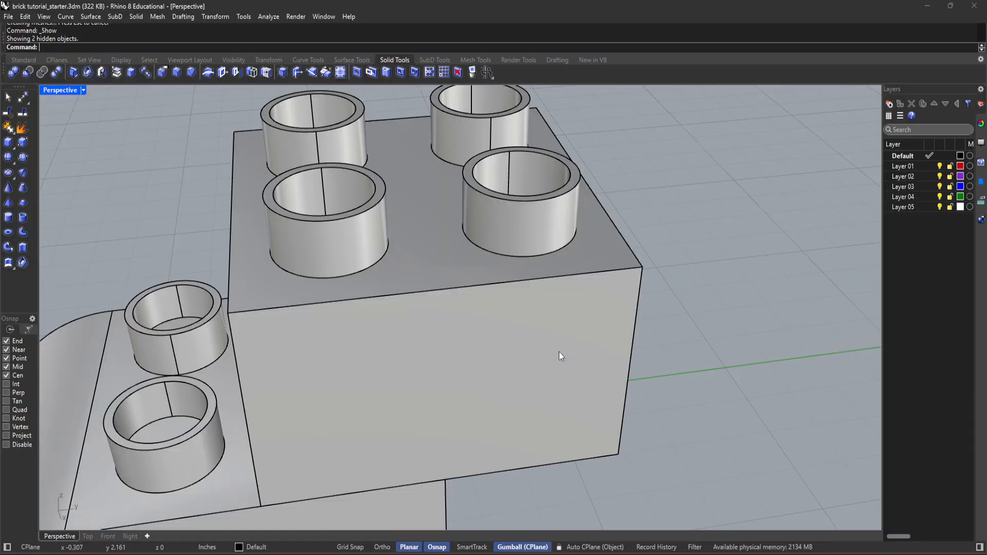
pyautogui.scroll(3, 569, 367)
pyautogui.scroll(-5, 569, 367)
pyautogui.moveTo(570, 367); pyautogui.dragTo(390, 402, button='right')
pyautogui.click(372, 363)
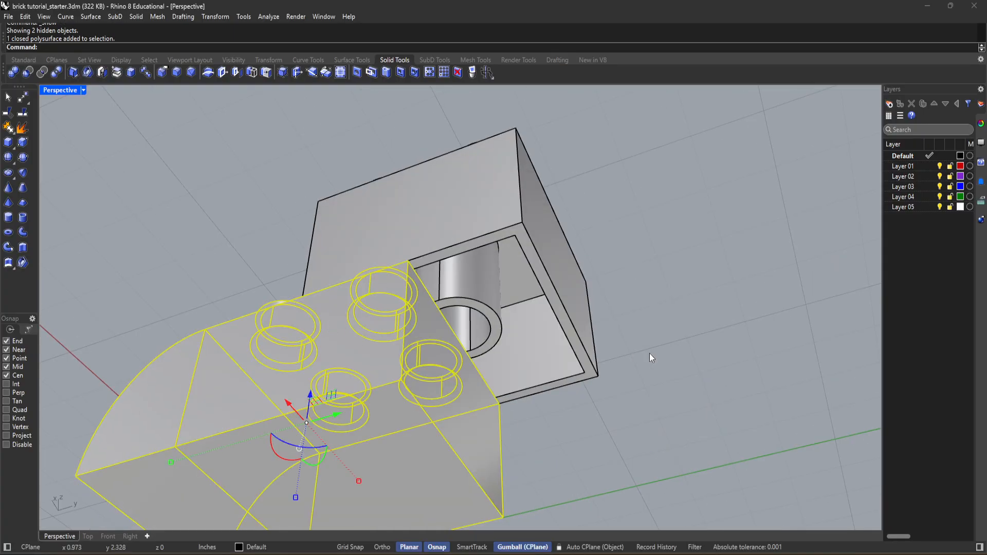
pyautogui.moveTo(649, 353); pyautogui.dragTo(633, 241, button='right')
pyautogui.click(673, 325)
pyautogui.moveTo(673, 324); pyautogui.dragTo(674, 303, button='right')
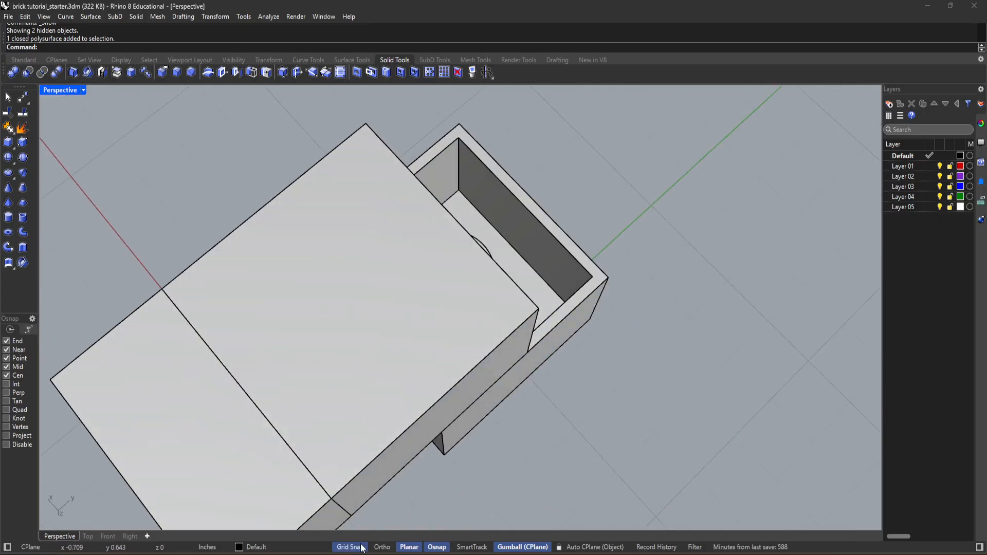
pyautogui.moveTo(287, 442); pyautogui.dragTo(262, 424, button='right')
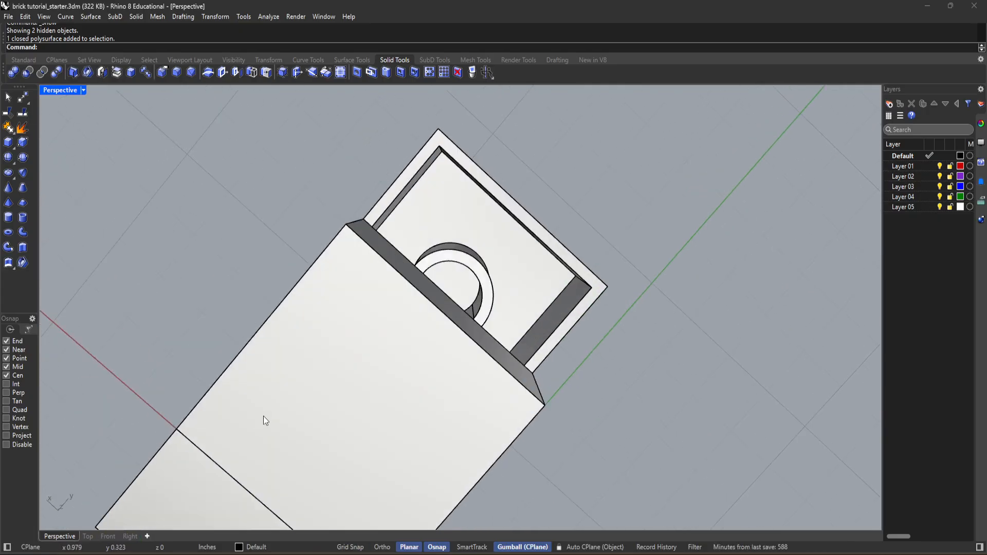
pyautogui.moveTo(492, 306)
pyautogui.mouseDown(button='right')
pyautogui.moveTo(462, 281)
pyautogui.moveTo(427, 342)
pyautogui.mouseUp(button='right')
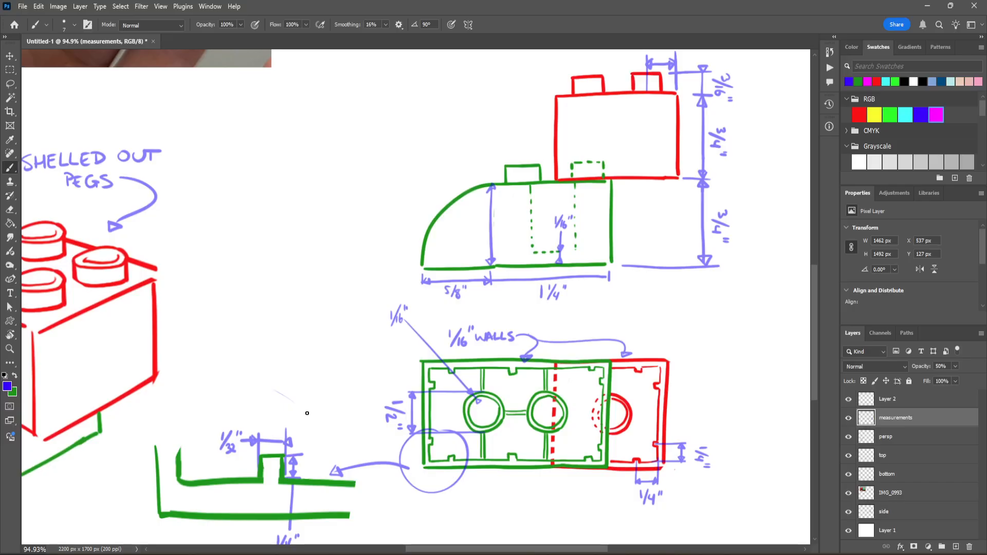
pyautogui.scroll(3, 307, 412)
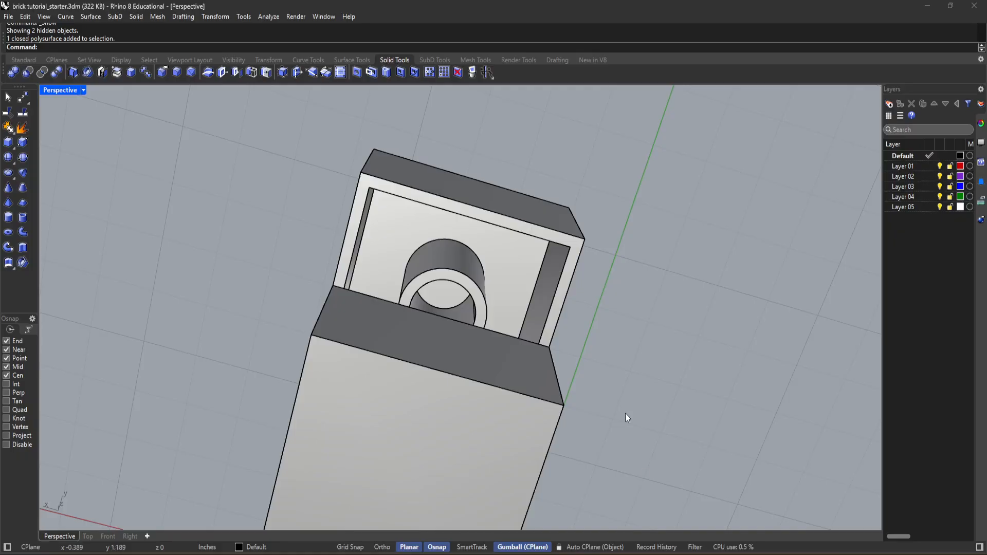
# Step: Back in Rhino, hide the lower rounded brick to isolate the square brick and its tube
pyautogui.moveTo(625, 414)
pyautogui.mouseDown(button='right')
pyautogui.moveTo(572, 341)
pyautogui.moveTo(632, 238)
pyautogui.moveTo(528, 365)
pyautogui.mouseUp(button='right')
pyautogui.click(528, 365)
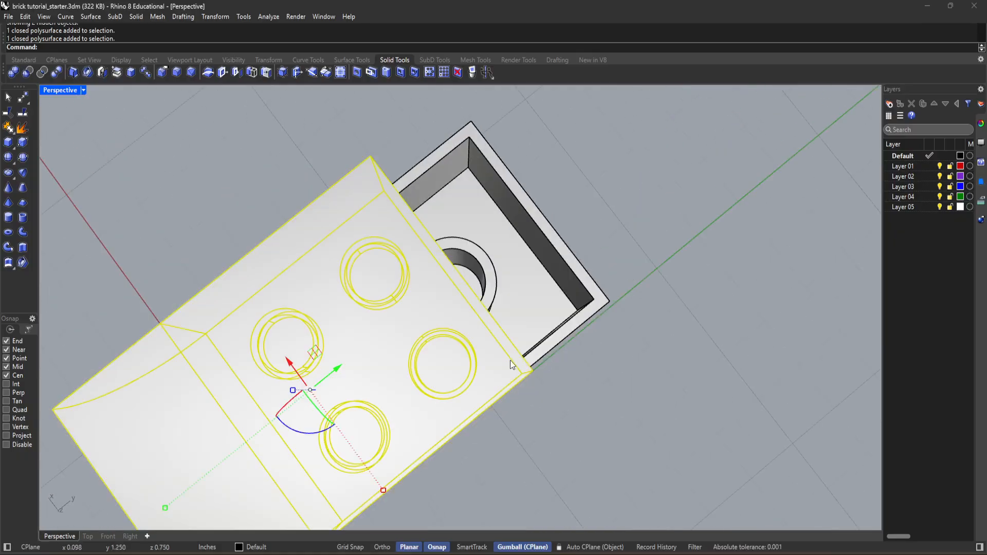
pyautogui.moveTo(547, 326); pyautogui.dragTo(450, 363, button='right')
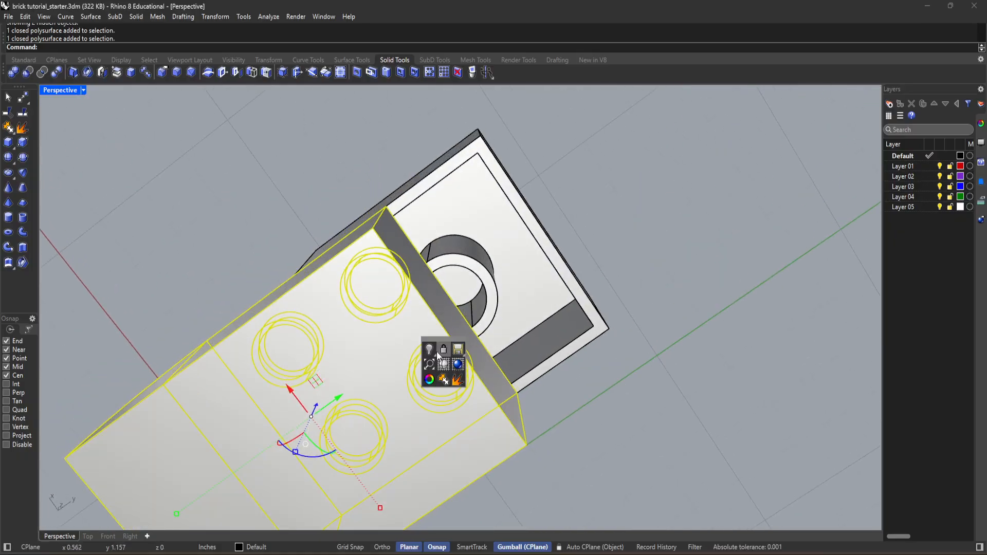
pyautogui.click(430, 349)
pyautogui.moveTo(543, 347); pyautogui.dragTo(485, 387, button='right')
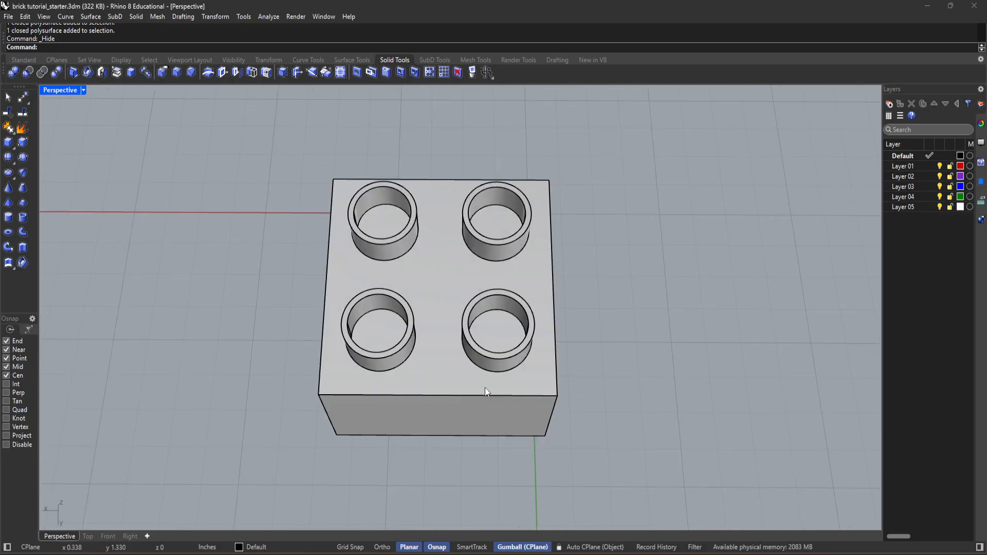
# Step: Inspect the isolated brick's underside and check the wall rib placement in the Photoshop bottom-view sketch
pyautogui.moveTo(577, 387); pyautogui.dragTo(637, 280, button='right')
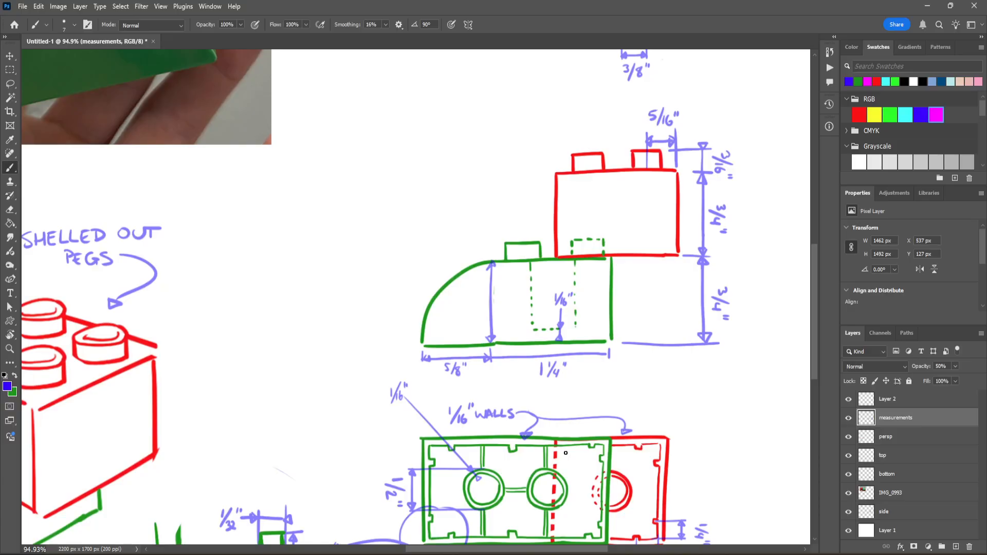
pyautogui.scroll(-2, 565, 452)
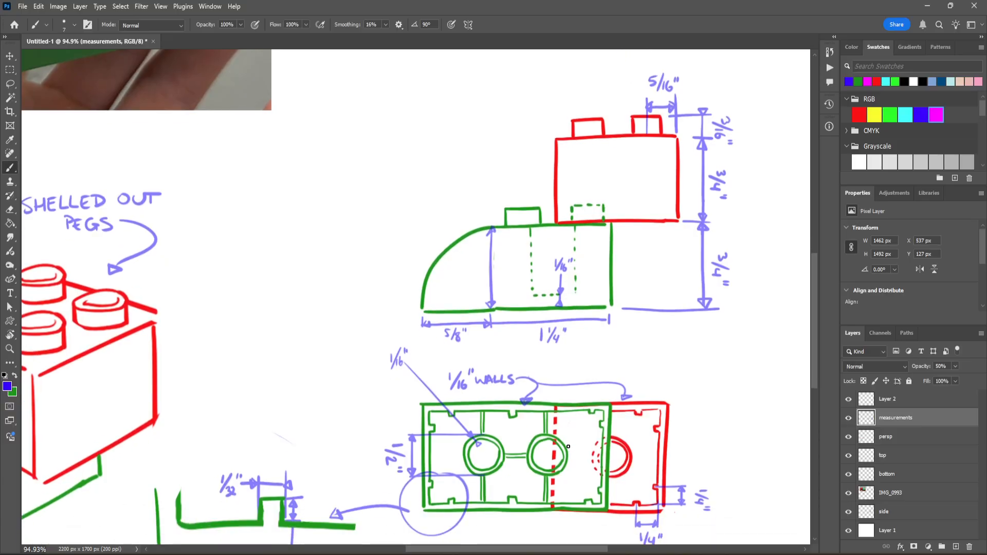
pyautogui.scroll(-1, 642, 427)
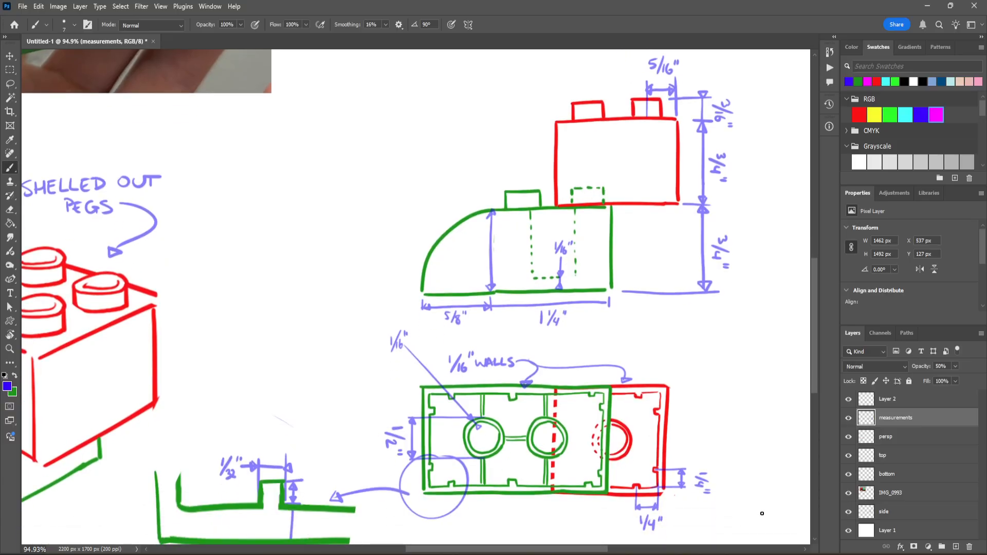
pyautogui.click(679, 501)
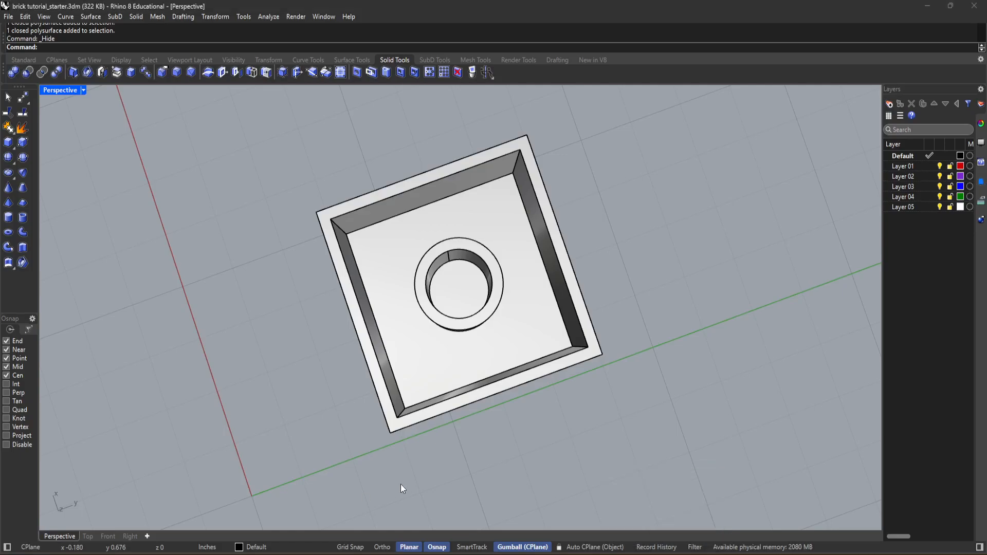
# Step: Frame the square brick in Rhino's Top view and check the rib offsets again in the Photoshop sketch
pyautogui.click(88, 537)
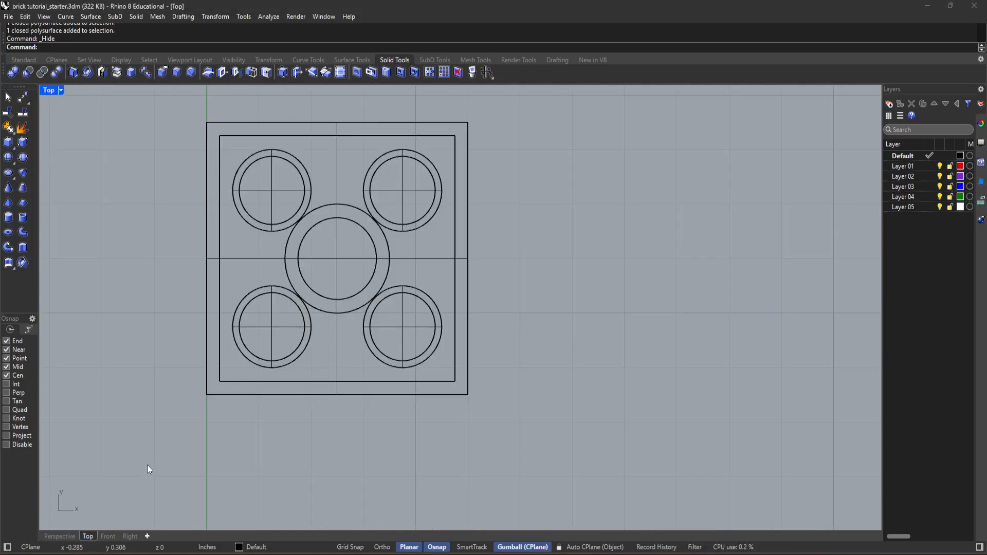
pyautogui.scroll(3, 346, 299)
pyautogui.scroll(-5, 346, 300)
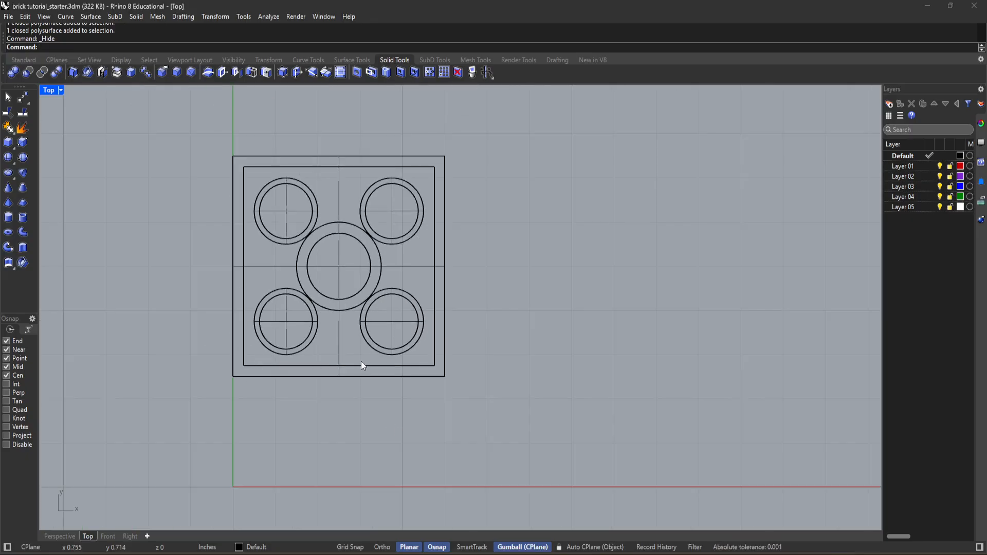
pyautogui.moveTo(420, 352)
pyautogui.mouseDown(button='right')
pyautogui.moveTo(441, 394)
pyautogui.moveTo(566, 410)
pyautogui.moveTo(555, 398)
pyautogui.mouseUp(button='right')
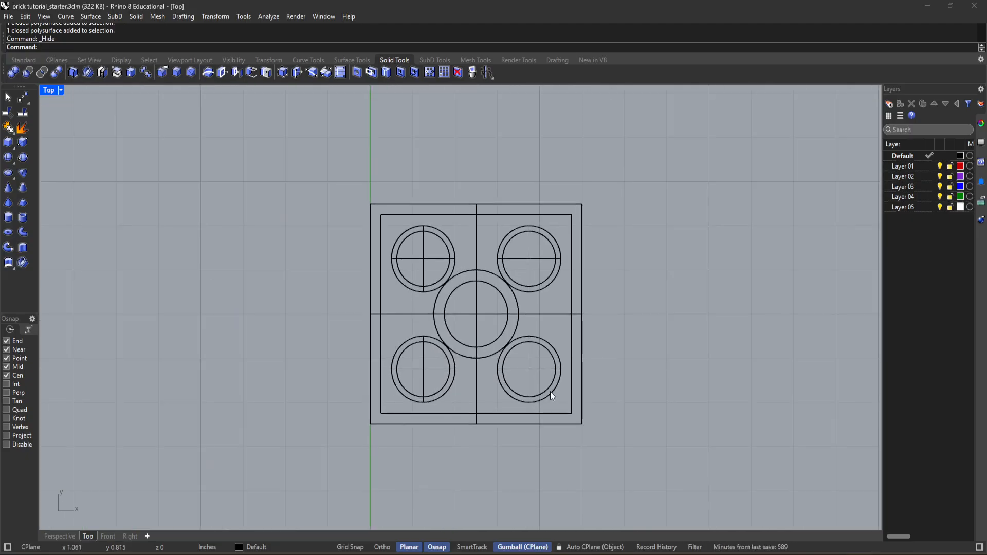
pyautogui.hotkey('alt', 'Tab')
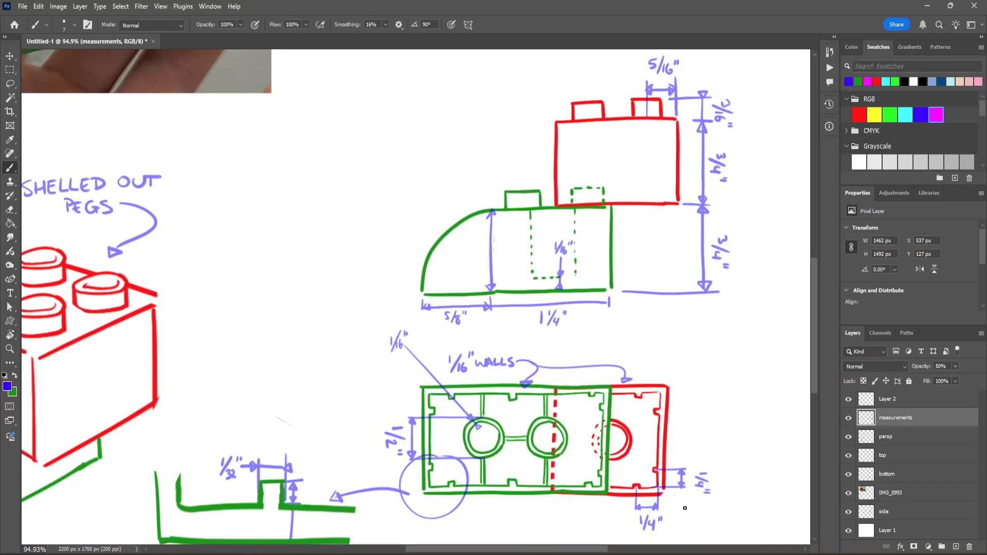
pyautogui.scroll(-1, 677, 506)
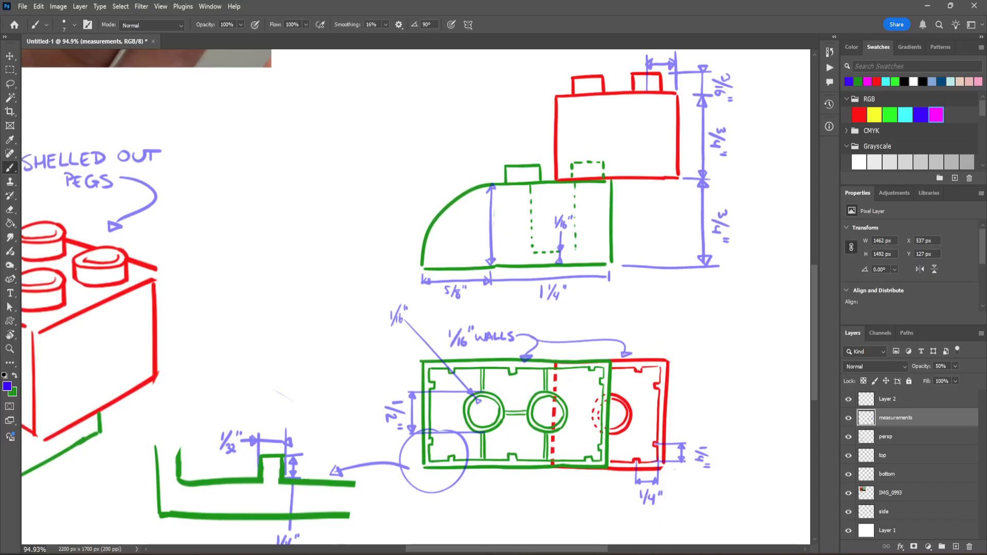
pyautogui.click(663, 514)
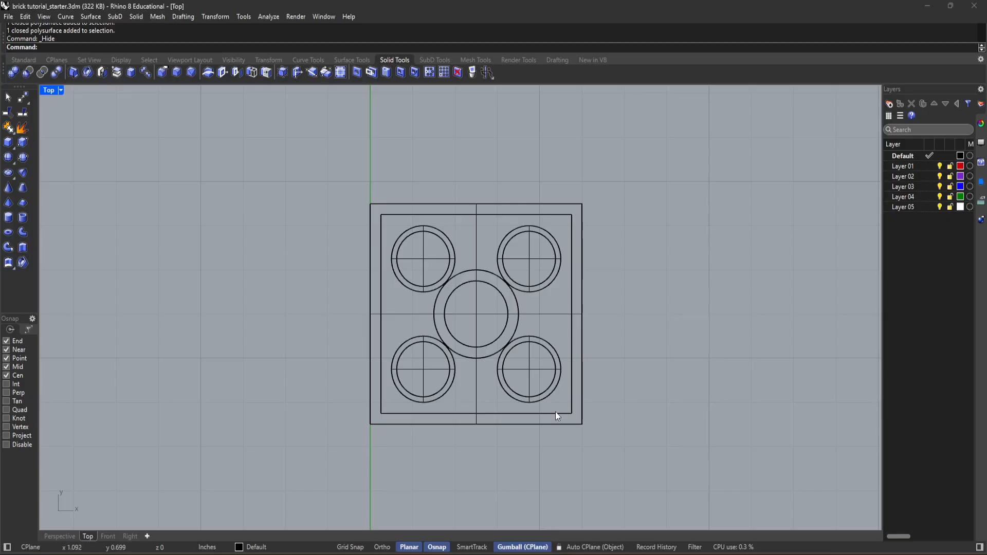
# Step: Boolean union the central tube with the square brick in Rhino
pyautogui.scroll(3, 557, 413)
pyautogui.scroll(1, 557, 415)
pyautogui.scroll(-1, 557, 415)
pyautogui.click(380, 289)
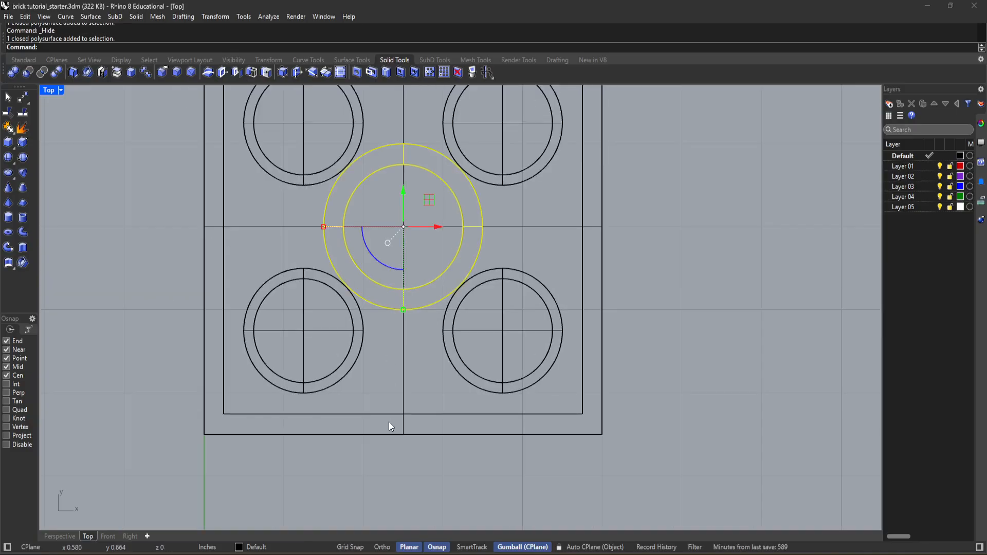
pyautogui.click(60, 536)
pyautogui.moveTo(288, 442); pyautogui.dragTo(365, 323, button='right')
pyautogui.press('Escape')
pyautogui.click(429, 273)
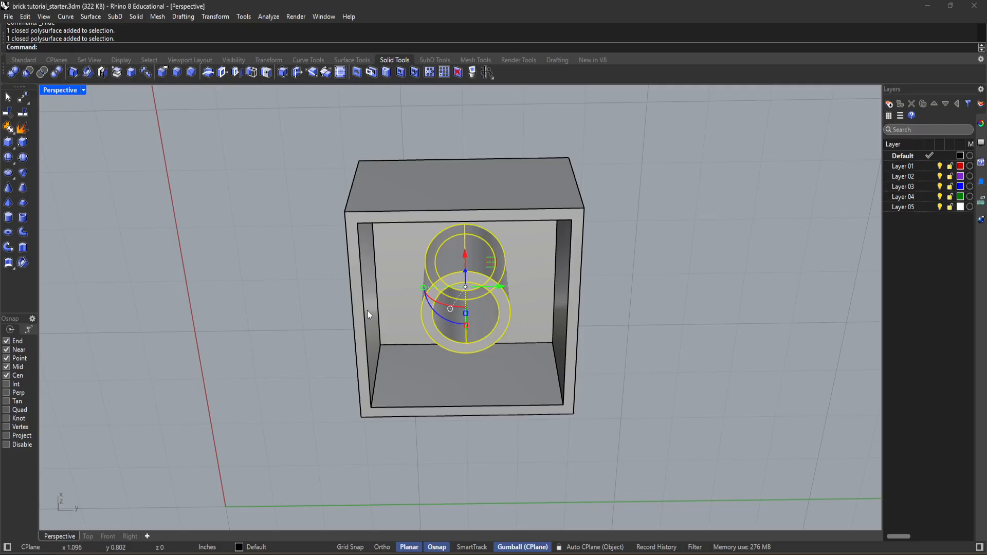
pyautogui.keyDown('shift'); pyautogui.click(399, 281); pyautogui.keyUp('shift')
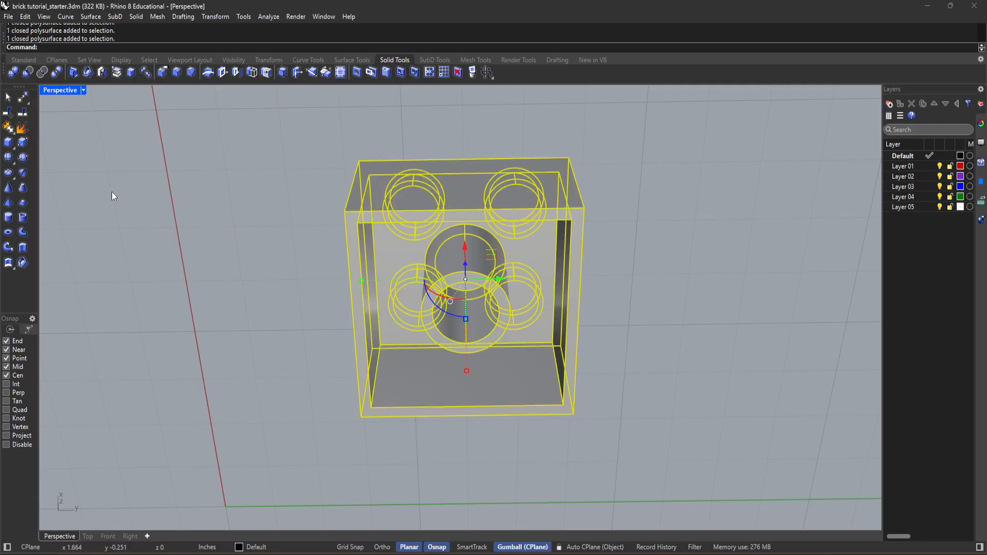
pyautogui.click(15, 75)
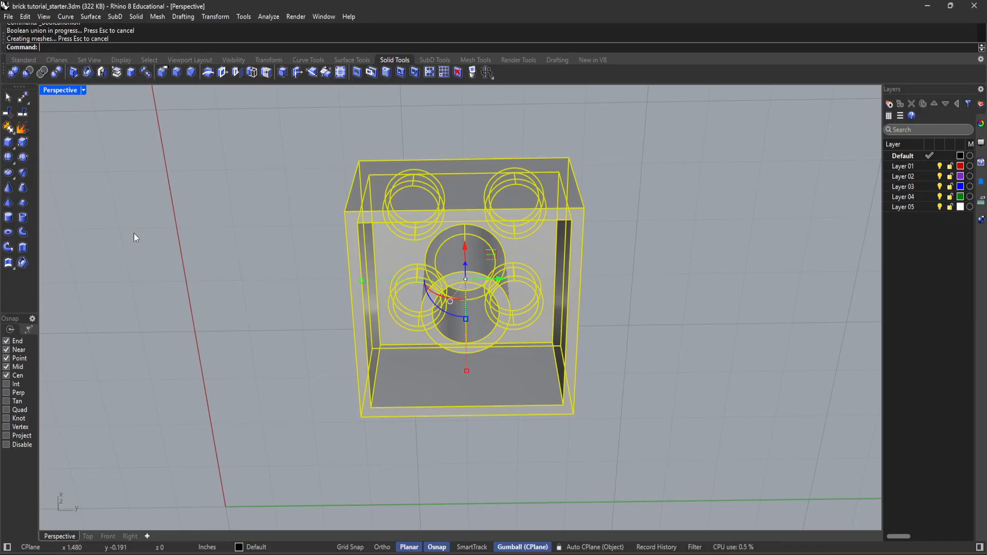
# Step: Check from several angles that the tube and brick select as one solid, and return to the Top view
pyautogui.moveTo(220, 283); pyautogui.dragTo(497, 269, button='right')
pyautogui.click(496, 265)
pyautogui.moveTo(282, 249); pyautogui.dragTo(305, 286, button='right')
pyautogui.click(305, 286)
pyautogui.click(485, 356)
pyautogui.moveTo(485, 355); pyautogui.dragTo(192, 363, button='right')
pyautogui.click(192, 362)
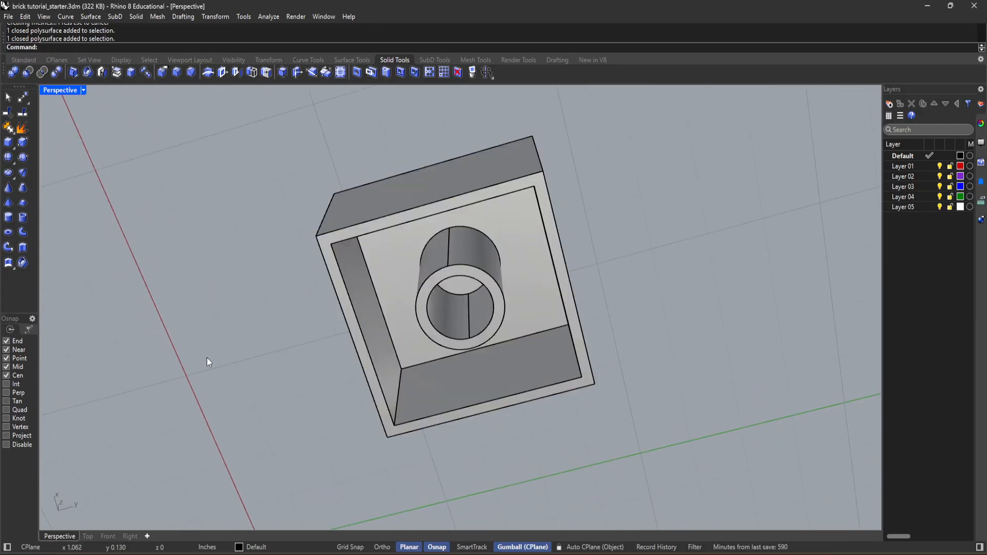
pyautogui.click(88, 536)
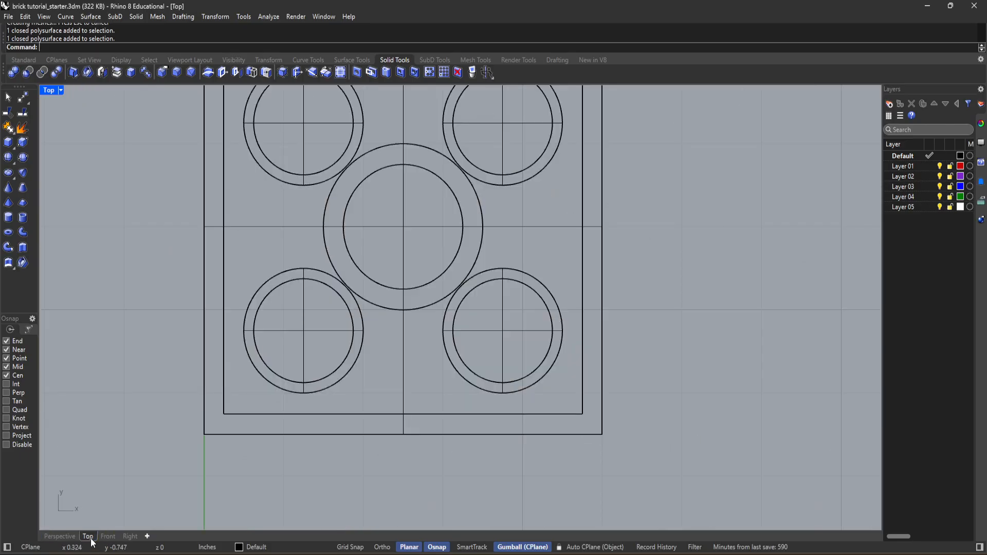
# Step: Frame the square brick in Top view, check the 1/4" rib offsets in the Photoshop sketch, and return to Rhino
pyautogui.scroll(-5, 460, 443)
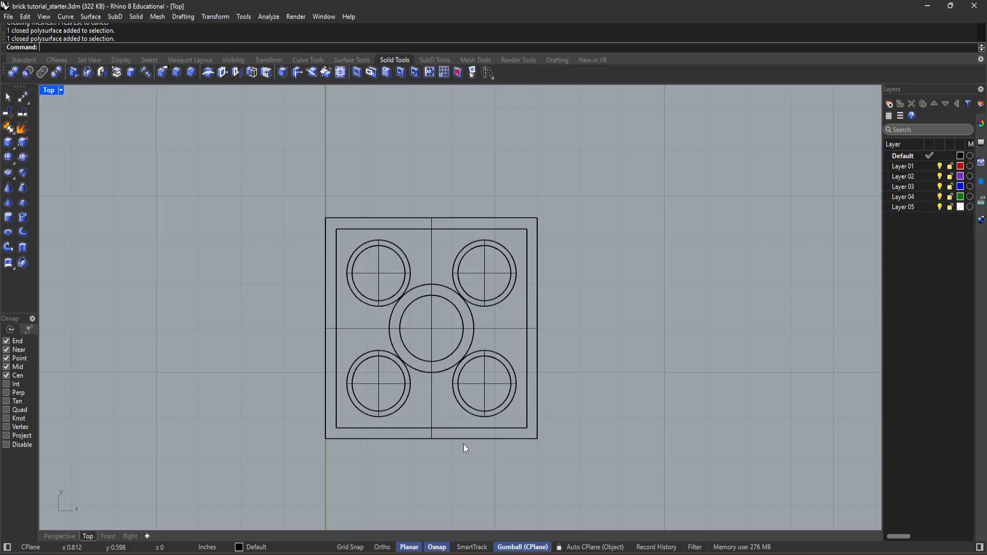
pyautogui.moveTo(597, 292); pyautogui.dragTo(624, 337, button='right')
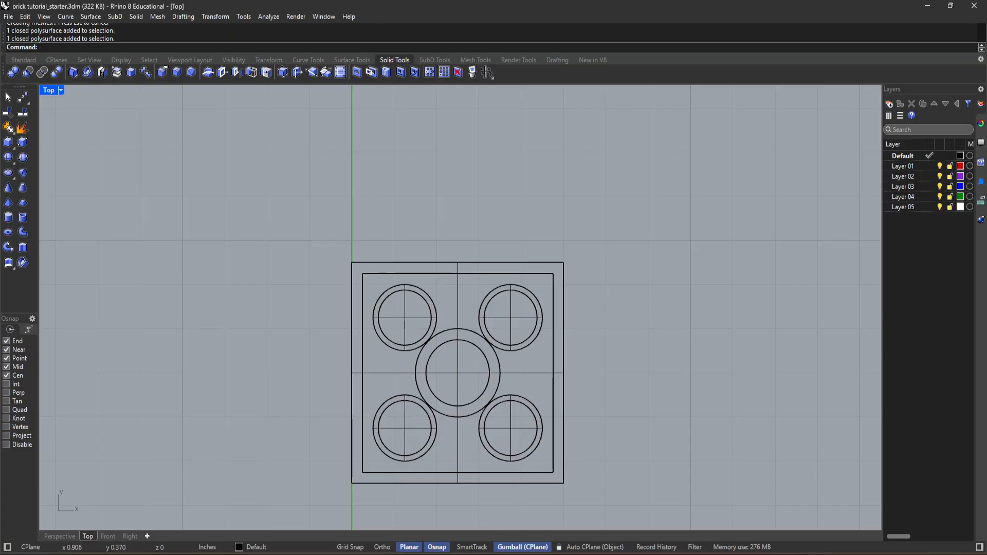
pyautogui.click(616, 549)
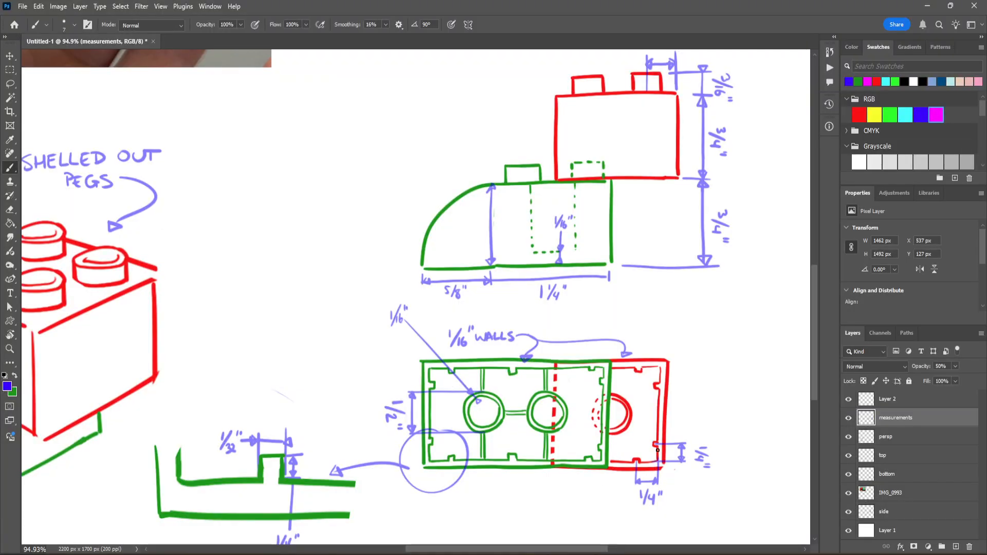
pyautogui.click(665, 546)
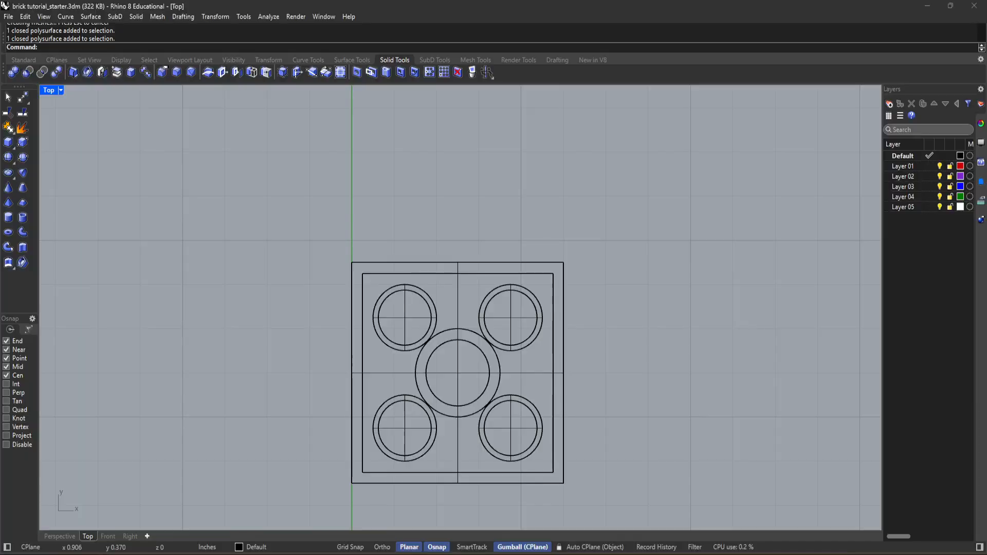
# Step: Draw a 0.25 by 0.25 inch guide rectangle from the lower-left inner corner of the square brick's wall
pyautogui.write('rectangle')
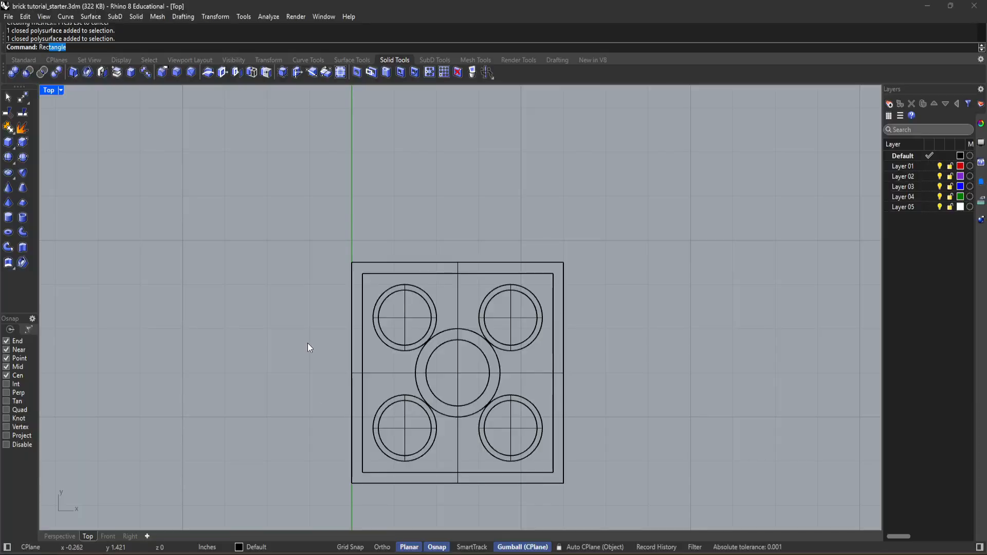
pyautogui.press('Return')
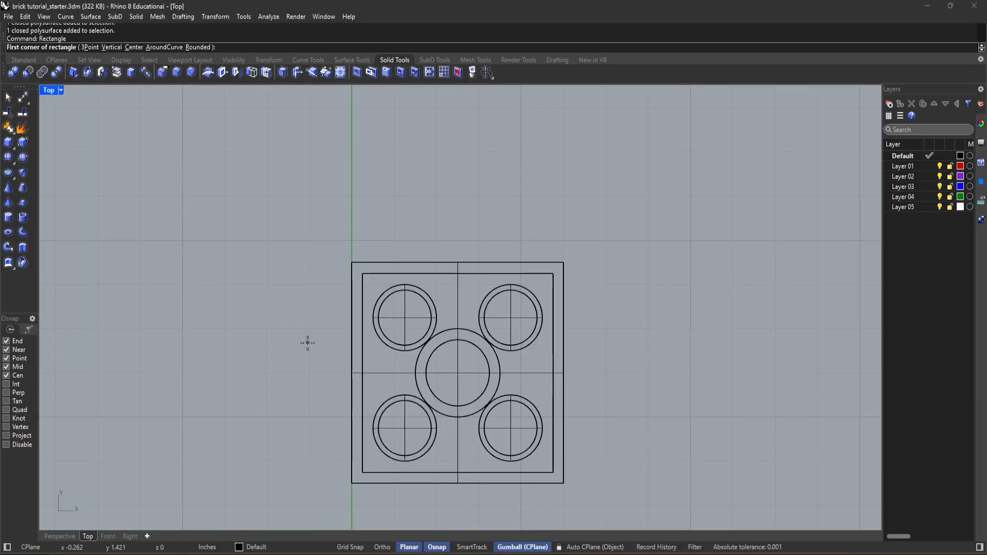
pyautogui.click(363, 471)
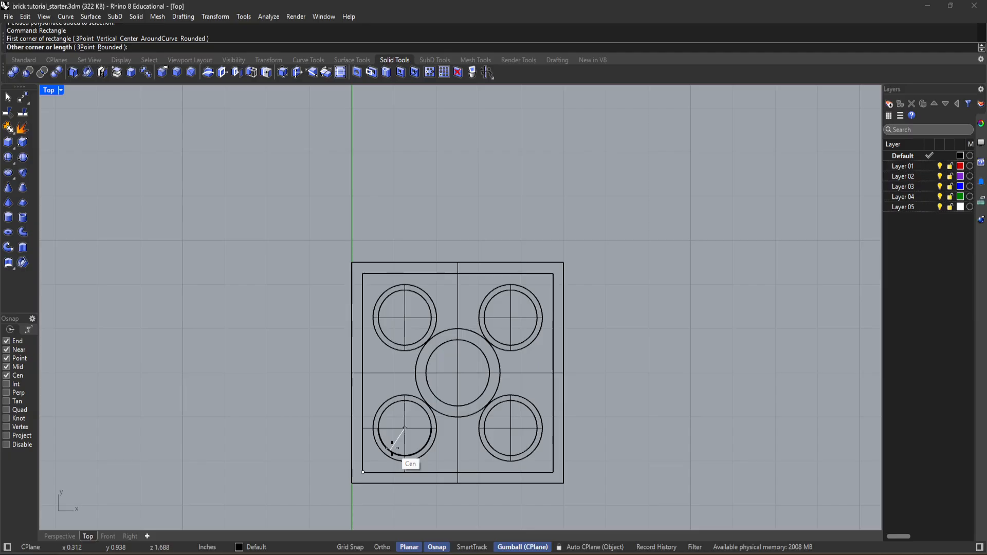
pyautogui.write('.25')
pyautogui.press('Return')
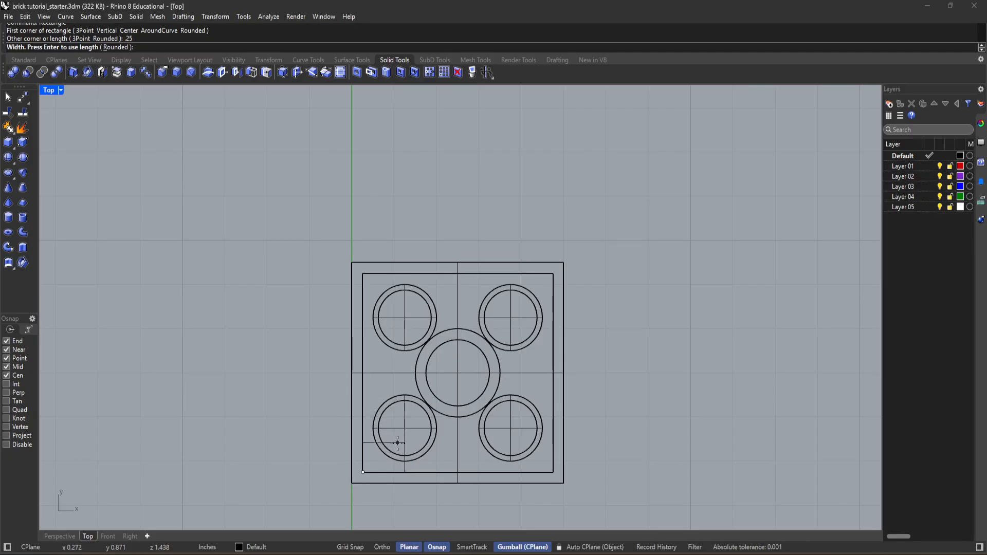
pyautogui.write('.25')
pyautogui.press('Return')
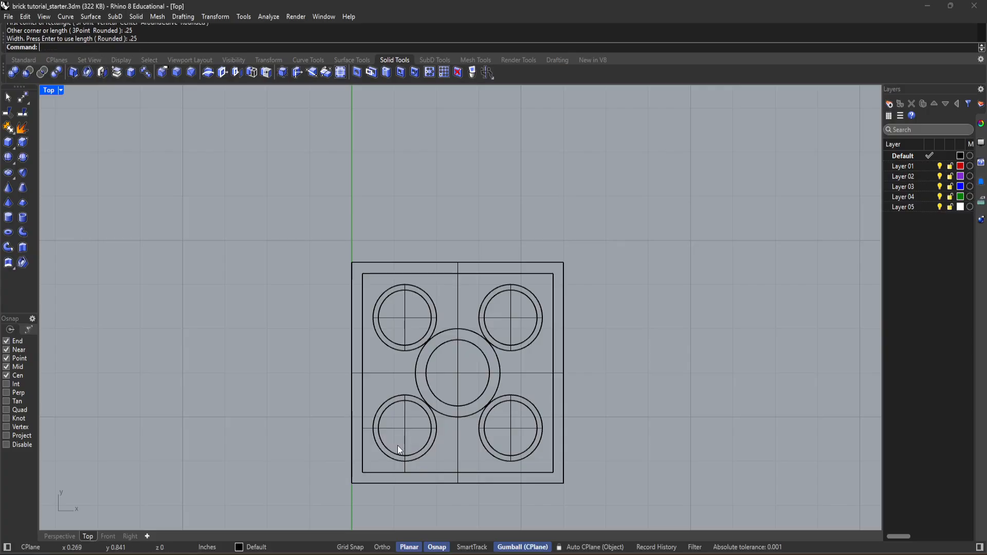
# Step: Select the guide rectangle and inspect how its corners line up with the inner walls and the nearest peg's centre
pyautogui.click(386, 428)
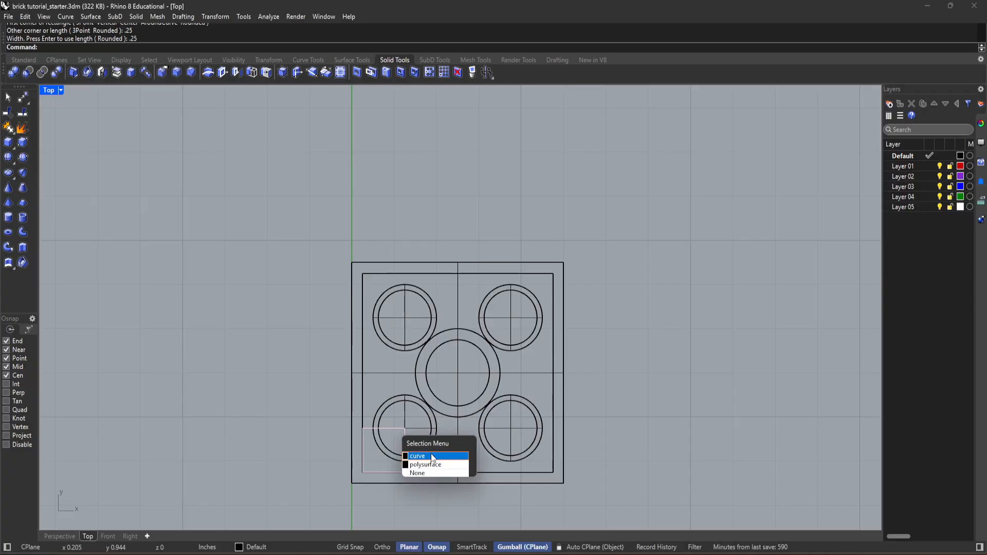
pyautogui.click(431, 456)
pyautogui.press('Escape')
pyautogui.moveTo(482, 455); pyautogui.dragTo(405, 426, button='right')
pyautogui.click(334, 426)
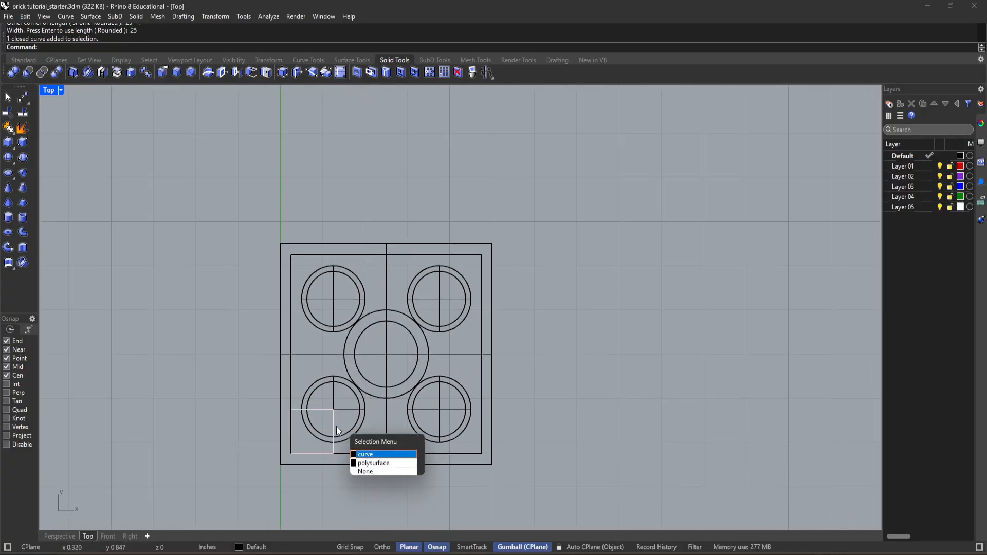
pyautogui.click(362, 455)
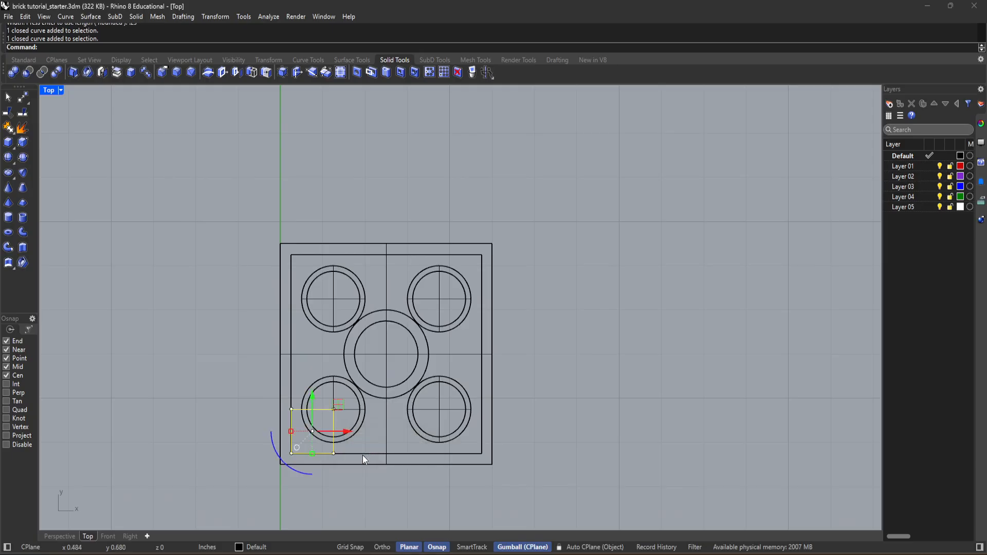
pyautogui.press('Delete')
pyautogui.hotkey('ctrl', 'z')
pyautogui.scroll(10, 333, 452)
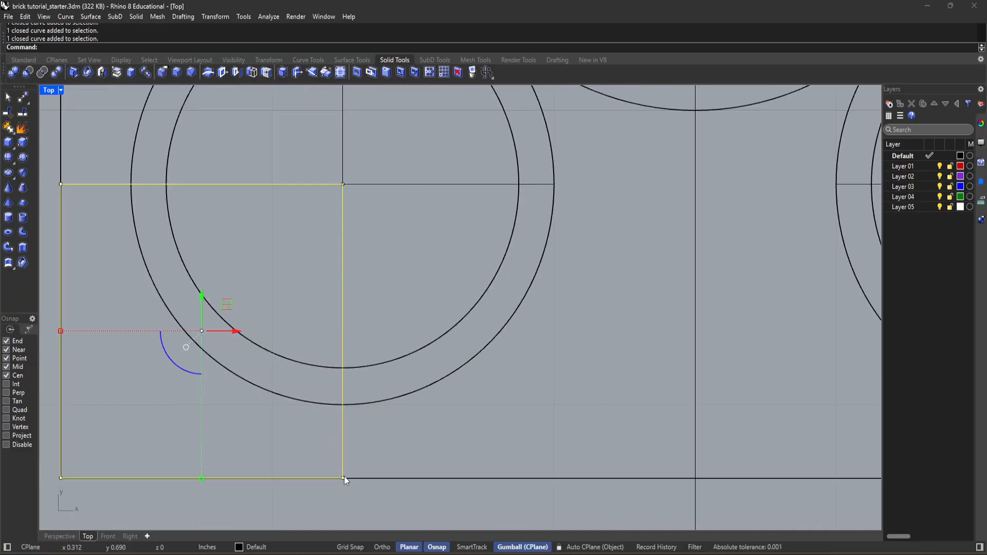
pyautogui.scroll(-3, 362, 438)
pyautogui.click(352, 234)
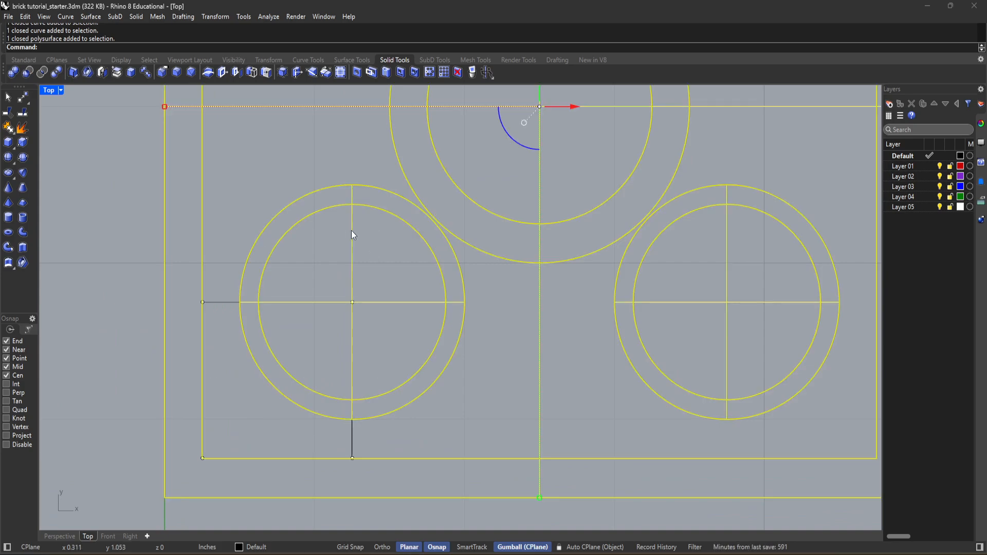
pyautogui.scroll(-1, 342, 388)
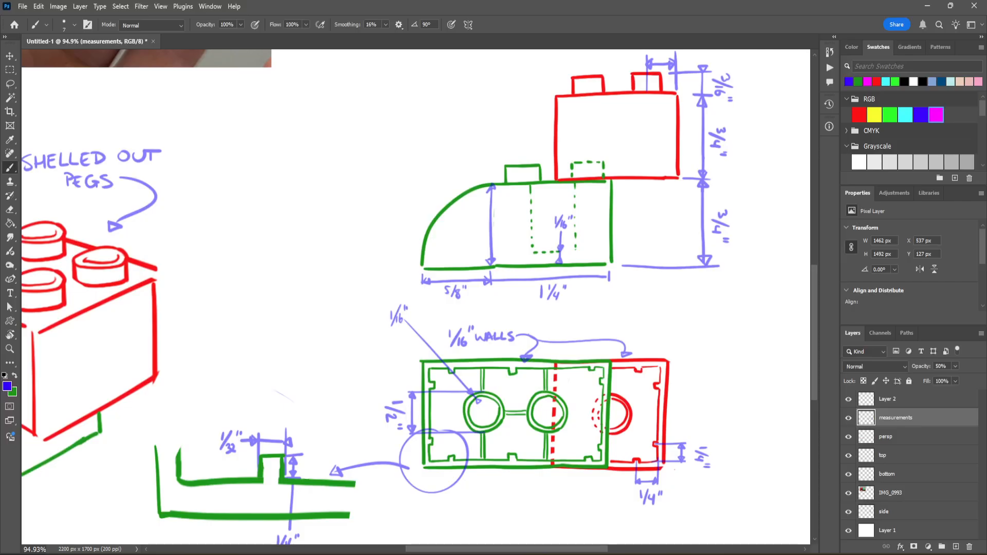
# Step: Sketch temporary magenta marks in Photoshop projecting the green brick's peg onto the bottom view, and undo the strokes
pyautogui.scroll(2, 510, 387)
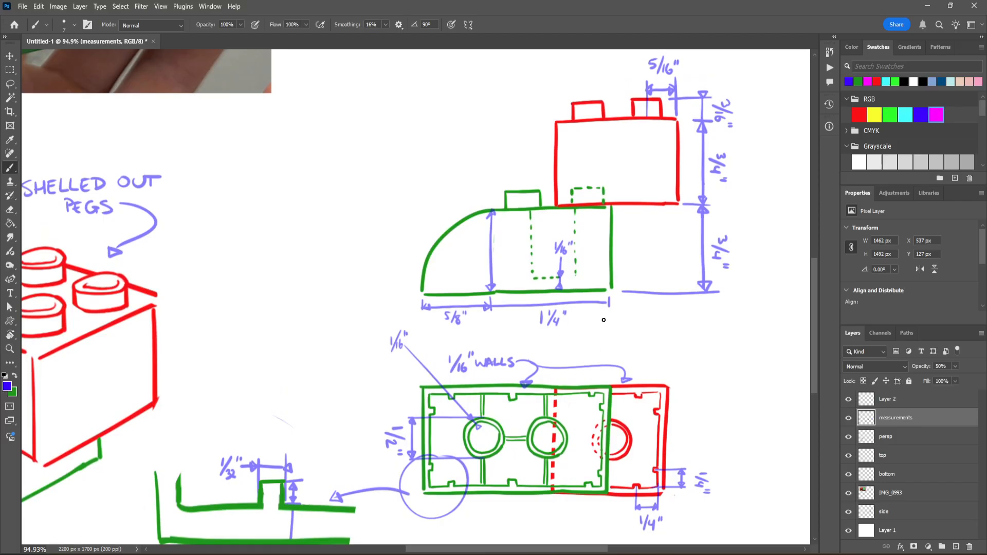
pyautogui.moveTo(534, 174); pyautogui.dragTo(541, 176)
pyautogui.hotkey('ctrl', 'z')
pyautogui.click(936, 114)
pyautogui.moveTo(535, 174)
pyautogui.mouseDown()
pyautogui.moveTo(518, 182)
pyautogui.moveTo(520, 173)
pyautogui.mouseUp()
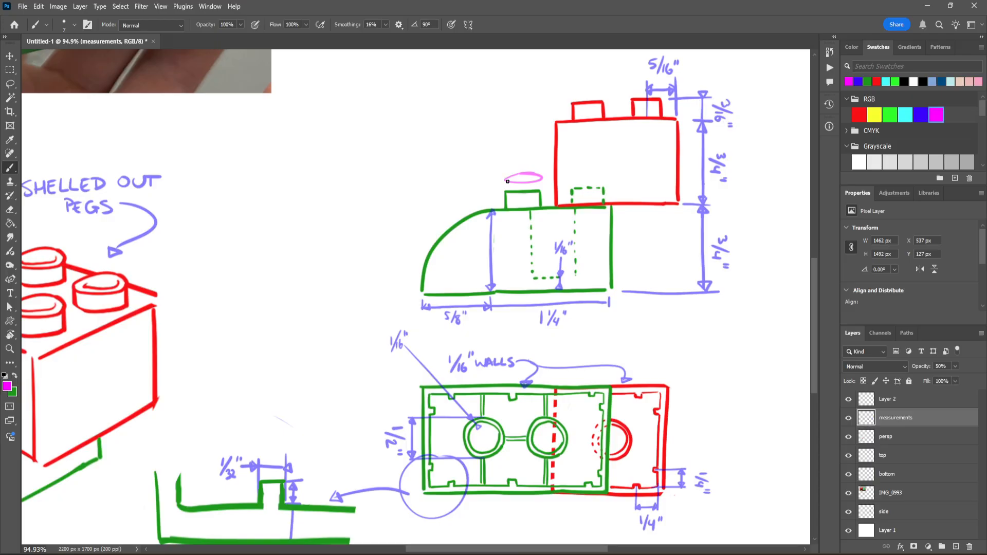
pyautogui.moveTo(532, 189)
pyautogui.mouseDown()
pyautogui.moveTo(593, 366)
pyautogui.moveTo(589, 346)
pyautogui.mouseUp()
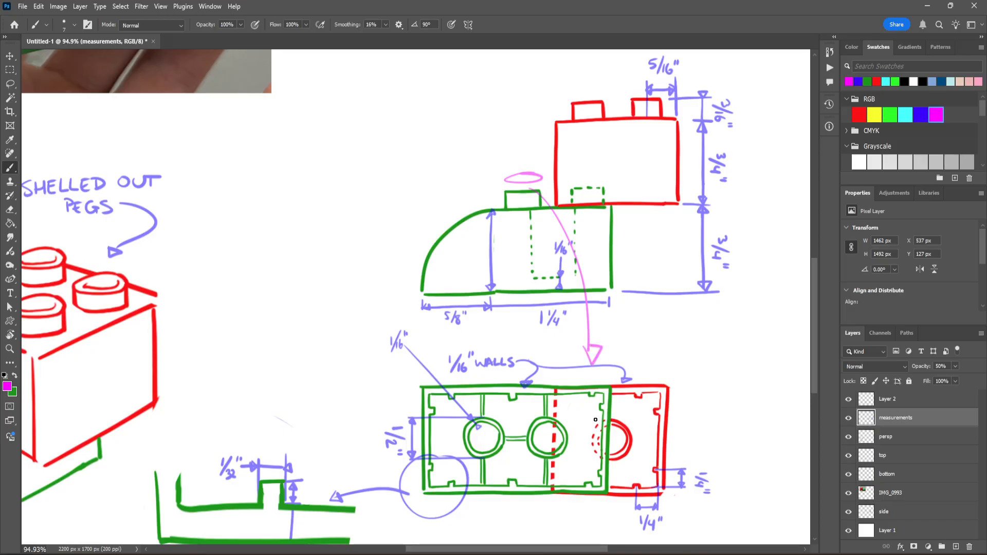
pyautogui.moveTo(590, 397)
pyautogui.mouseDown()
pyautogui.moveTo(569, 409)
pyautogui.moveTo(568, 428)
pyautogui.moveTo(590, 429)
pyautogui.moveTo(599, 410)
pyautogui.moveTo(587, 397)
pyautogui.mouseUp()
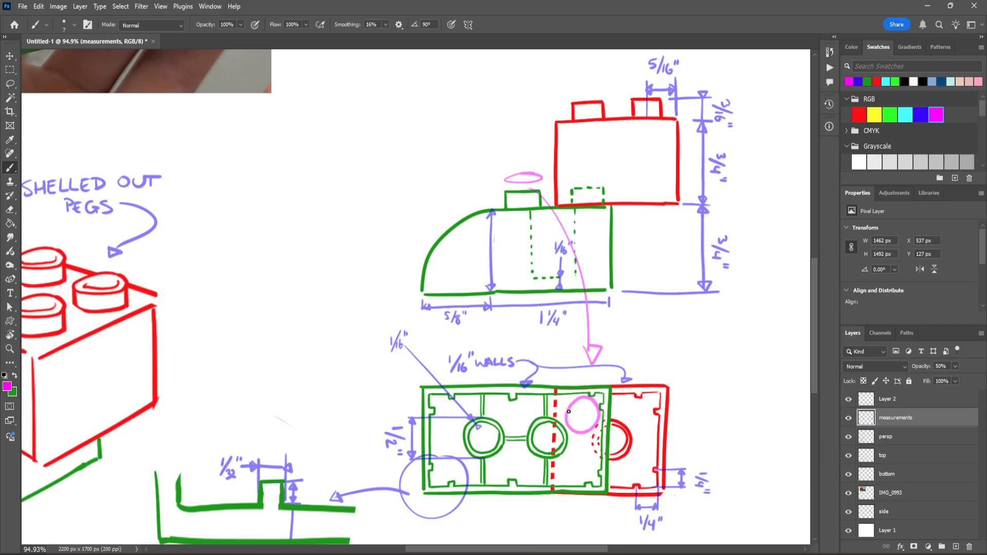
pyautogui.hotkey('ctrl', 'z')
pyautogui.hotkey('ctrl', 'z')
pyautogui.hotkey('ctrl', 'z')
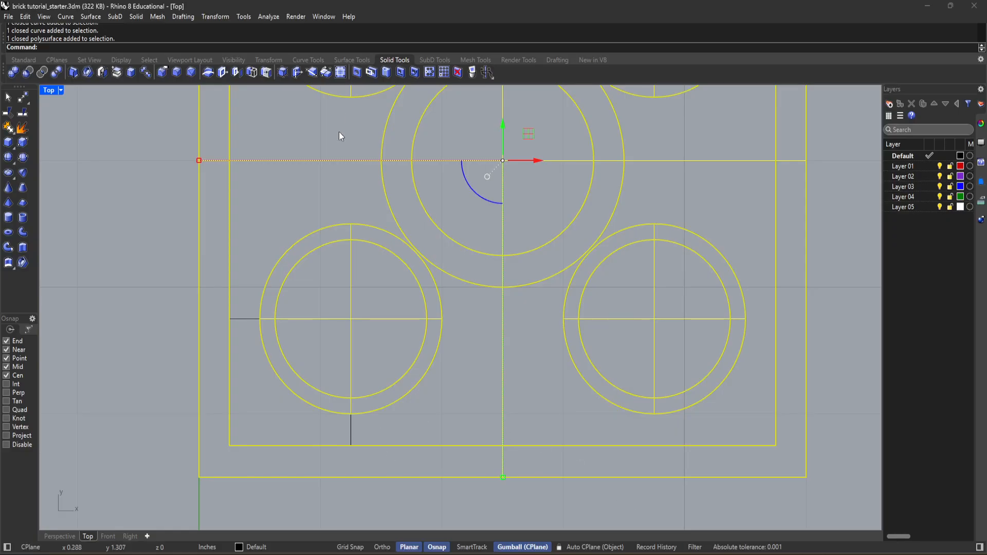
# Step: Check the guide rectangle in Rhino's Top view and inspect its position inside the brick's hollow underside in Perspective
pyautogui.click(144, 343)
pyautogui.click(252, 319)
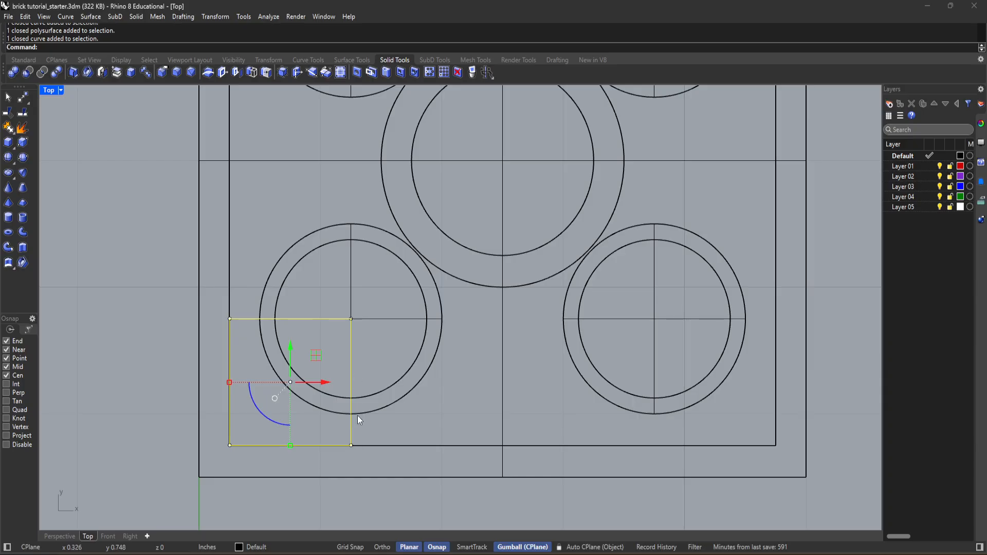
pyautogui.click(156, 344)
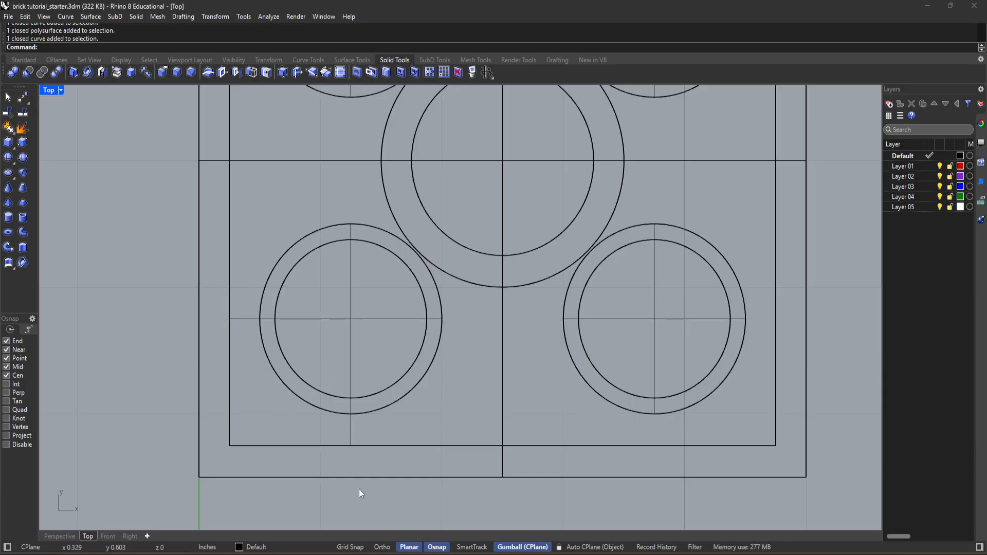
pyautogui.click(61, 536)
pyautogui.moveTo(357, 470); pyautogui.dragTo(384, 438, button='right')
pyautogui.click(415, 338)
pyautogui.click(323, 365)
pyautogui.moveTo(411, 393); pyautogui.dragTo(457, 353, button='right')
pyautogui.click(445, 366)
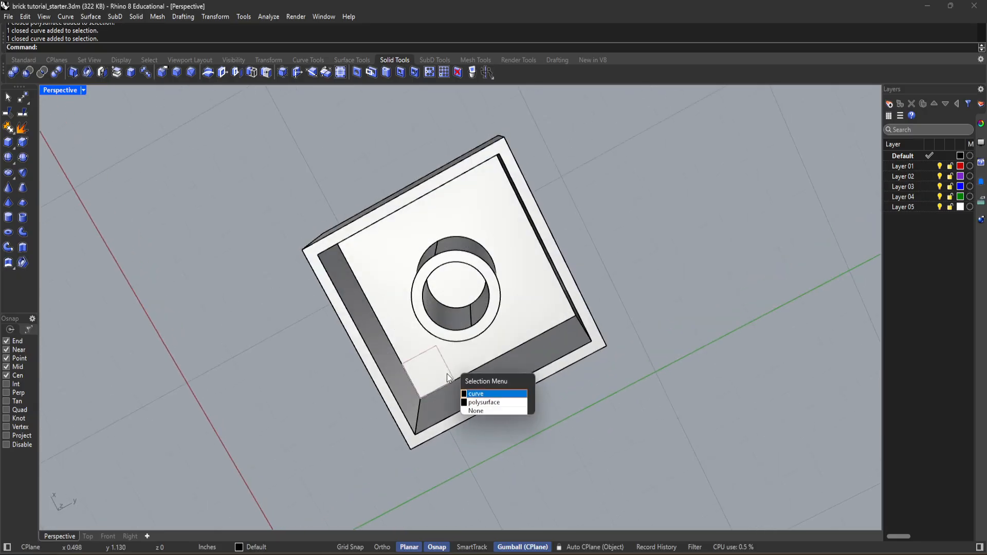
pyautogui.click(487, 392)
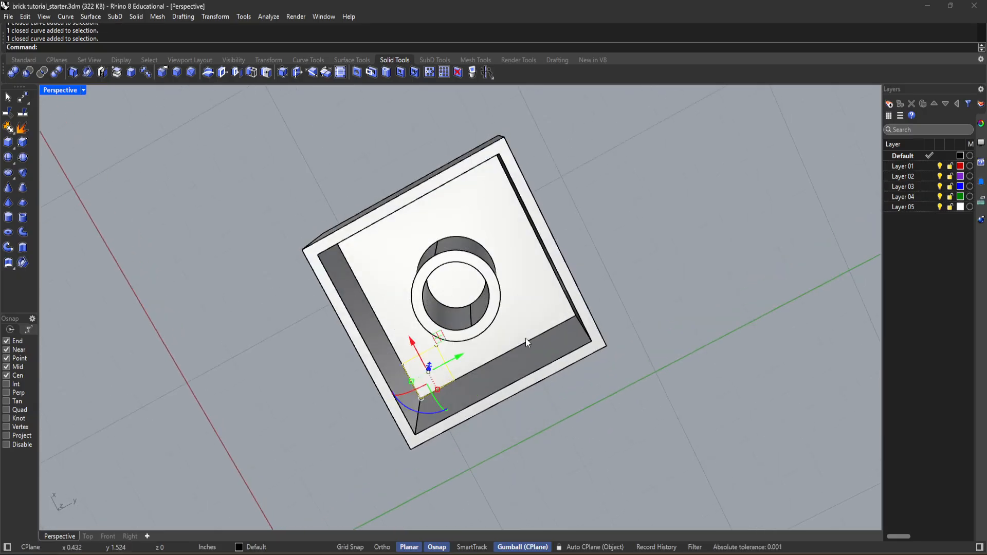
pyautogui.moveTo(531, 309); pyautogui.dragTo(643, 302, button='right')
pyautogui.click(636, 303)
# Step: Compare the brick in the Front and Top views and check the guide rectangle's alignment with the peg centre from above
pyautogui.click(107, 537)
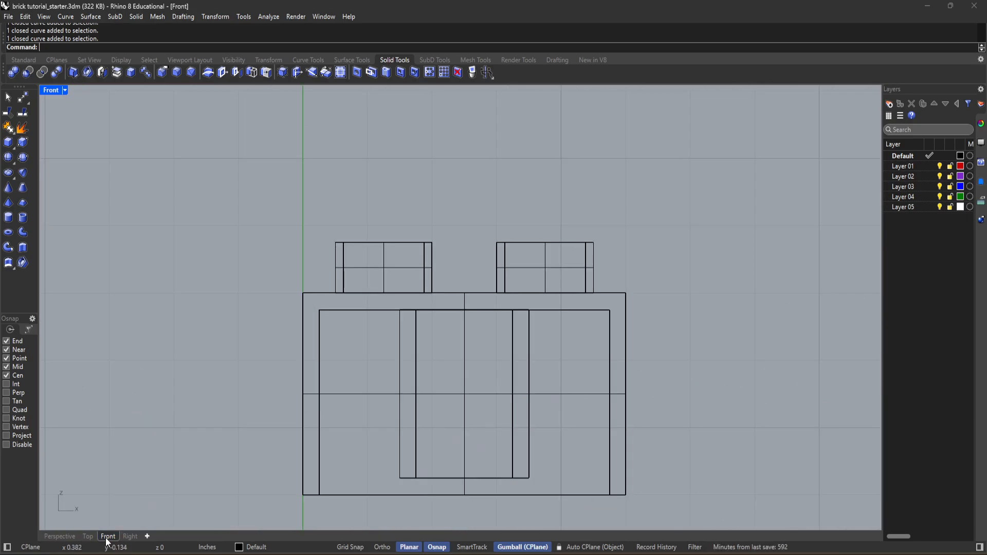
pyautogui.click(89, 537)
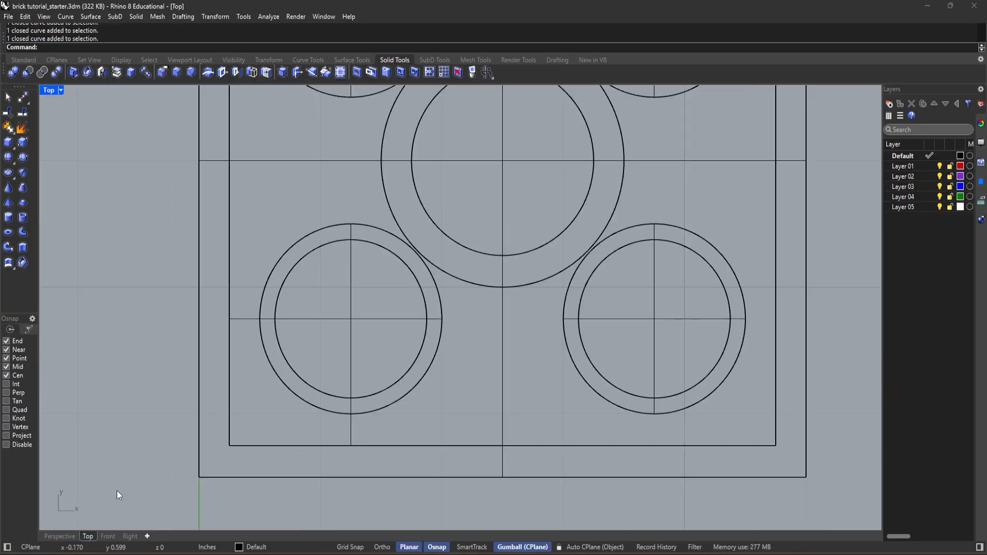
pyautogui.scroll(3, 270, 403)
pyautogui.click(348, 275)
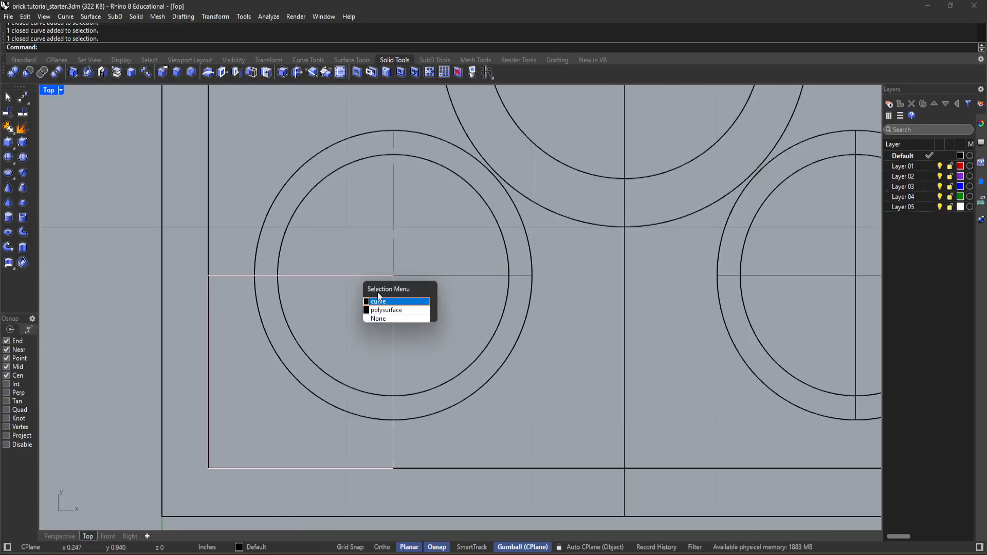
pyautogui.click(380, 302)
pyautogui.scroll(-3, 371, 370)
pyautogui.click(193, 359)
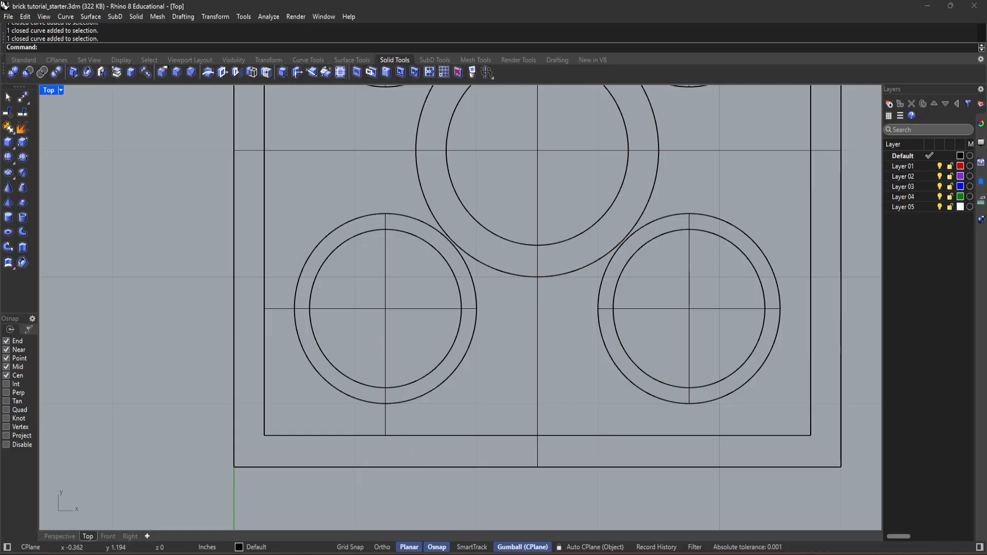
pyautogui.click(8, 146)
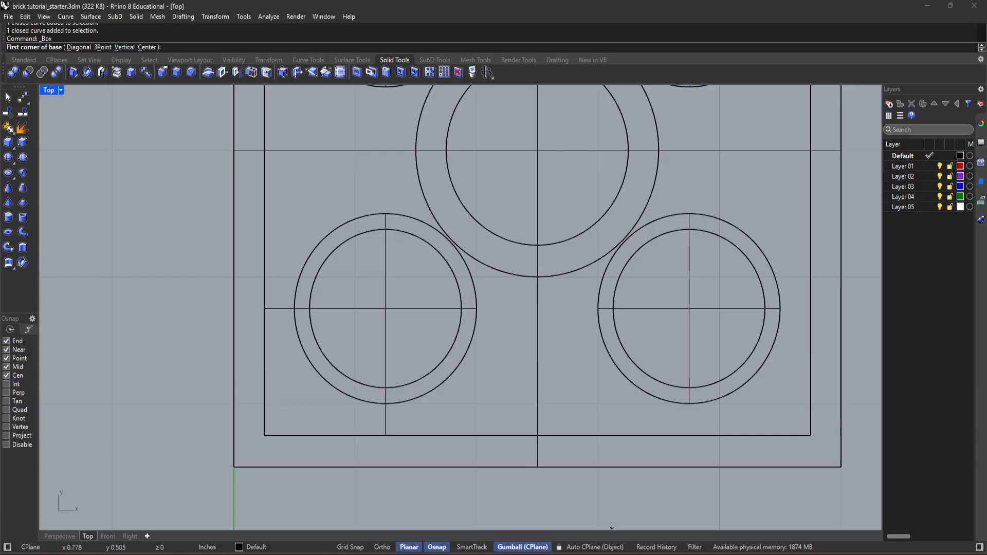
pyautogui.moveTo(619, 554)
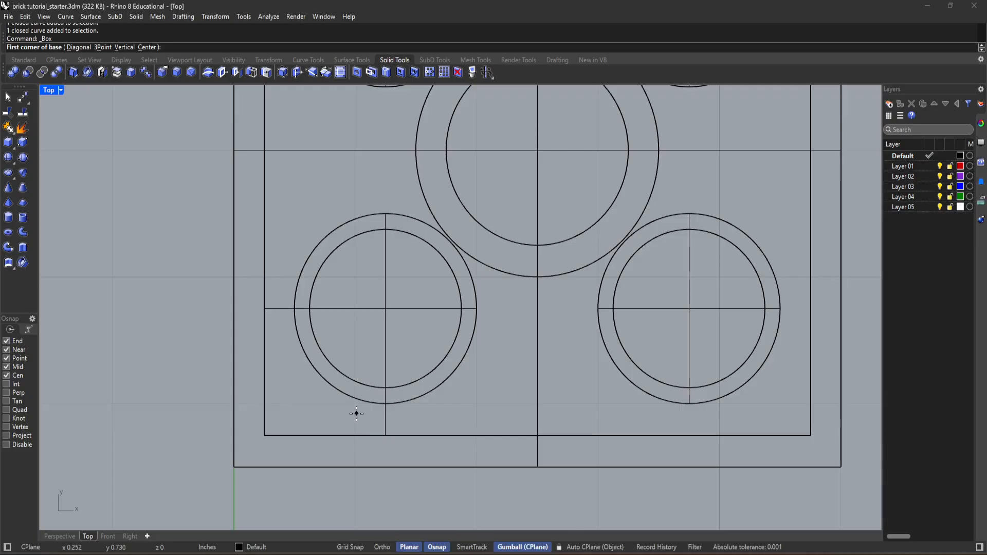
pyautogui.click(169, 318)
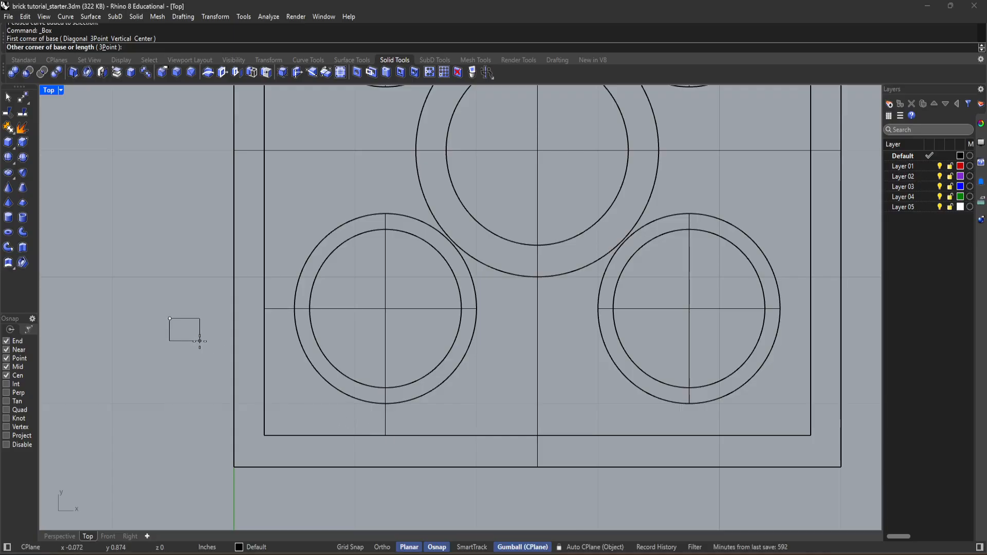
pyautogui.click(280, 418)
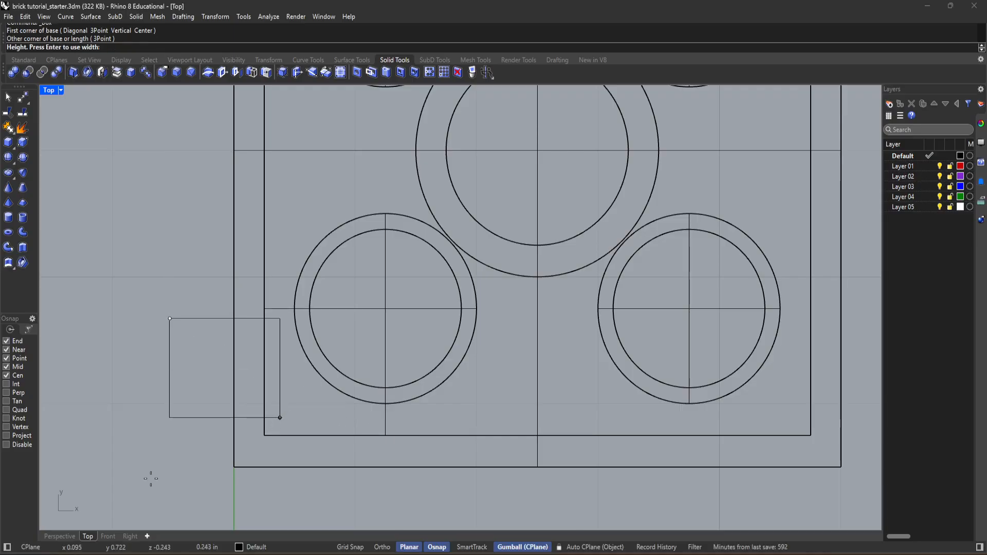
pyautogui.press('Escape')
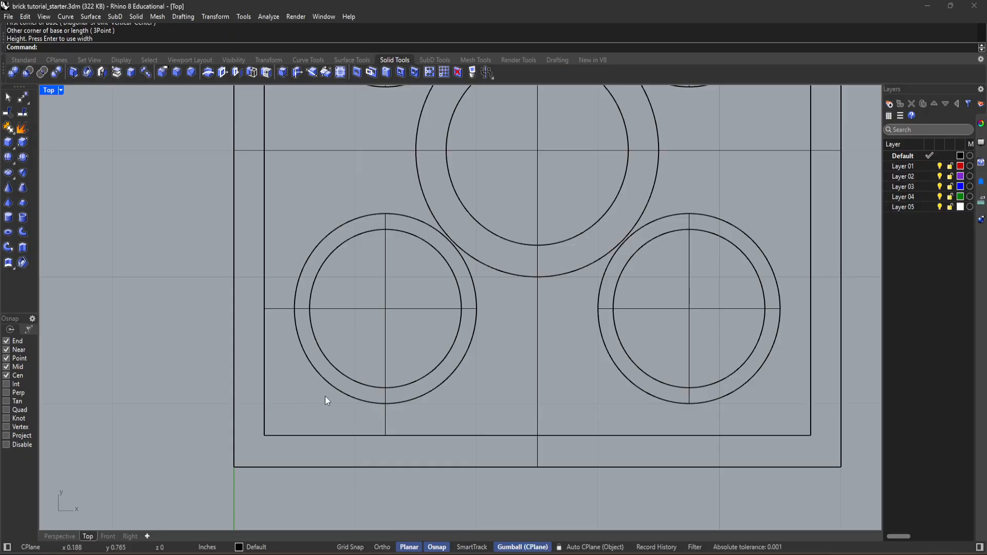
# Step: Start a centred box at the guide rectangle's corner on the inner wall, and check the rib dimensions in the Photoshop sketch
pyautogui.click(386, 415)
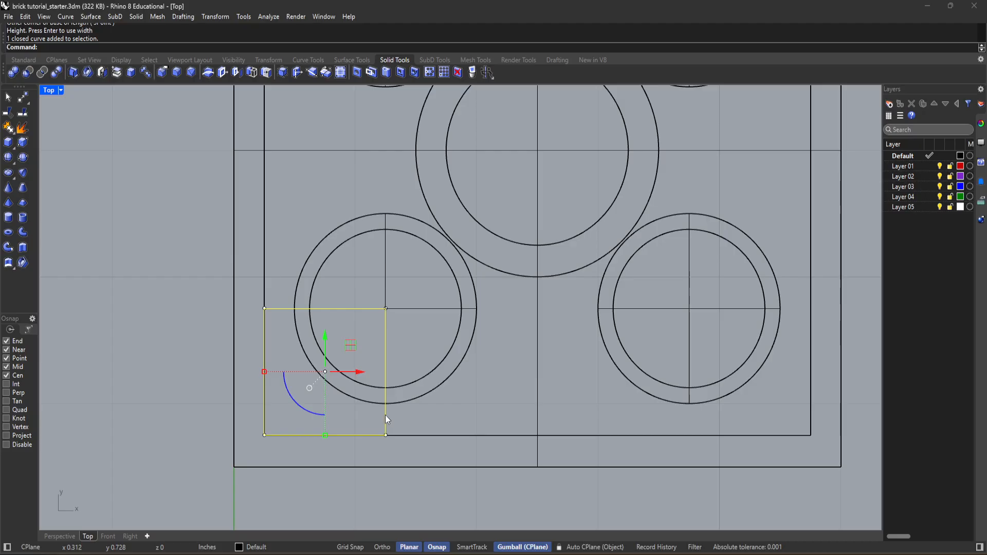
pyautogui.click(8, 142)
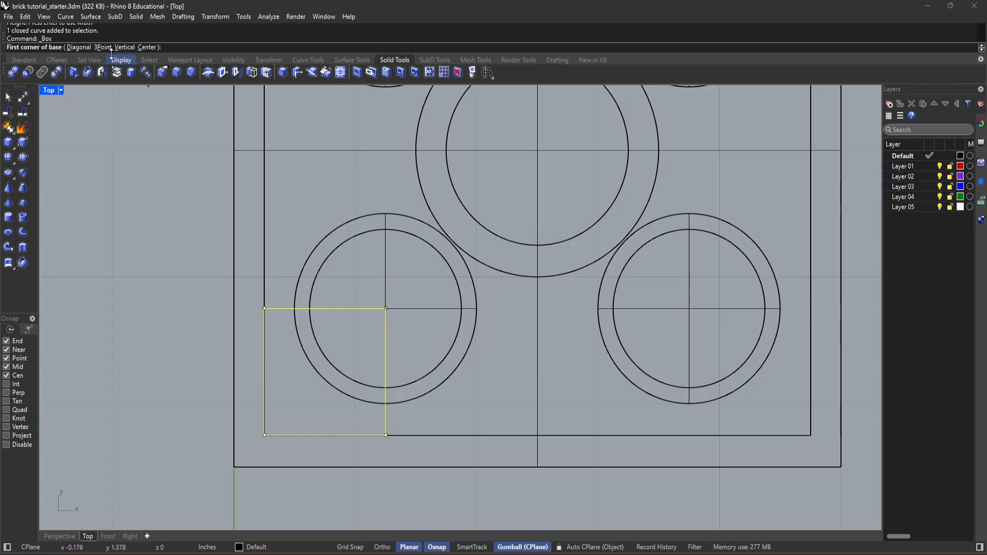
pyautogui.click(148, 47)
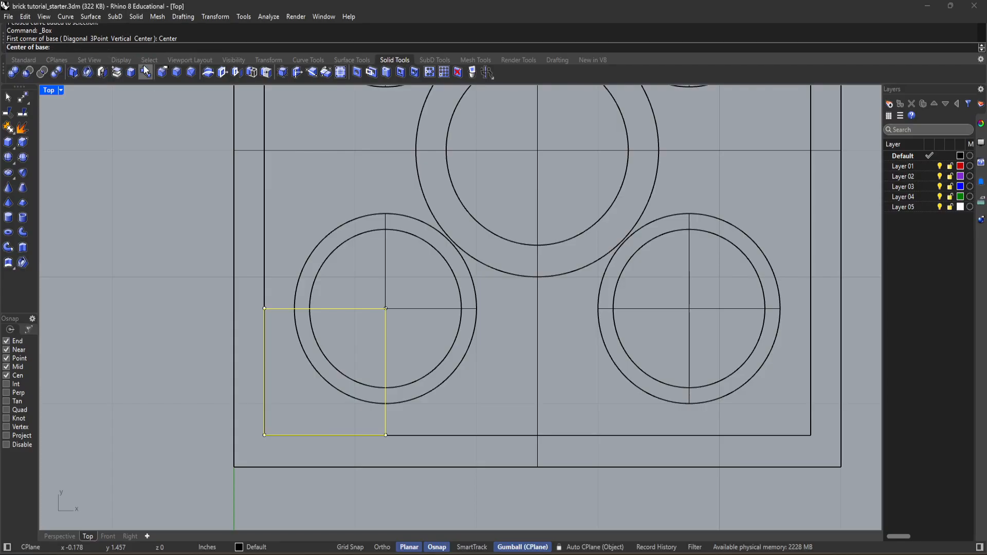
pyautogui.click(386, 435)
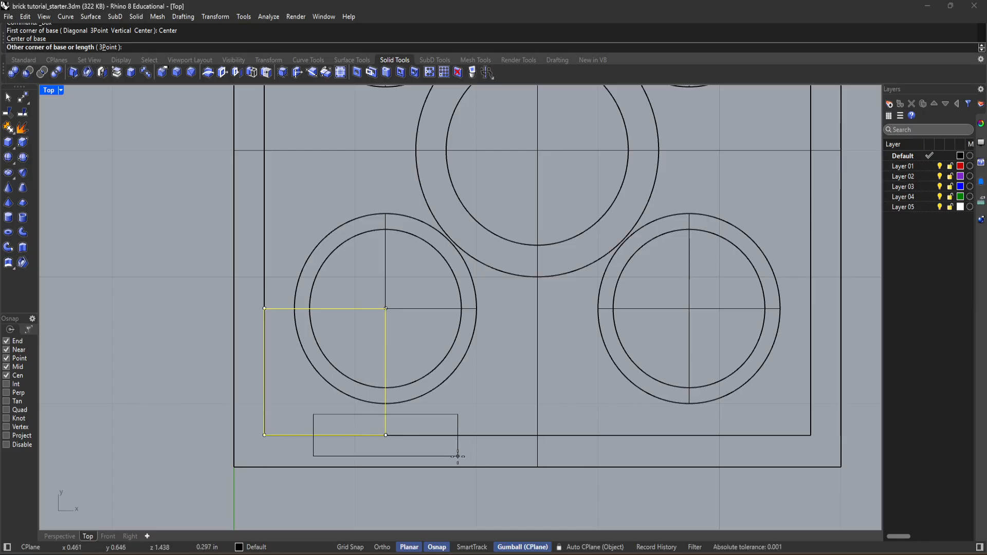
pyautogui.click(596, 493)
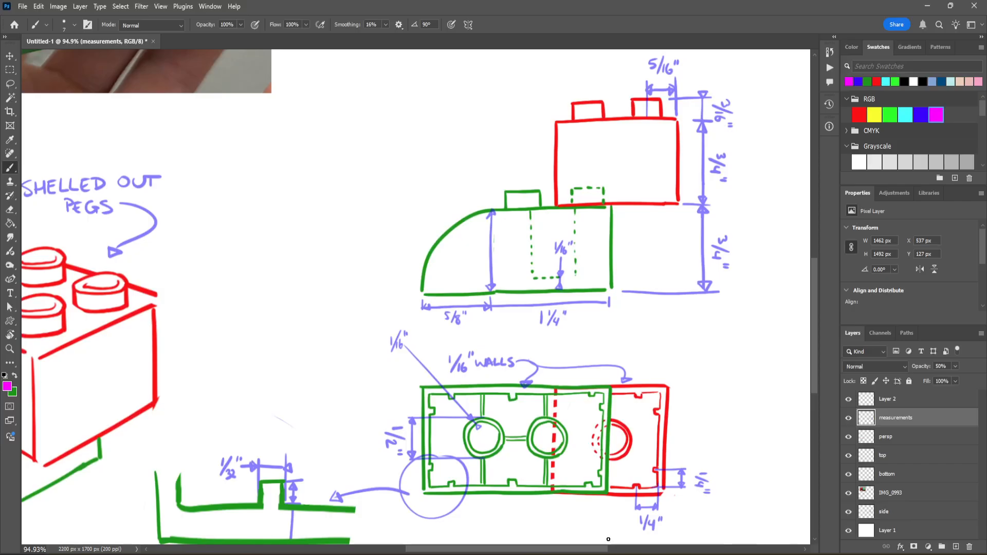
pyautogui.scroll(-3, 453, 508)
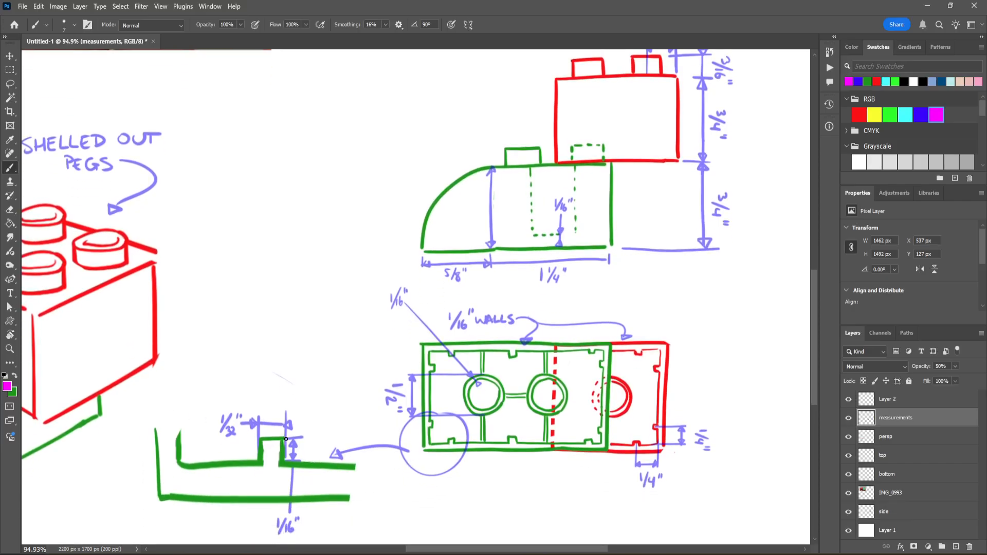
pyautogui.moveTo(660, 550)
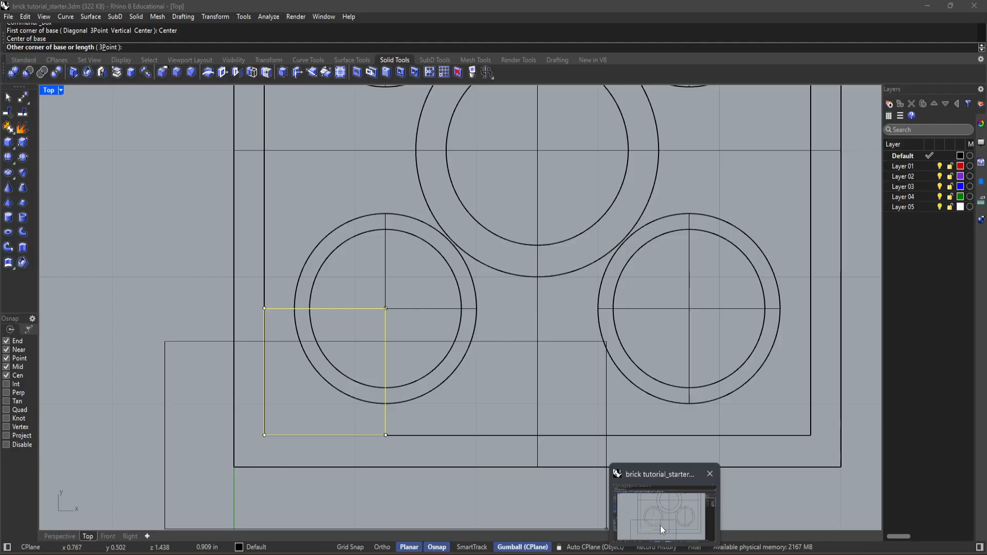
pyautogui.click(660, 525)
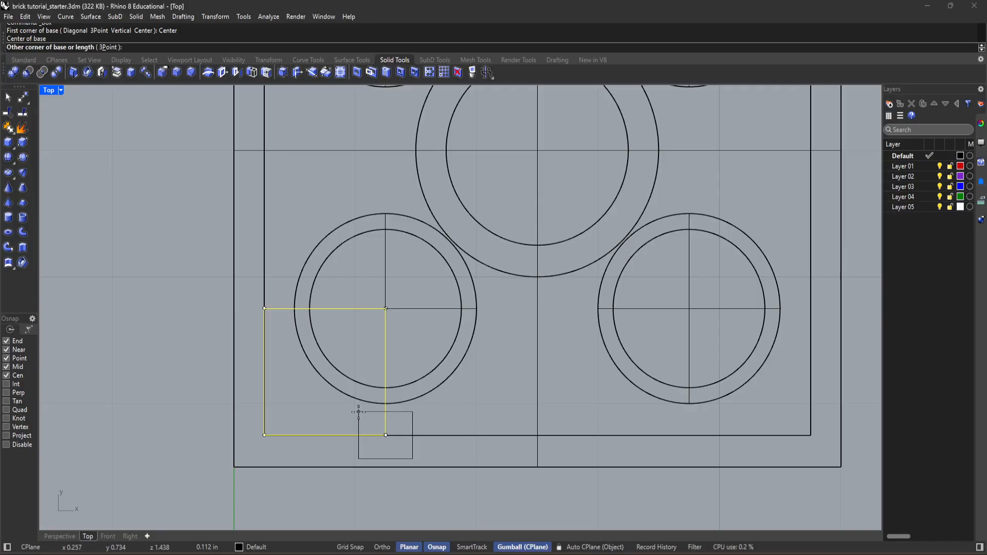
# Step: Set the box's base length to 1/32 inch in Rhino, rechecking the rib detail in the Photoshop sketch
pyautogui.write('1')
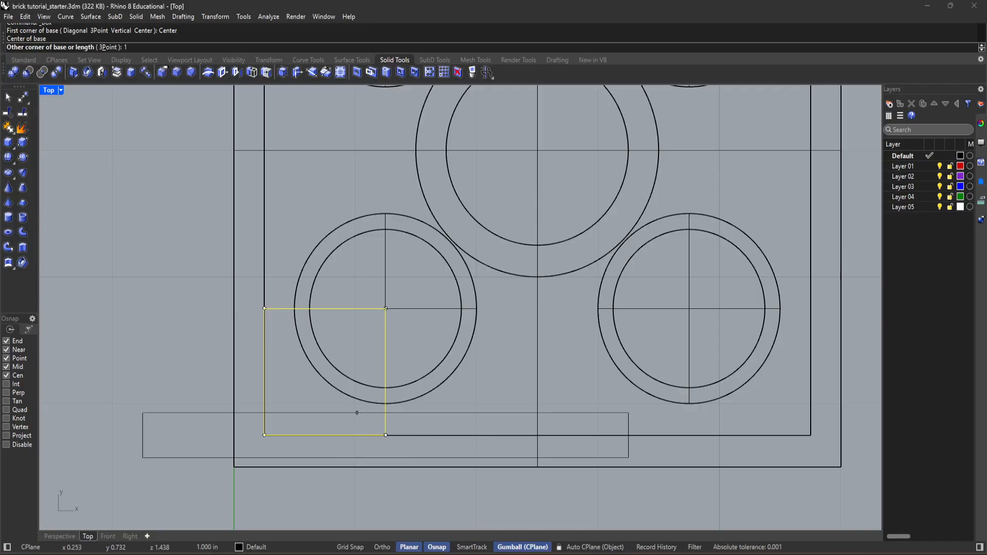
pyautogui.write('/32')
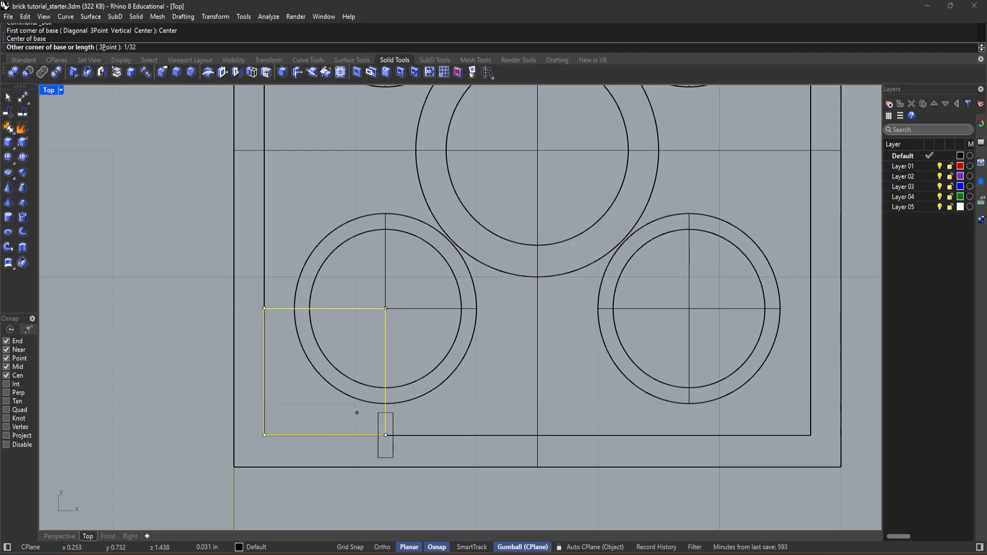
pyautogui.press('BackSpace')
pyautogui.press('BackSpace')
pyautogui.write('16')
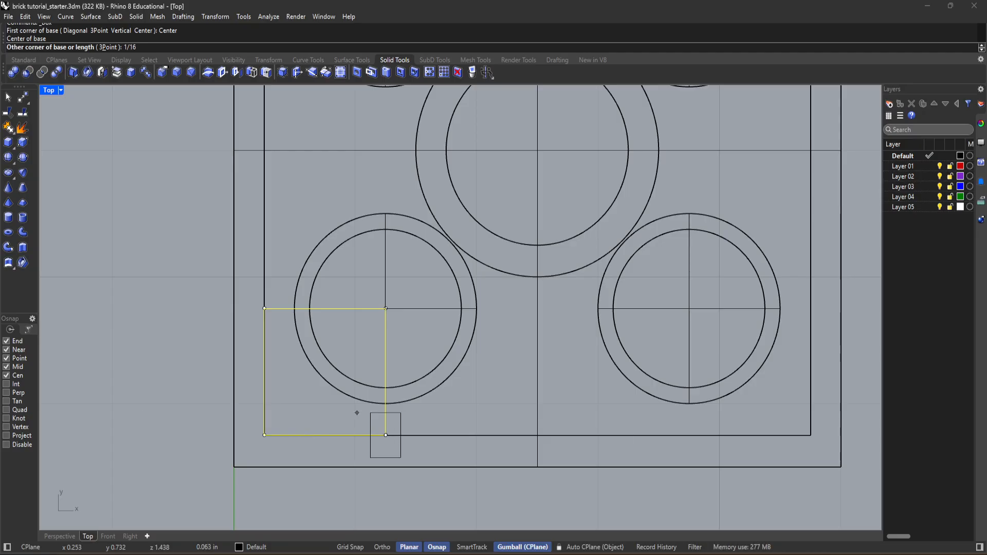
pyautogui.hotkey('alt', 'Tab')
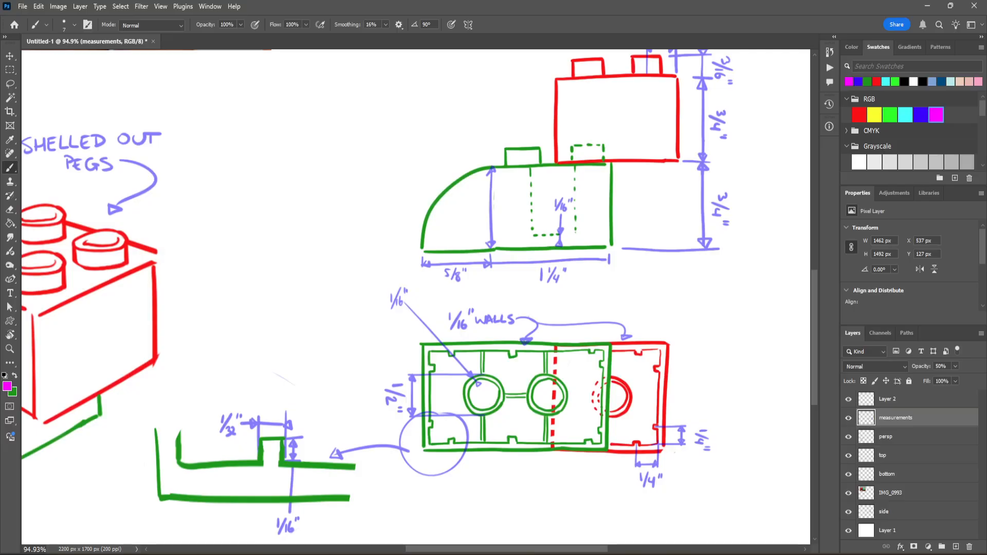
pyautogui.hotkey('alt', 'Tab')
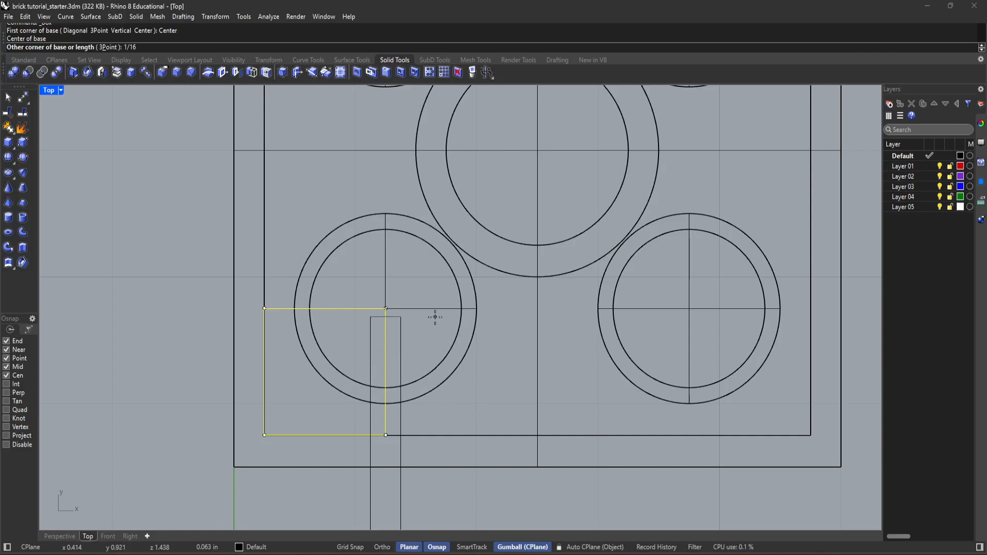
pyautogui.press('BackSpace')
pyautogui.press('BackSpace')
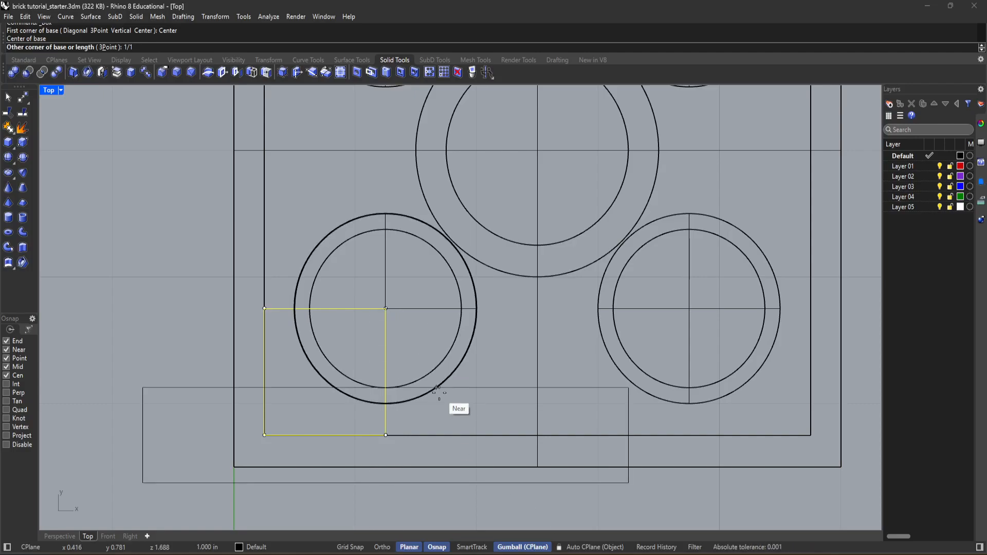
pyautogui.write('32')
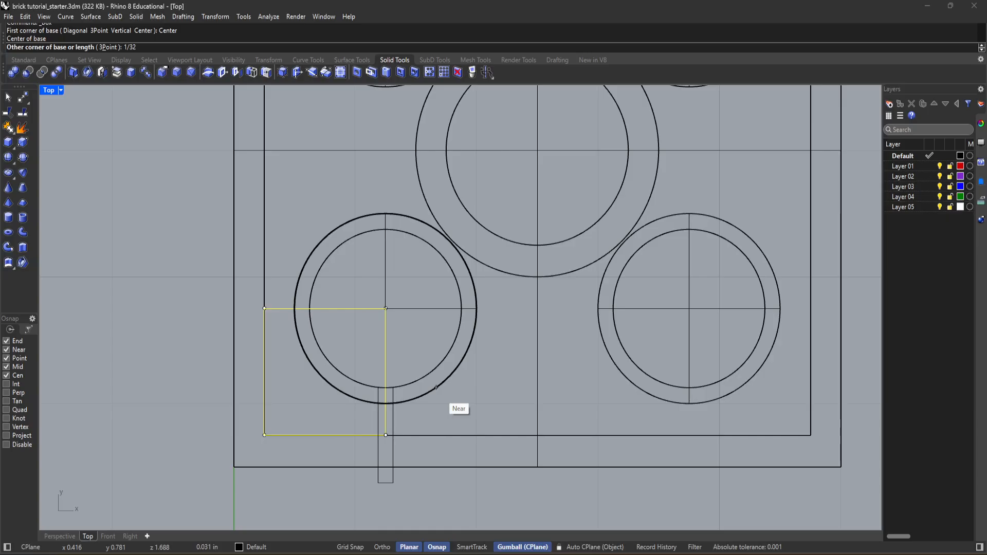
pyautogui.press('Return')
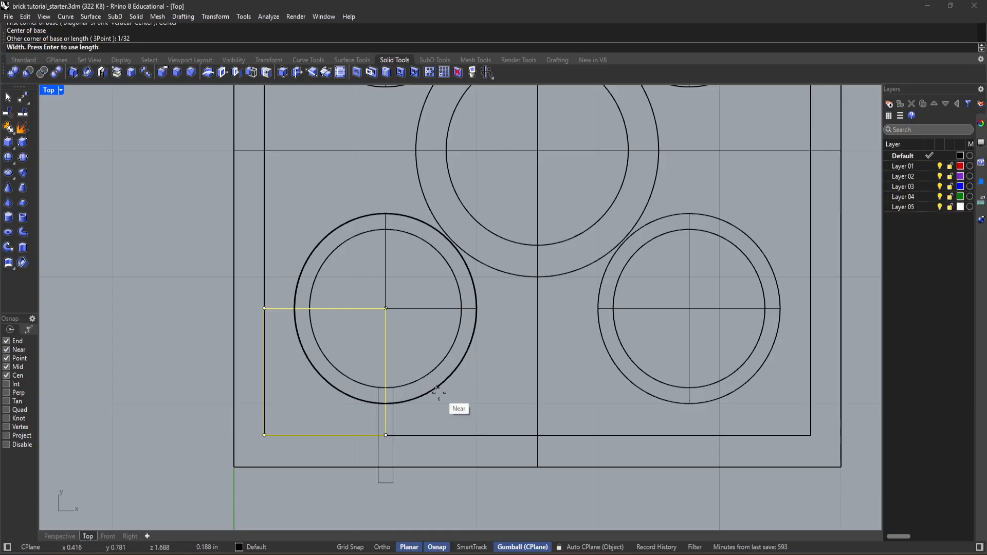
# Step: Set the box's width to 1/8 inch and extend its height to the brick's bottom edge, picked in the Right view
pyautogui.write('1/16')
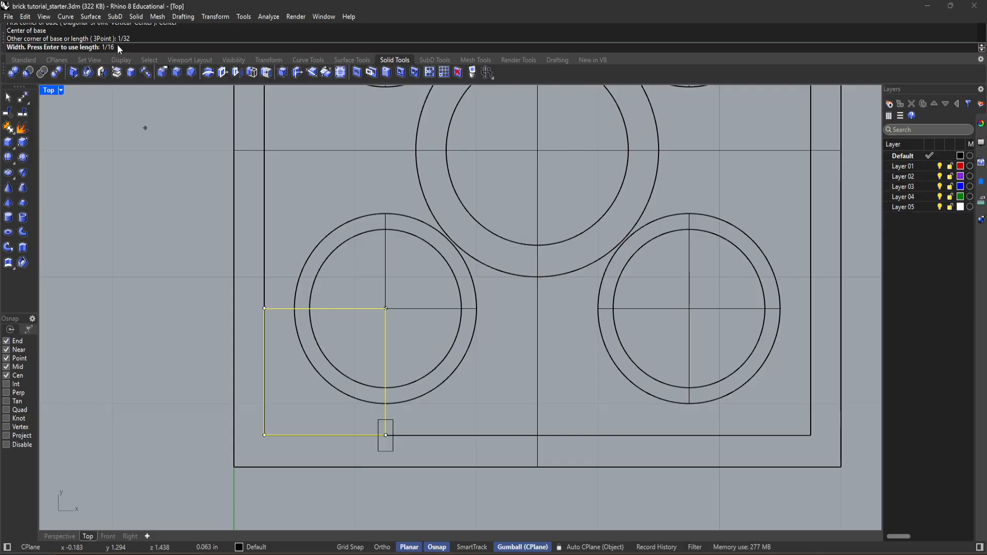
pyautogui.press('BackSpace')
pyautogui.press('BackSpace')
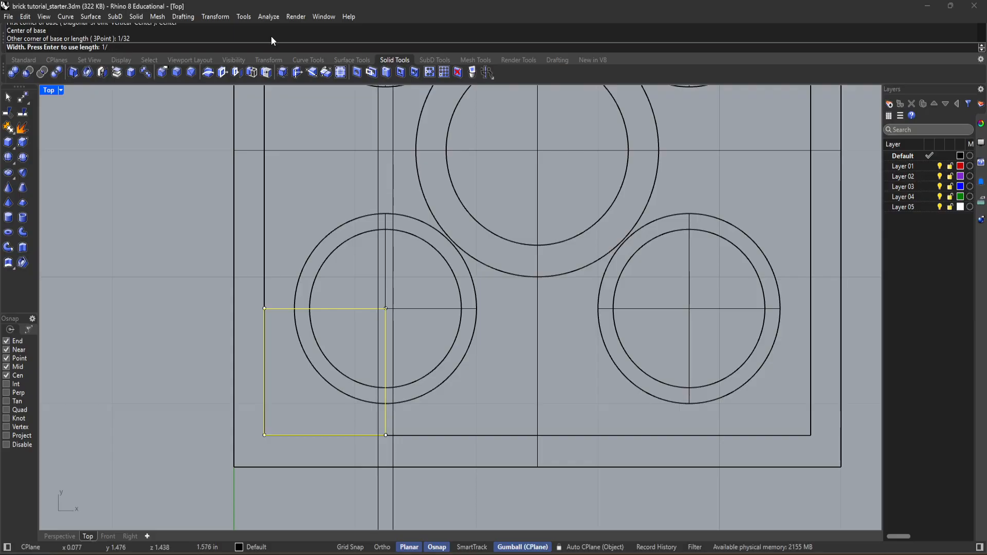
pyautogui.write('8')
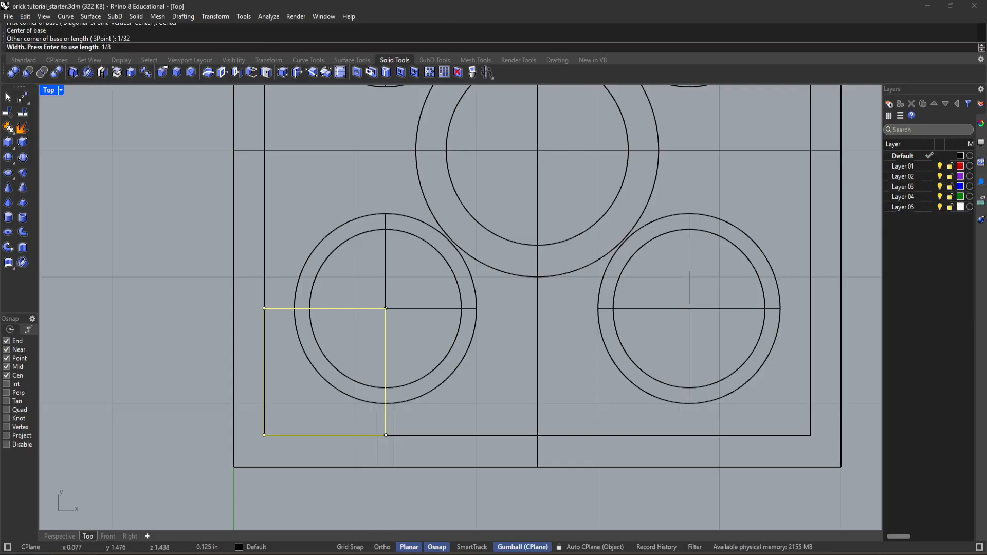
pyautogui.press('Return')
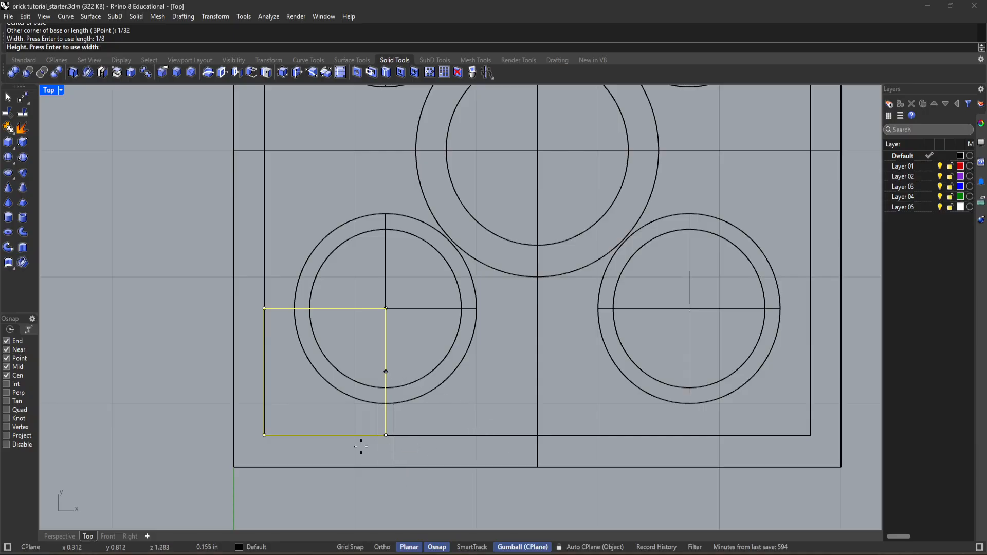
pyautogui.click(59, 536)
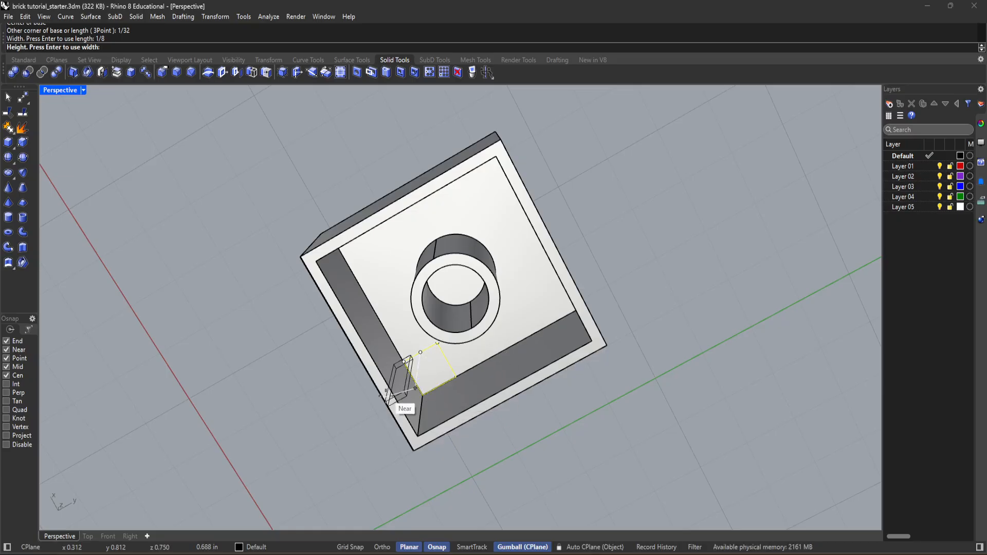
pyautogui.click(130, 536)
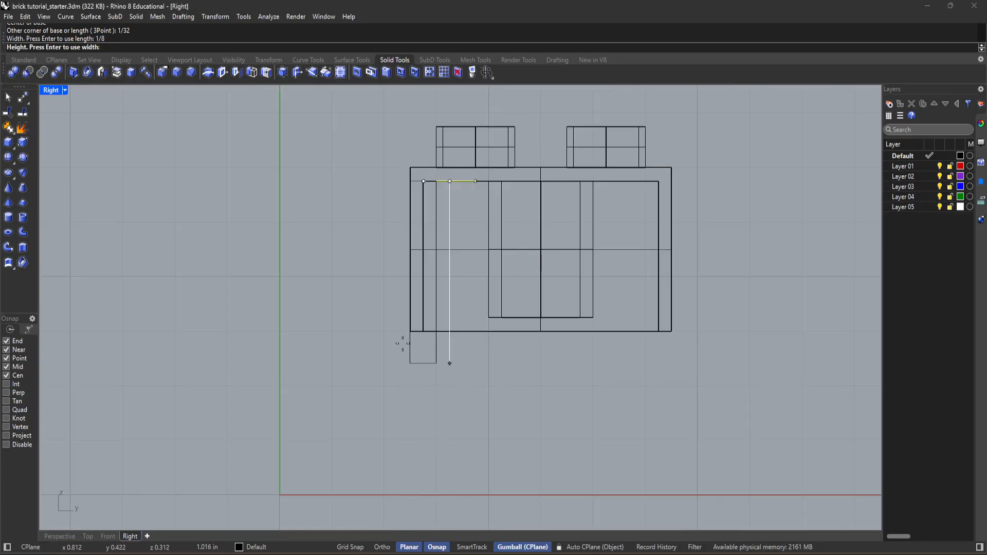
pyautogui.click(448, 331)
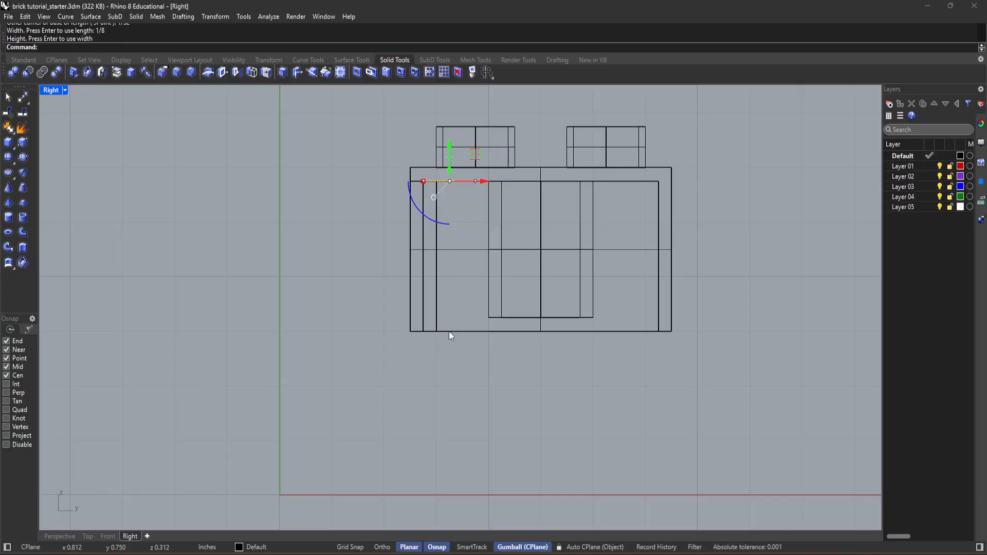
# Step: Inspect the new rib in Perspective from inside and outside the brick, checking how it intersects the wall
pyautogui.moveTo(478, 369); pyautogui.dragTo(434, 366, button='right')
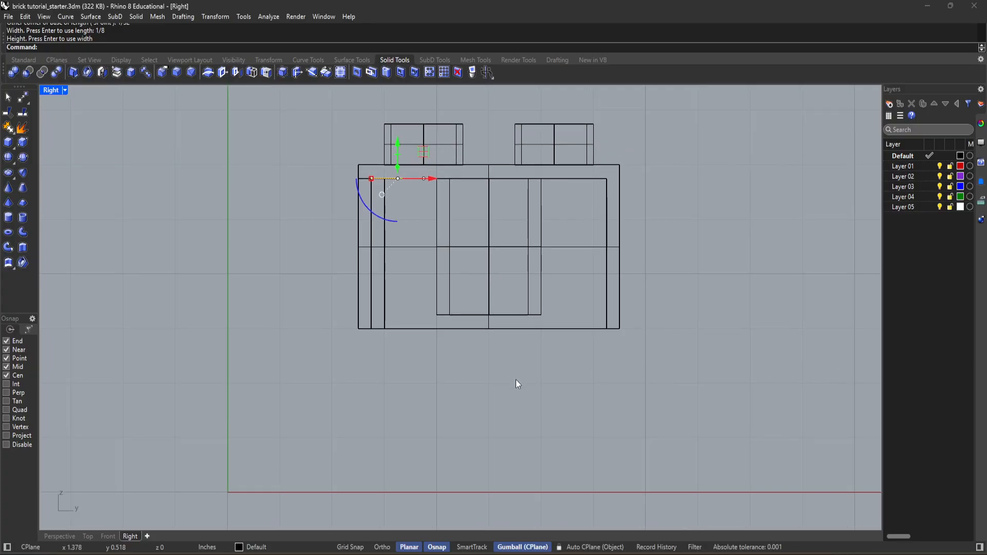
pyautogui.click(60, 536)
pyautogui.moveTo(352, 450); pyautogui.dragTo(420, 419, button='right')
pyautogui.scroll(5, 374, 340)
pyautogui.scroll(-4, 374, 344)
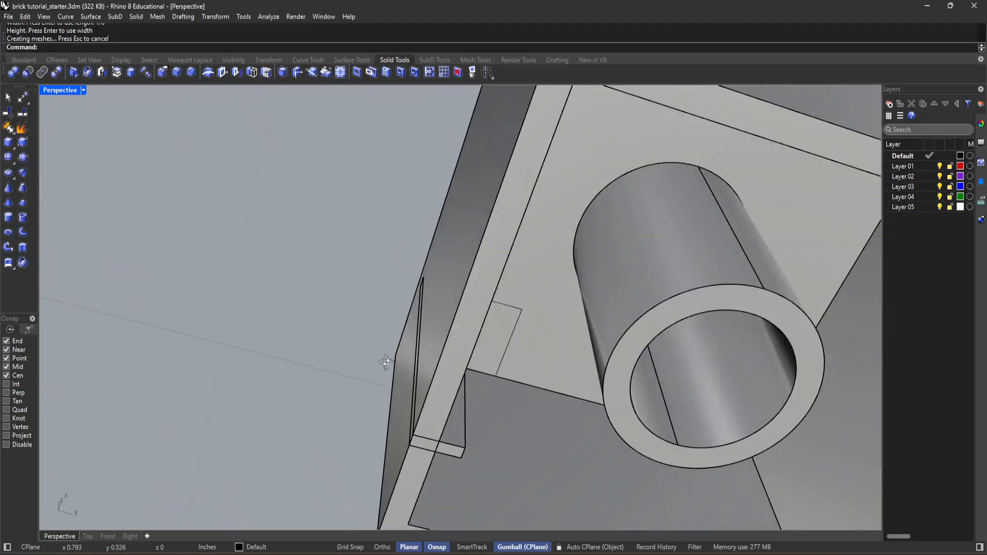
pyautogui.moveTo(334, 332); pyautogui.dragTo(412, 375, button='right')
pyautogui.click(440, 438)
pyautogui.click(219, 367)
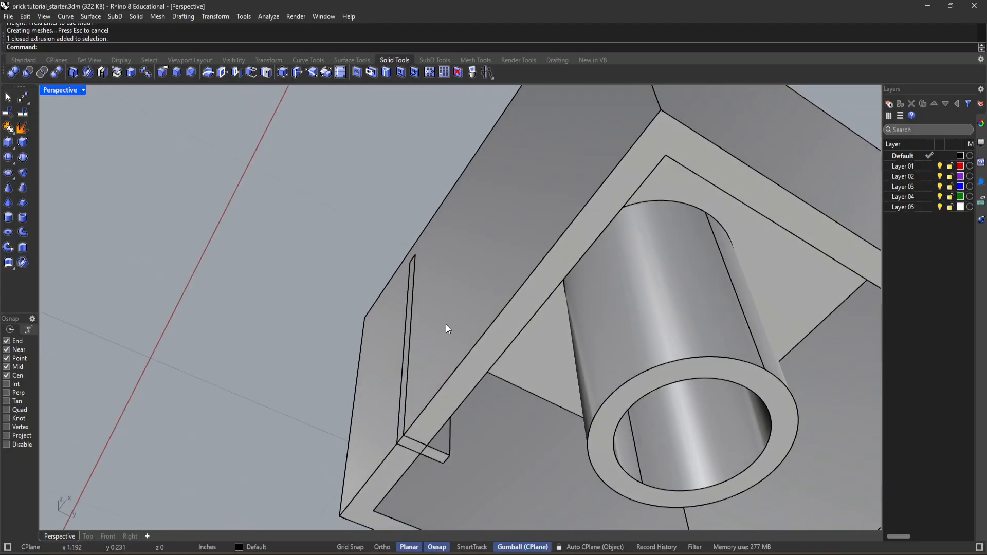
pyautogui.moveTo(236, 359); pyautogui.dragTo(411, 387, button='right')
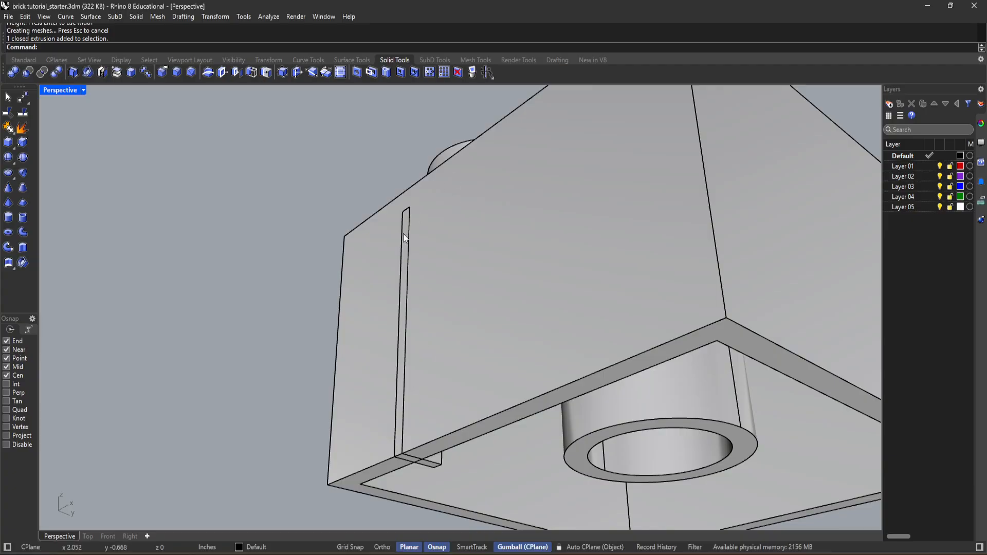
pyautogui.moveTo(467, 374); pyautogui.dragTo(544, 337, button='right')
pyautogui.click(520, 303)
pyautogui.click(721, 314)
pyautogui.moveTo(721, 313); pyautogui.dragTo(541, 285, button='right')
pyautogui.click(423, 258)
pyautogui.moveTo(656, 294); pyautogui.dragTo(732, 302, button='right')
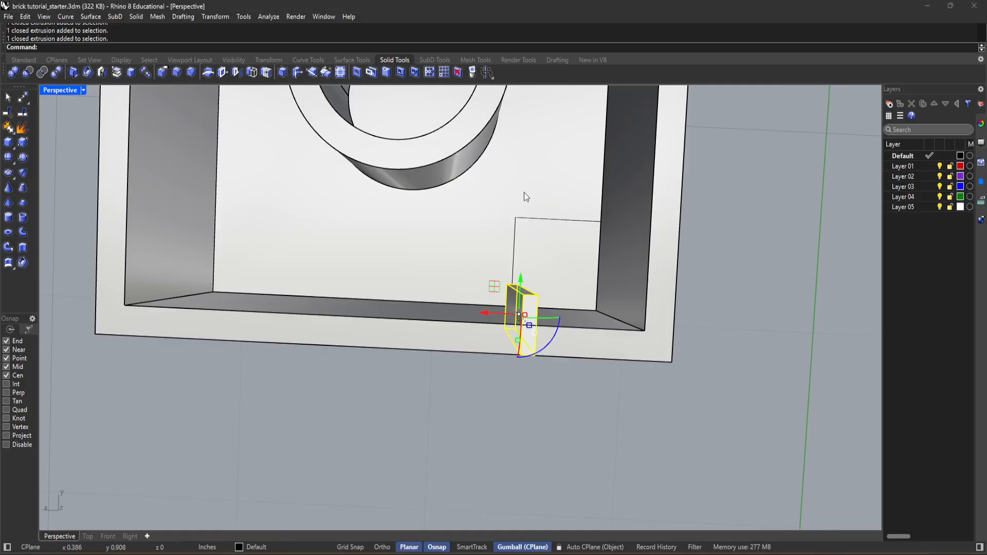
# Step: Examine the rib's overlap with the wall's full thickness and its outer face, selecting the rib to see its extent
pyautogui.click(625, 394)
pyautogui.moveTo(625, 394); pyautogui.dragTo(641, 382, button='right')
pyautogui.moveTo(621, 352); pyautogui.dragTo(714, 409, button='right')
pyautogui.moveTo(472, 405); pyautogui.dragTo(458, 378, button='right')
pyautogui.click(466, 377)
pyautogui.press('Escape')
pyautogui.click(460, 353)
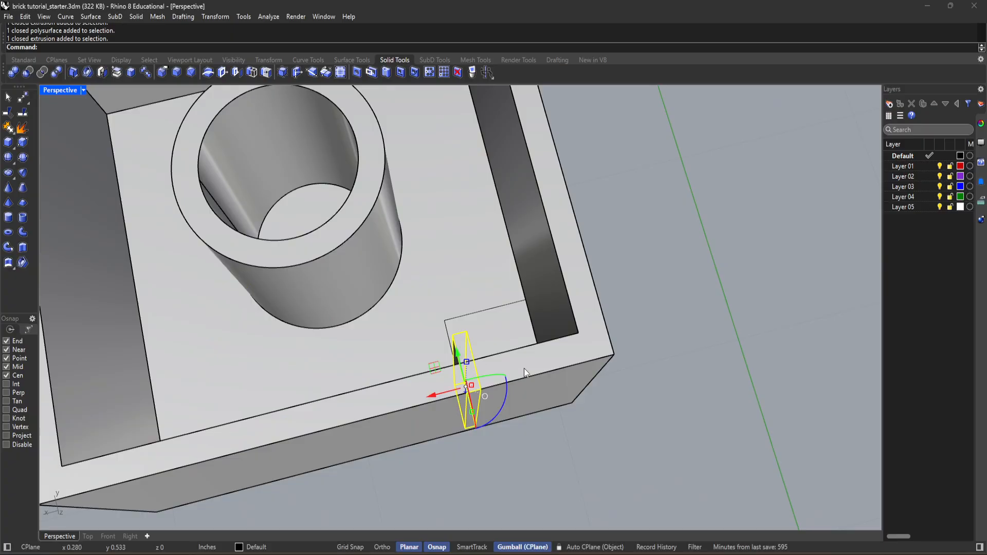
pyautogui.click(582, 417)
pyautogui.moveTo(582, 417); pyautogui.dragTo(547, 404, button='right')
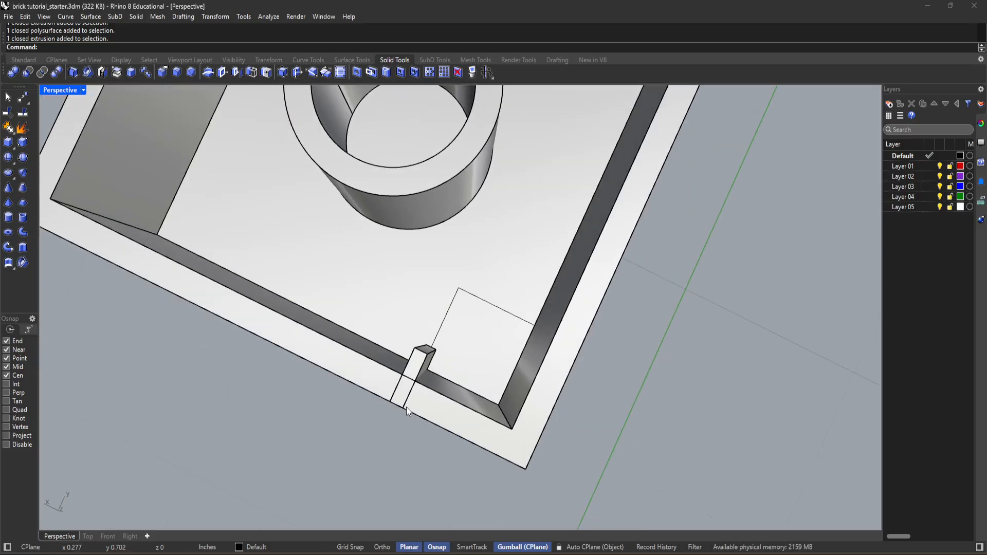
pyautogui.moveTo(543, 420); pyautogui.dragTo(502, 392, button='right')
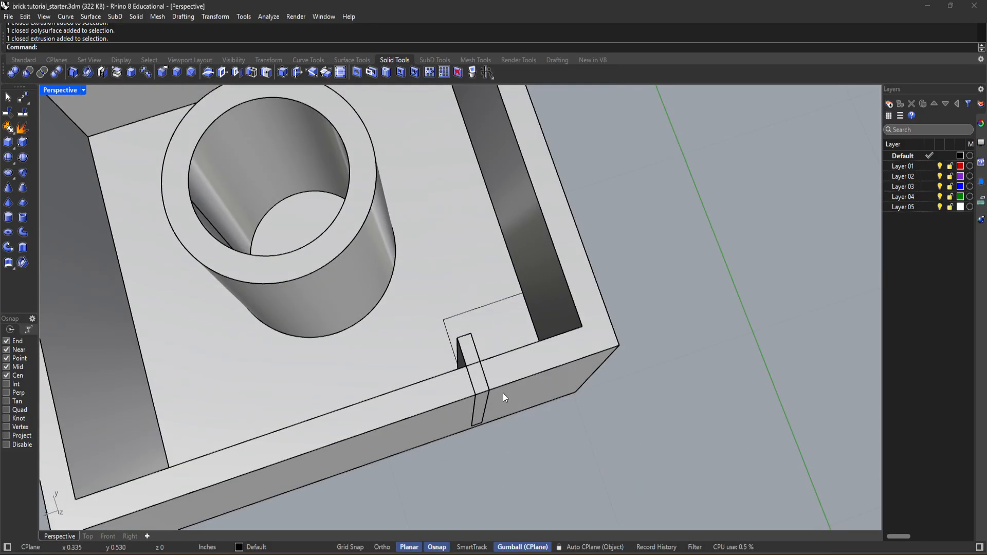
# Step: Try a Boolean union of the rib with the brick body, and undo it
pyautogui.click(474, 379)
pyautogui.click(520, 414)
pyautogui.keyDown('shift'); pyautogui.click(563, 358); pyautogui.keyUp('shift')
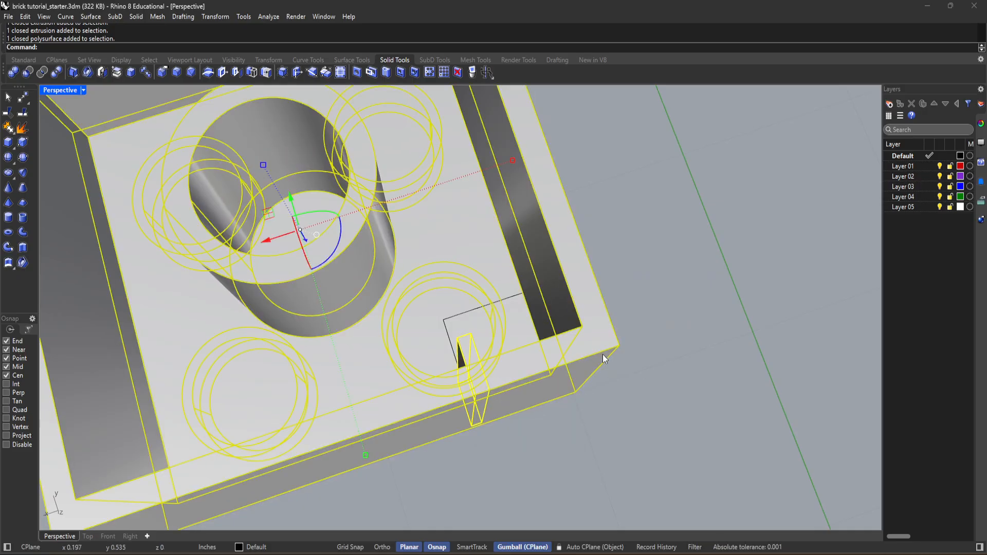
pyautogui.click(13, 72)
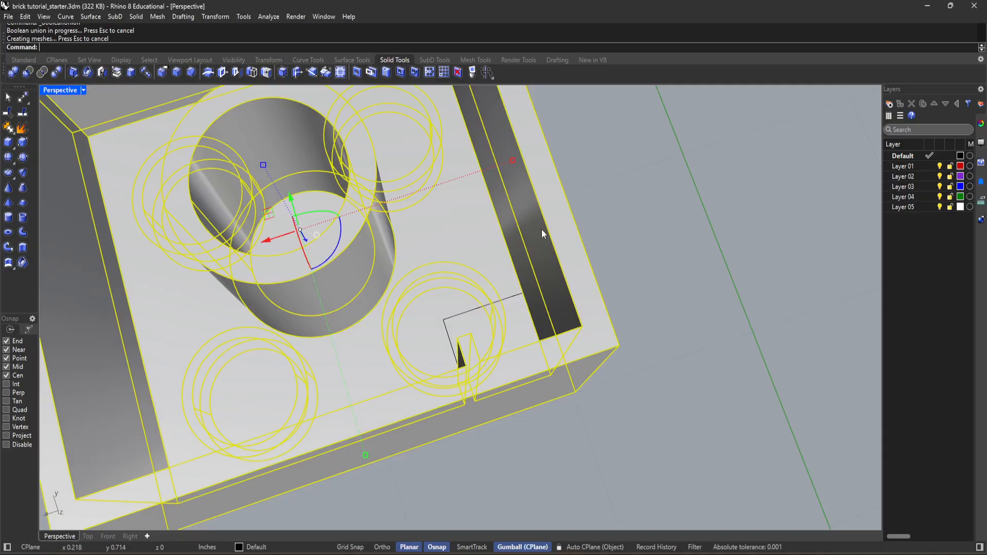
pyautogui.moveTo(486, 408)
pyautogui.mouseDown(button='right')
pyautogui.moveTo(465, 412)
pyautogui.moveTo(504, 431)
pyautogui.moveTo(495, 408)
pyautogui.mouseUp(button='right')
pyautogui.hotkey('ctrl', 'z')
# Step: Start a Trim inside the underside corner with the brick body as the cutting object
pyautogui.click(643, 397)
pyautogui.moveTo(462, 328); pyautogui.dragTo(432, 329, button='right')
pyautogui.moveTo(360, 369); pyautogui.dragTo(399, 366, button='right')
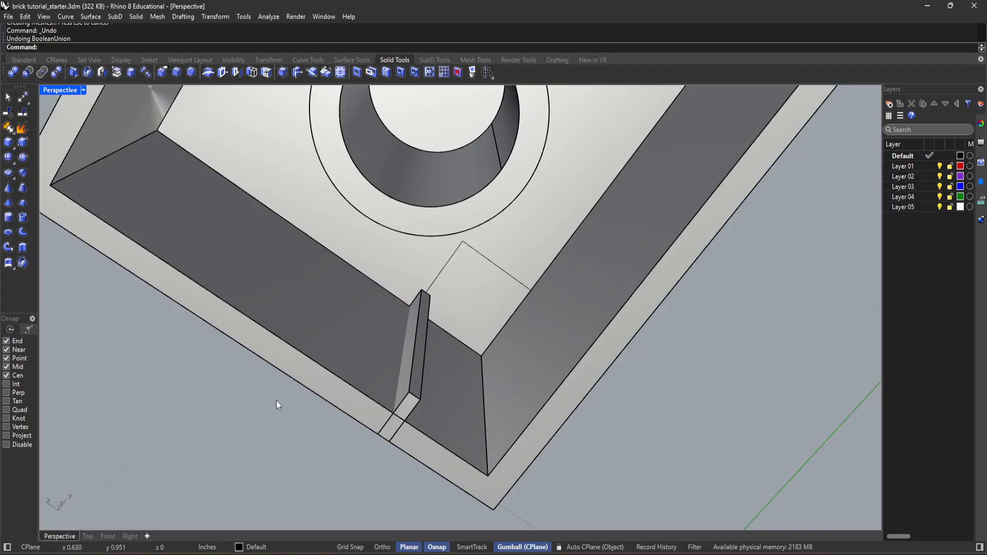
pyautogui.write('trim')
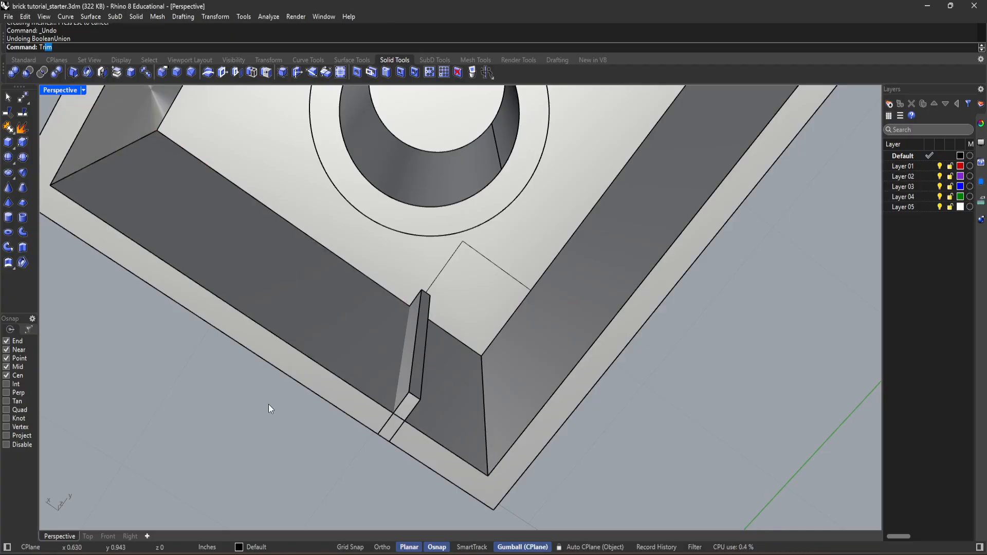
pyautogui.press('Return')
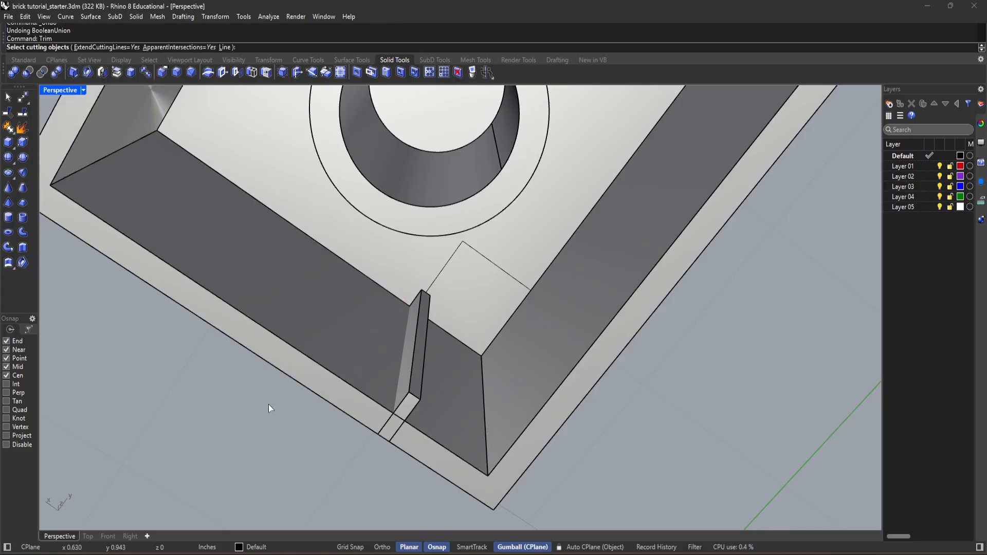
pyautogui.click(289, 260)
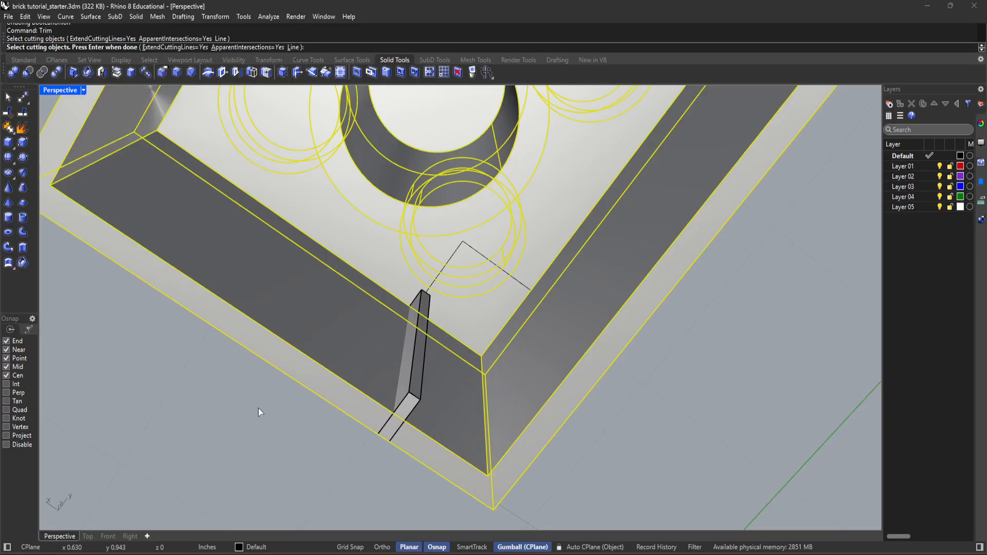
pyautogui.press('Return')
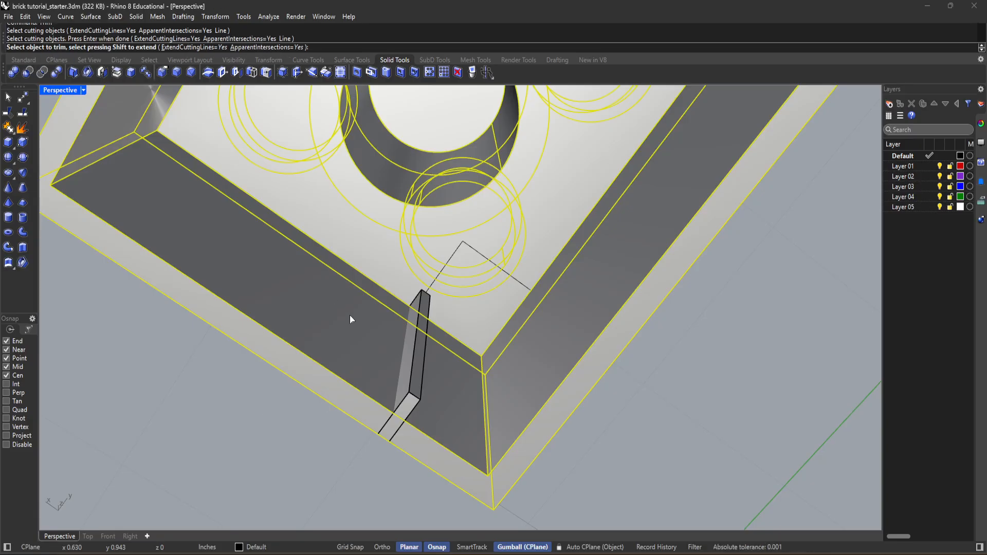
# Step: Try trimming the rib's pieces where it crosses the brick wall, and undo these trims
pyautogui.click(389, 427)
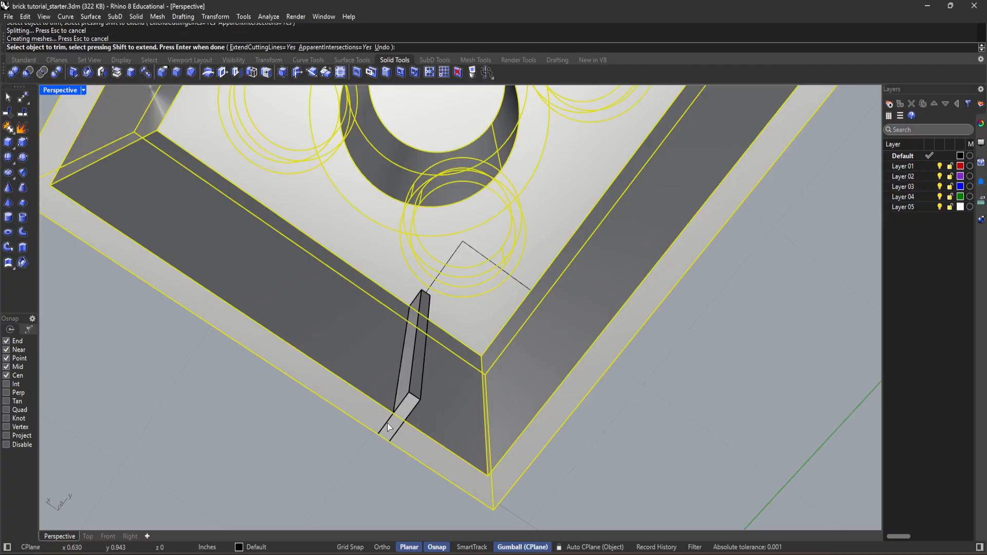
pyautogui.click(393, 433)
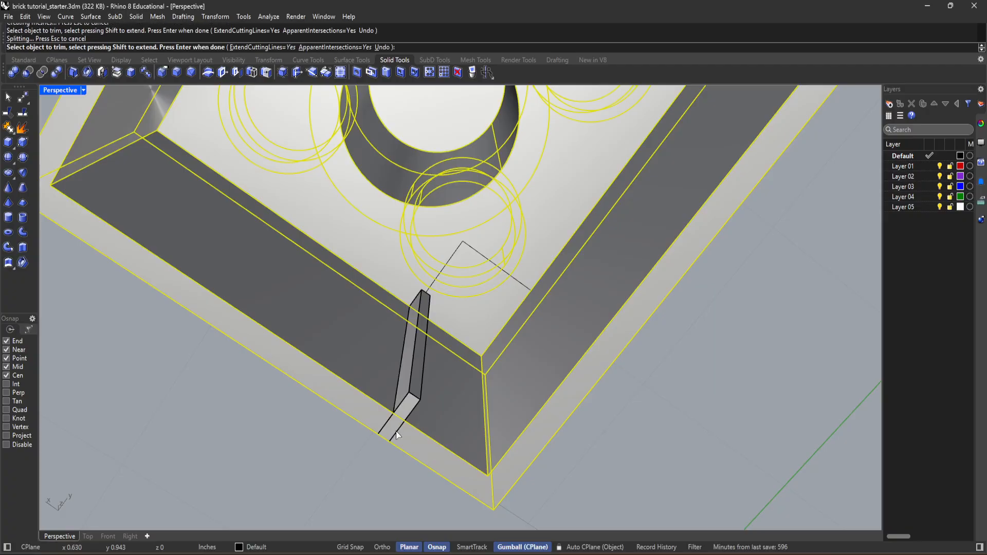
pyautogui.moveTo(395, 430); pyautogui.dragTo(403, 247, button='right')
pyautogui.click(412, 266)
pyautogui.moveTo(418, 287); pyautogui.dragTo(428, 383, button='right')
pyautogui.hotkey('ctrl', 'z')
pyautogui.hotkey('ctrl', 'z')
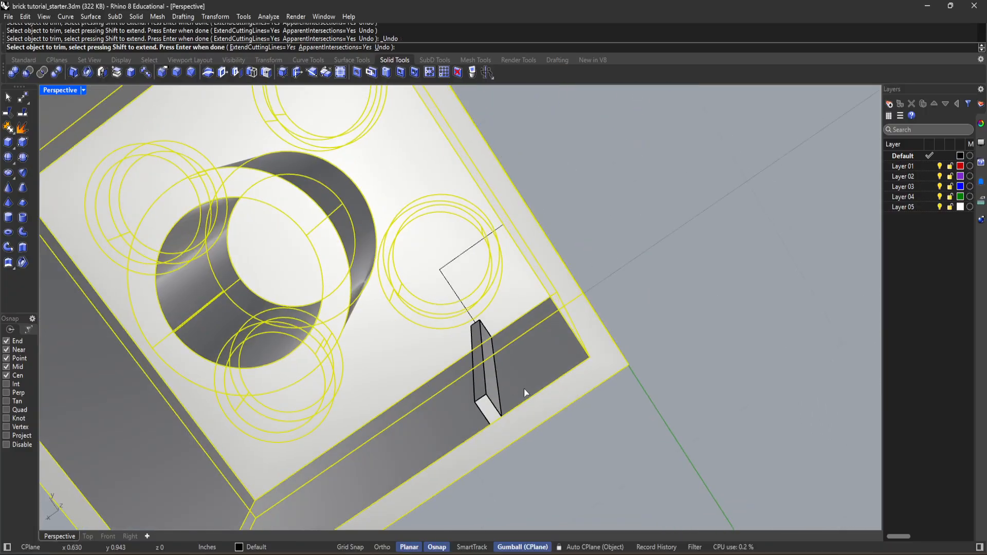
pyautogui.hotkey('ctrl', 'z')
# Step: Trim off the rib's portion embedded in the brick wall, keeping only the part inside the hollow
pyautogui.moveTo(580, 399); pyautogui.dragTo(445, 327, button='right')
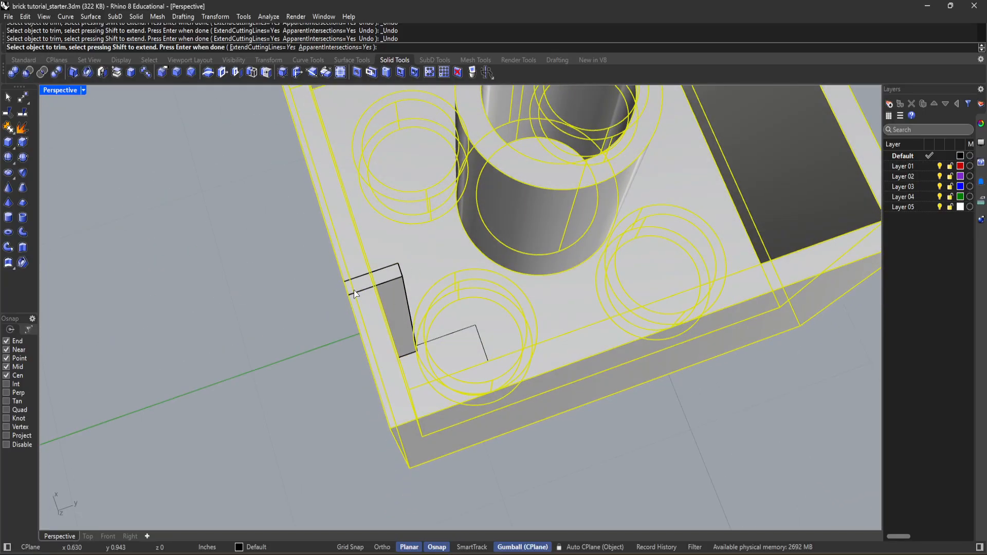
pyautogui.click(393, 297)
pyautogui.moveTo(393, 298)
pyautogui.mouseDown(button='right')
pyautogui.moveTo(427, 326)
pyautogui.moveTo(421, 354)
pyautogui.mouseUp(button='right')
pyautogui.hotkey('ctrl', 'z')
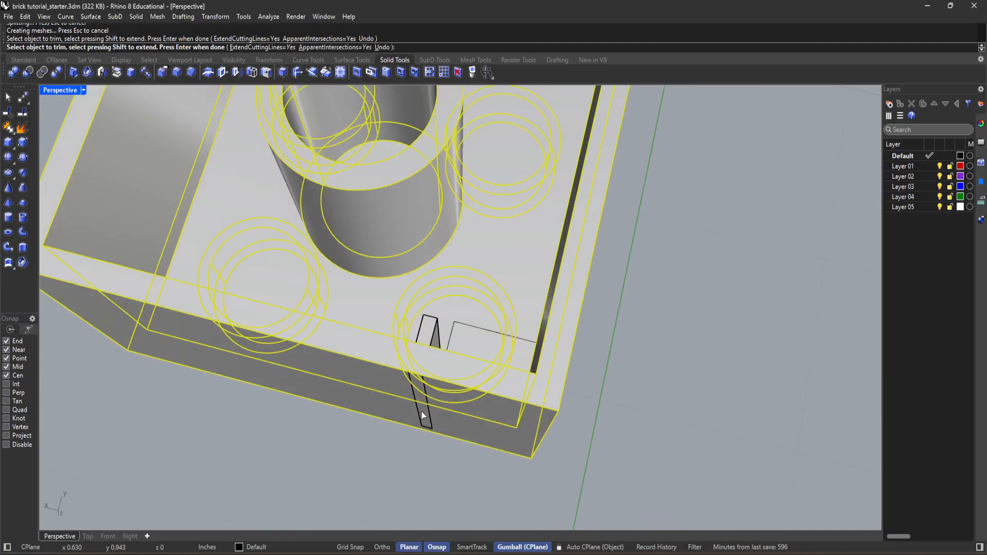
pyautogui.moveTo(423, 414); pyautogui.dragTo(569, 295, button='right')
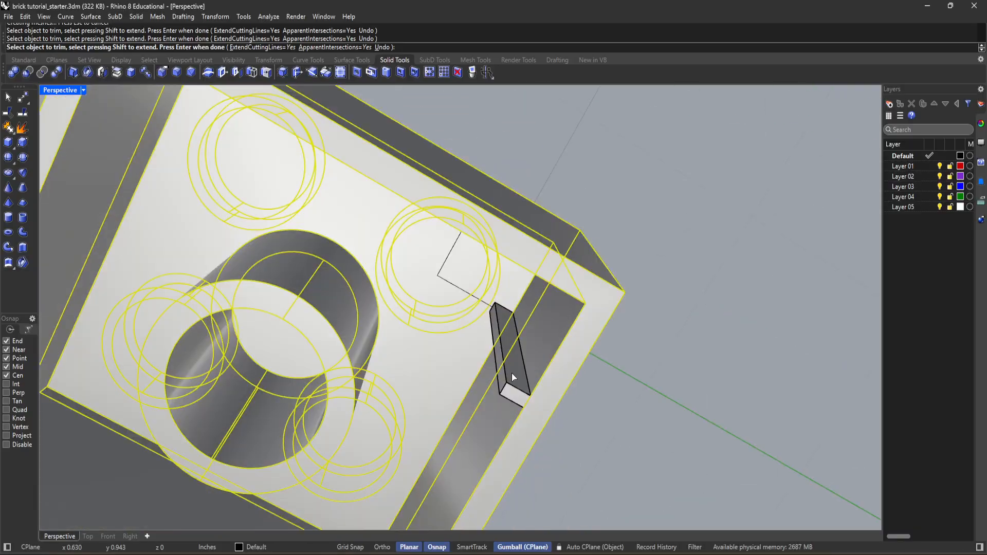
pyautogui.press('Return')
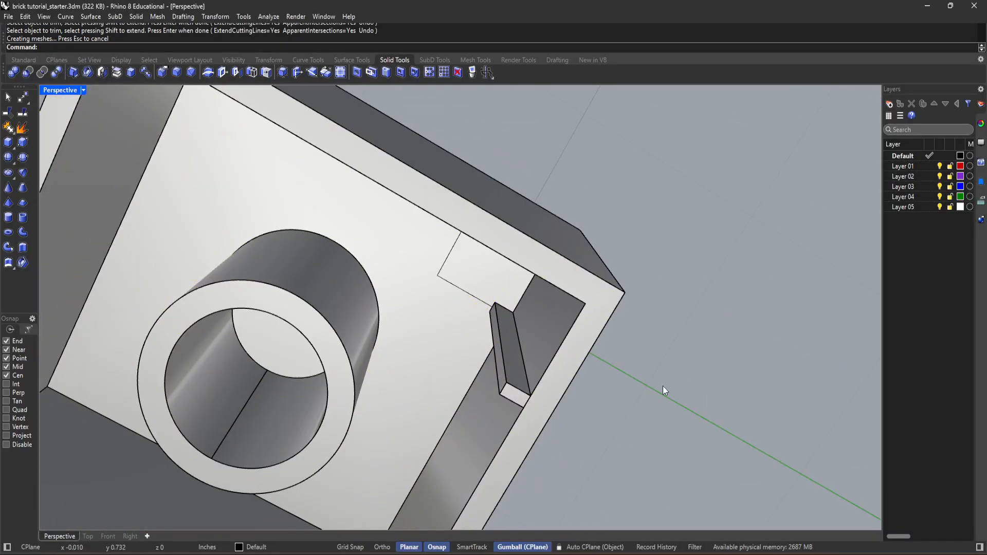
# Step: Move the trimmed rib away from the wall to inspect its open side, and undo the move
pyautogui.click(511, 378)
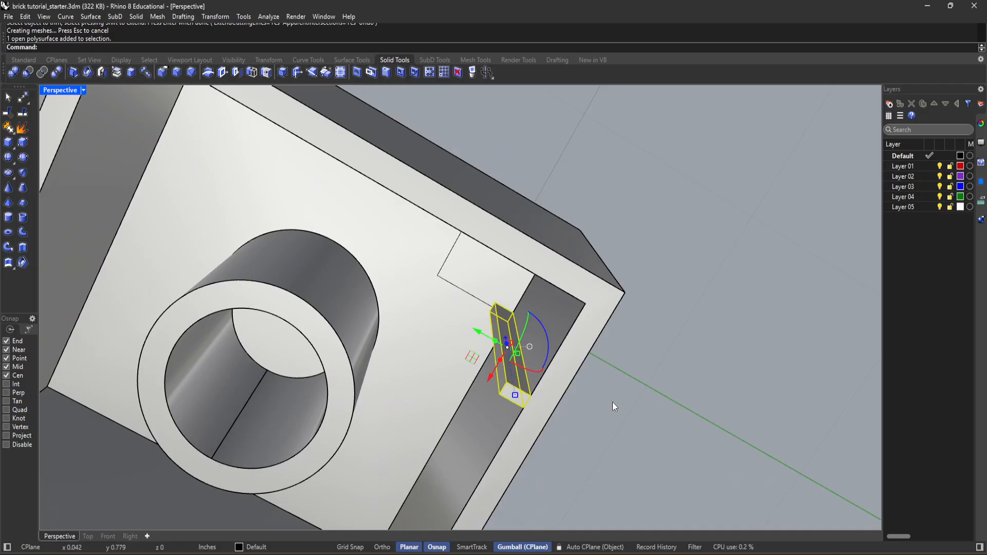
pyautogui.moveTo(483, 337); pyautogui.dragTo(408, 333)
pyautogui.click(690, 369)
pyautogui.moveTo(689, 369); pyautogui.dragTo(493, 354, button='right')
pyautogui.click(471, 308)
pyautogui.click(466, 168)
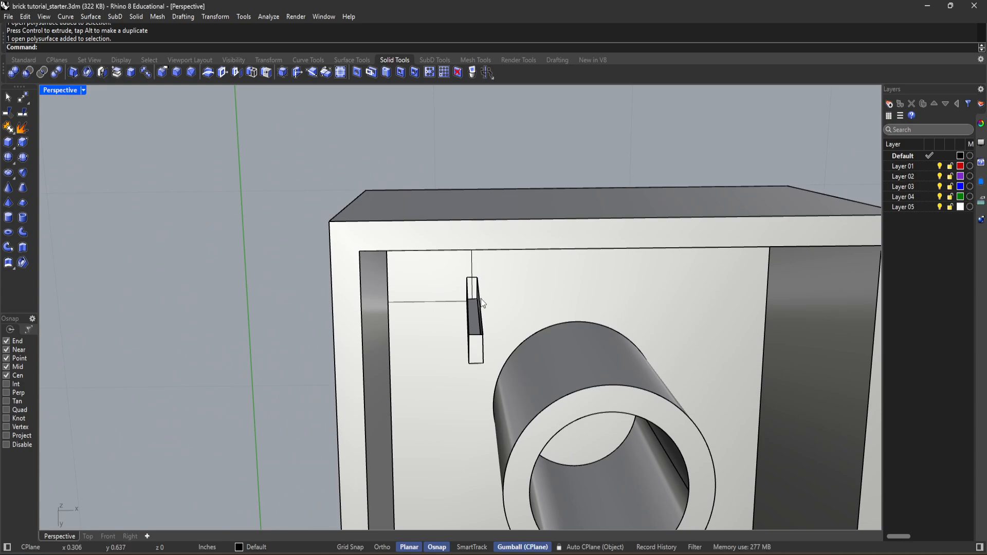
pyautogui.hotkey('ctrl', 'z')
# Step: Cap the open wall-facing side of the trimmed rib to close it into a solid, and check the rib
pyautogui.click(516, 146)
pyautogui.click(482, 267)
pyautogui.write('cap')
pyautogui.press('Return')
pyautogui.press('Escape')
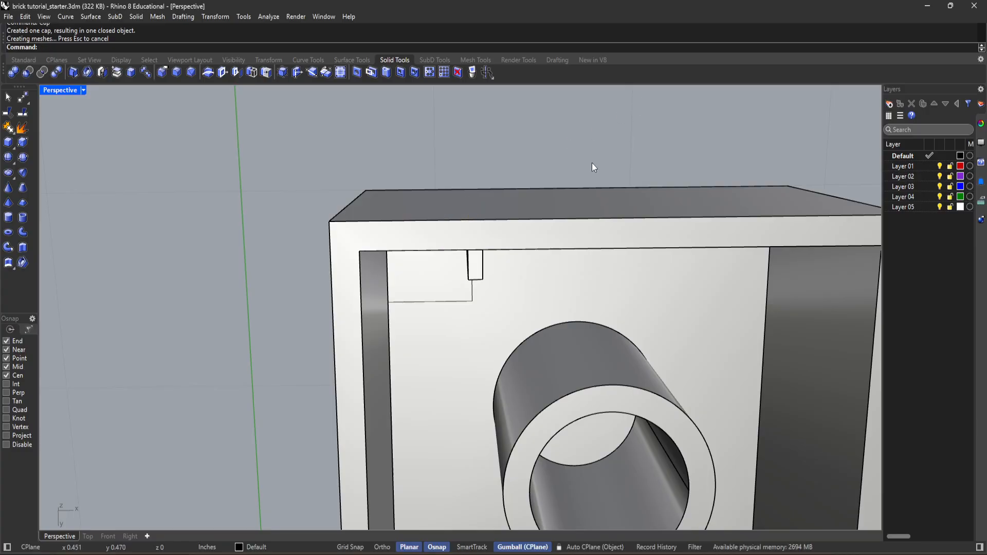
pyautogui.click(477, 270)
pyautogui.press('Escape')
pyautogui.moveTo(421, 163); pyautogui.dragTo(806, 272, button='right')
pyautogui.click(451, 214)
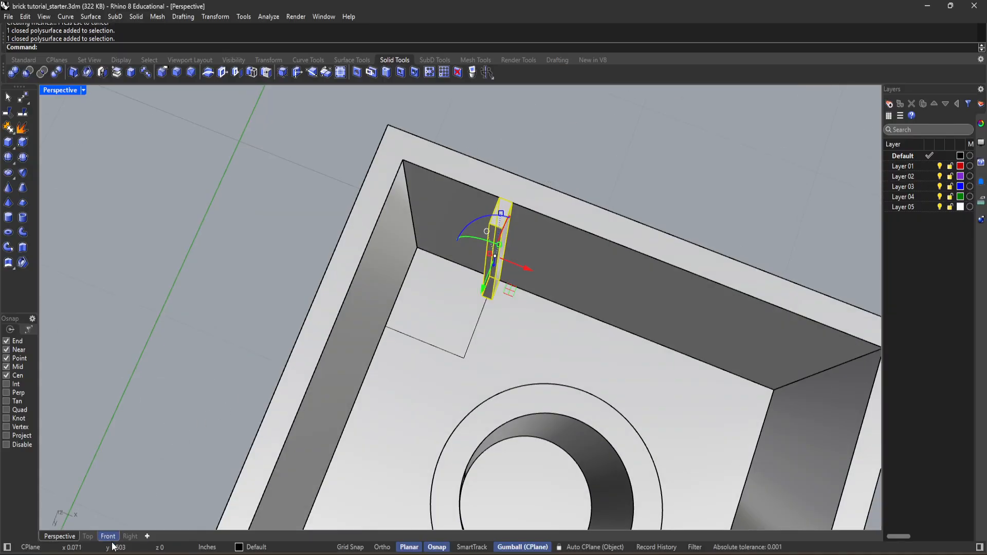
# Step: Compare the rib's location in the Top view with the rib layout on the Photoshop sketch, and return to Rhino
pyautogui.click(88, 536)
pyautogui.scroll(-8, 506, 388)
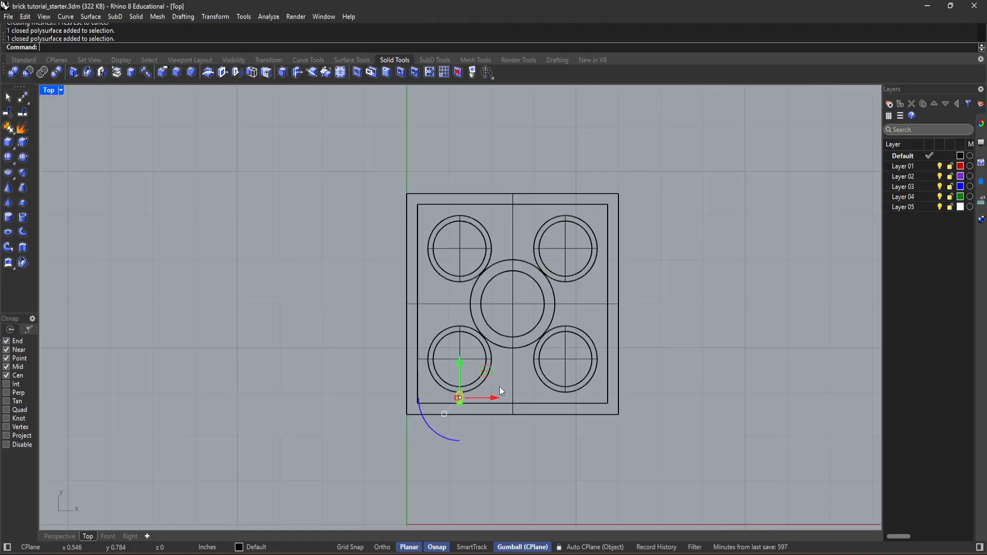
pyautogui.press('Escape')
pyautogui.scroll(4, 524, 386)
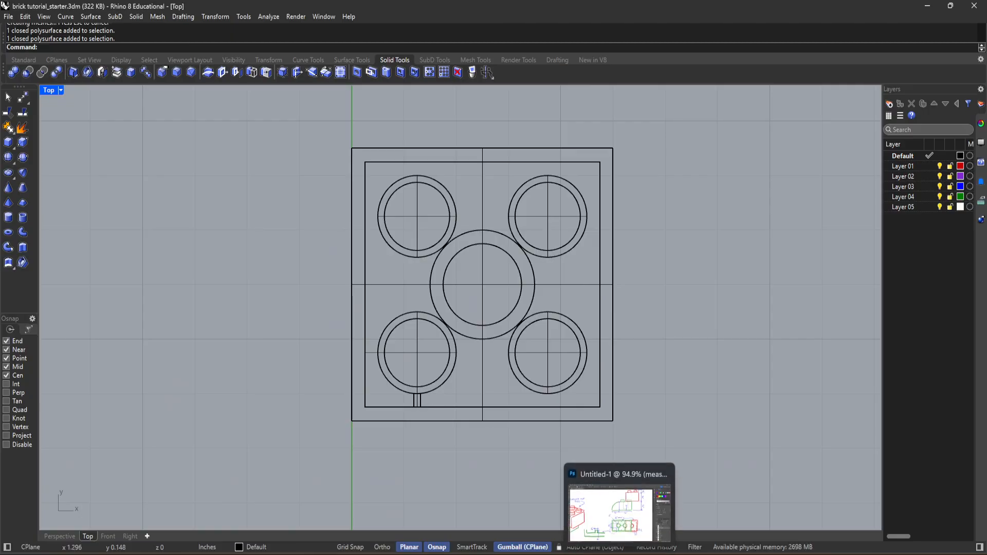
pyautogui.click(619, 554)
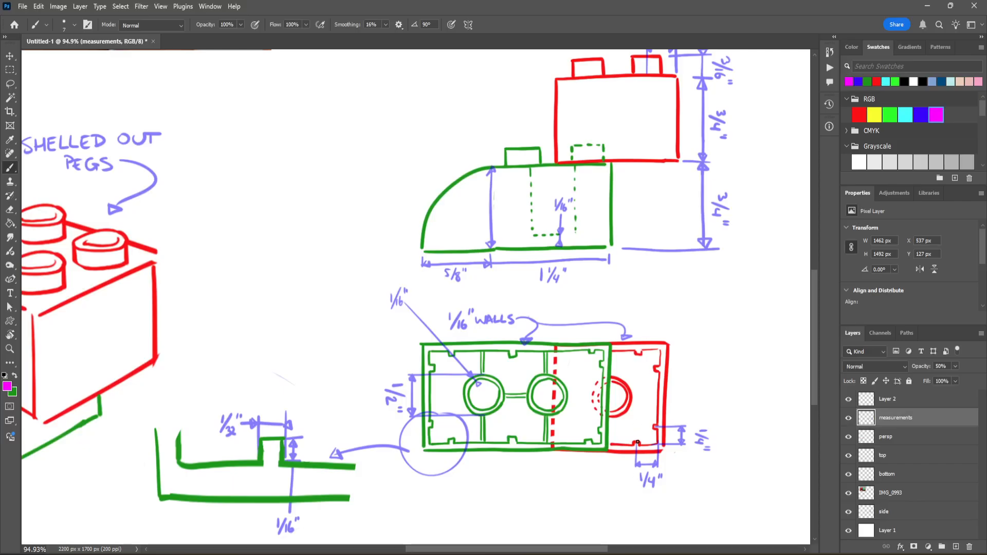
pyautogui.click(628, 554)
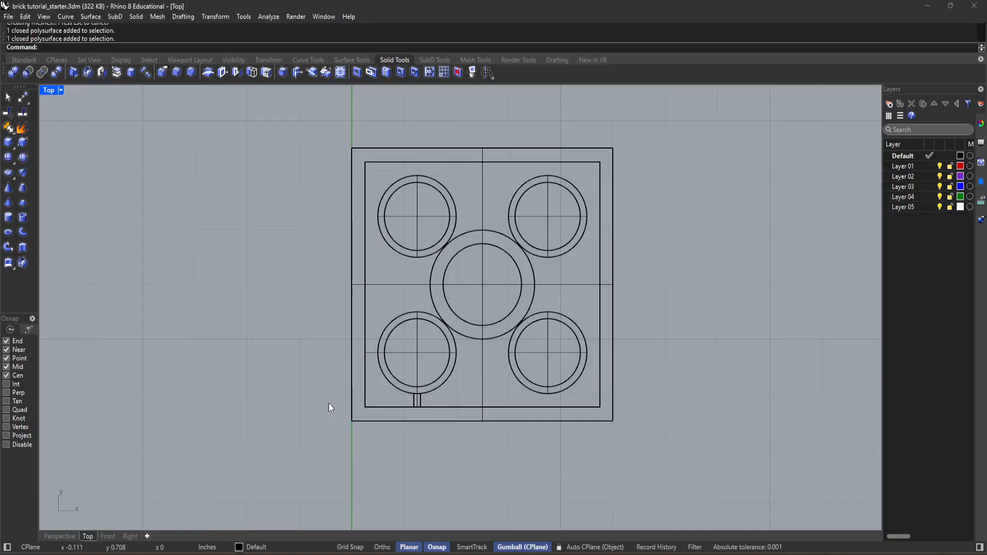
# Step: Mirror a copy of the rib to the opposite wall across the brick's horizontal centerline in the Top view
pyautogui.click(418, 401)
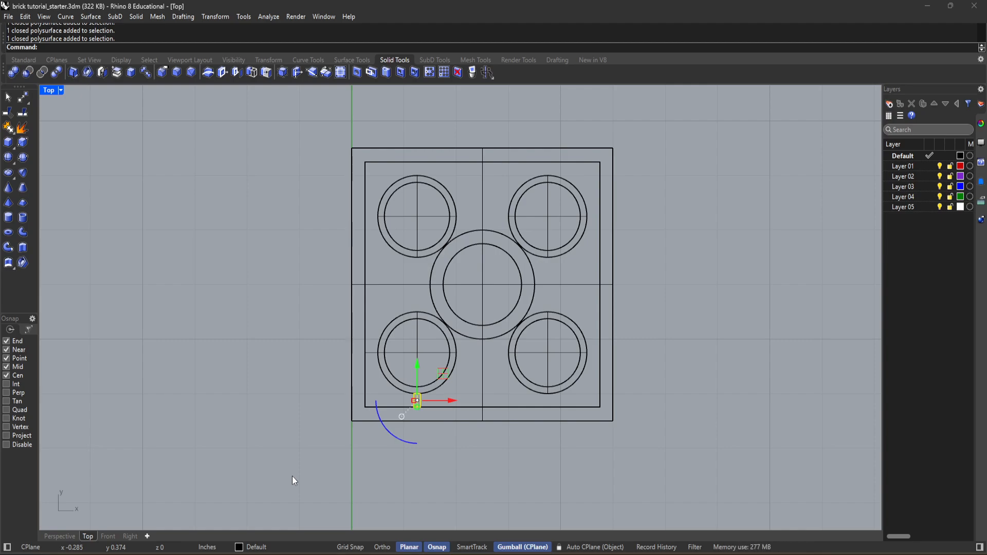
pyautogui.write('Mirror')
pyautogui.press('Return')
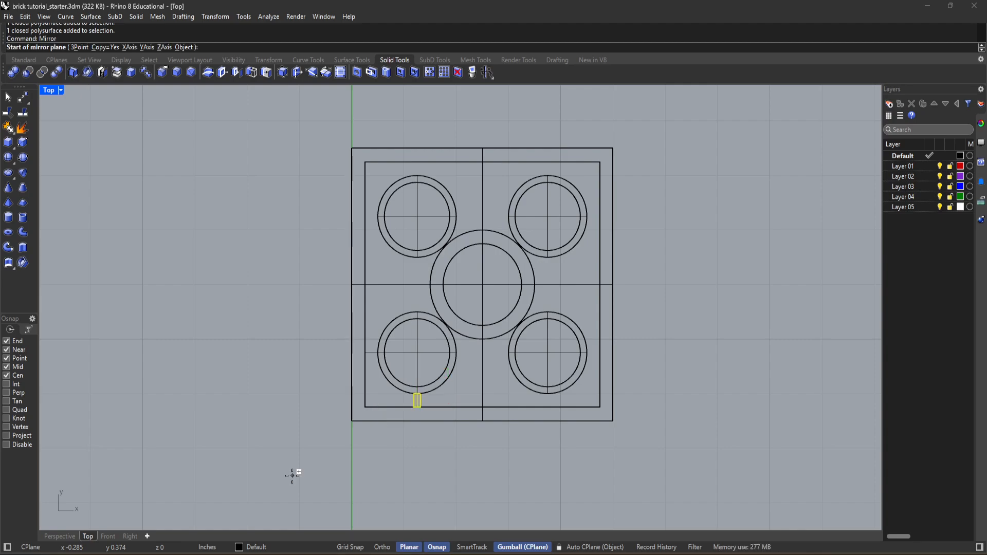
pyautogui.click(352, 284)
pyautogui.press('F8')
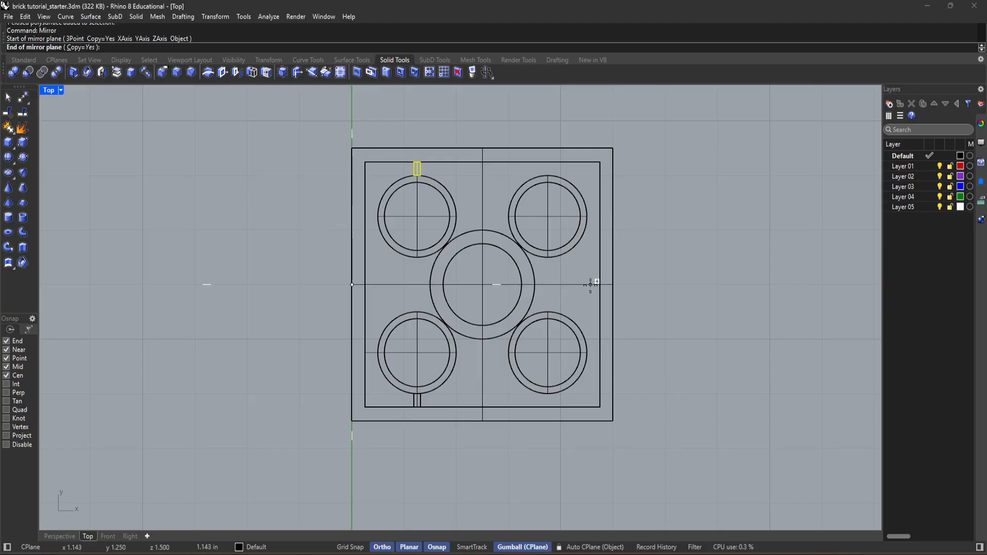
pyautogui.keyDown('shift'); pyautogui.click(555, 284); pyautogui.keyUp('shift')
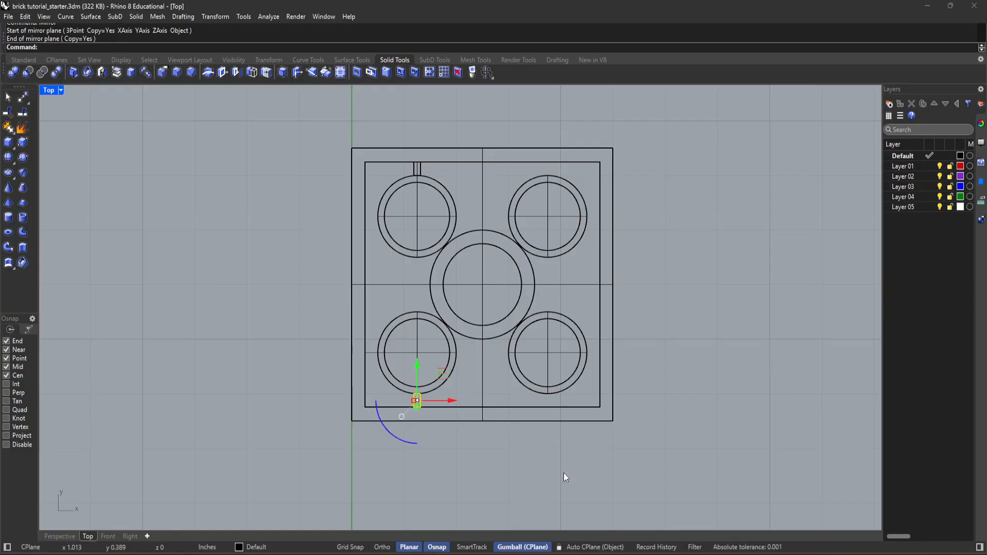
pyautogui.press('Return')
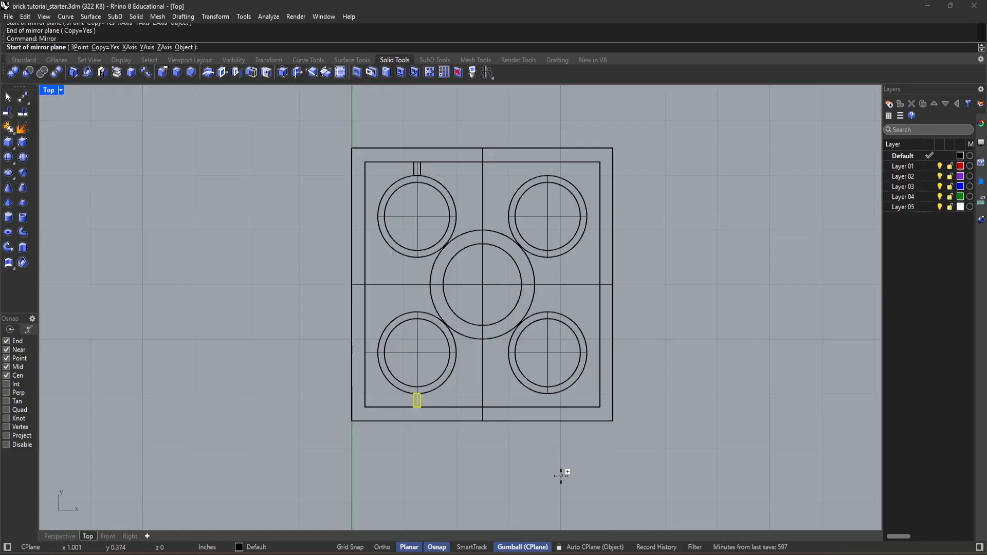
pyautogui.press('Escape')
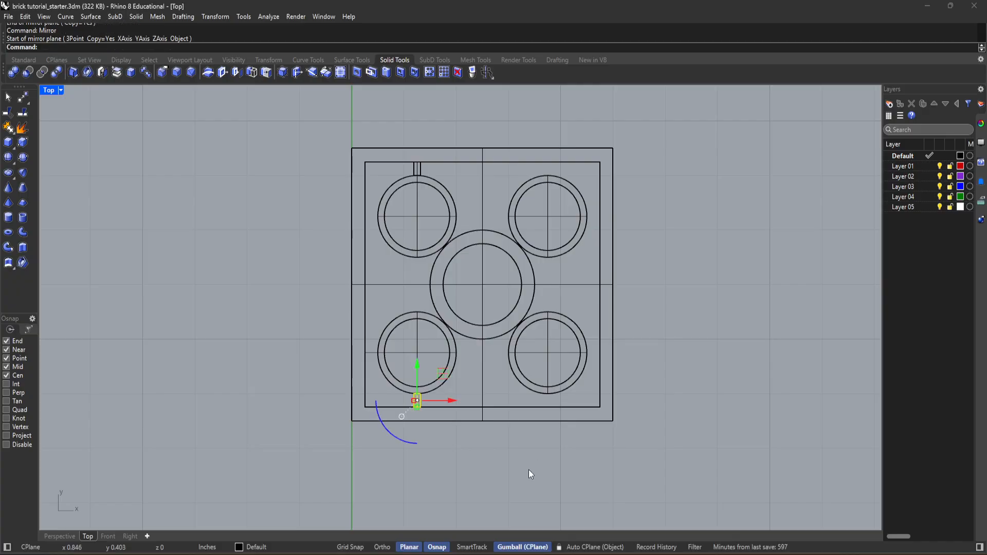
# Step: Mirror copies of both ribs across the brick's vertical centerline, using the midpoints of its upper and lower edges
pyautogui.click(453, 461)
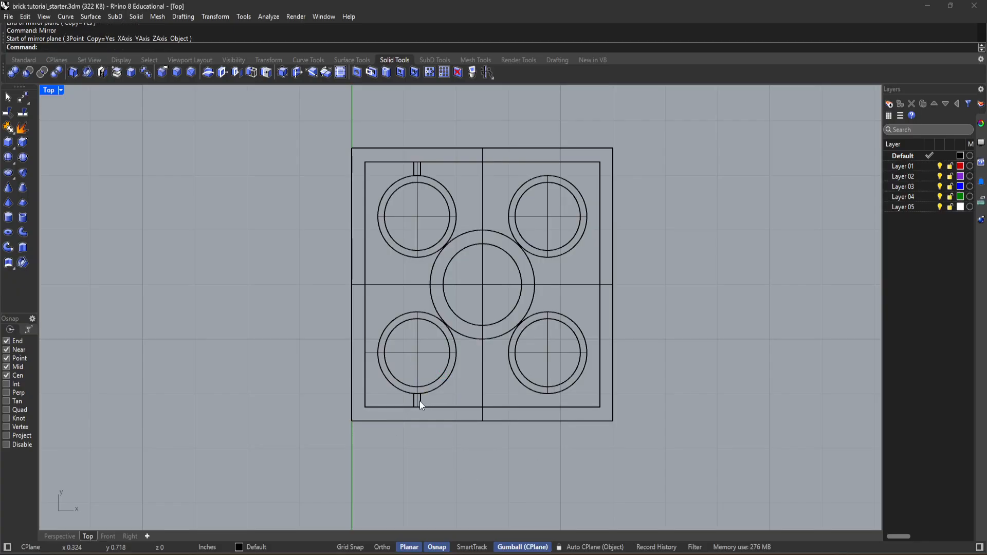
pyautogui.click(420, 401)
pyautogui.keyDown('shift'); pyautogui.click(418, 164); pyautogui.keyUp('shift')
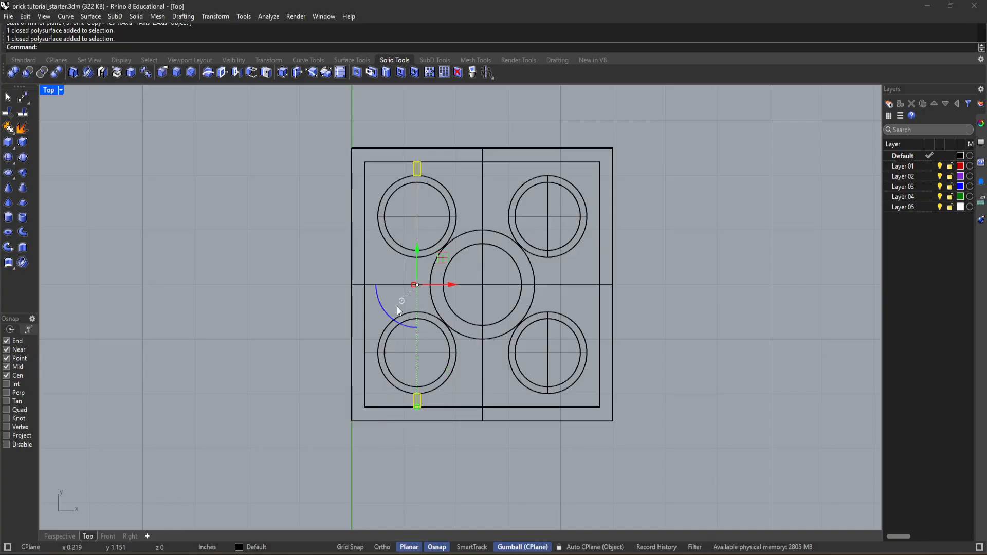
pyautogui.write('Mirror')
pyautogui.press('Return')
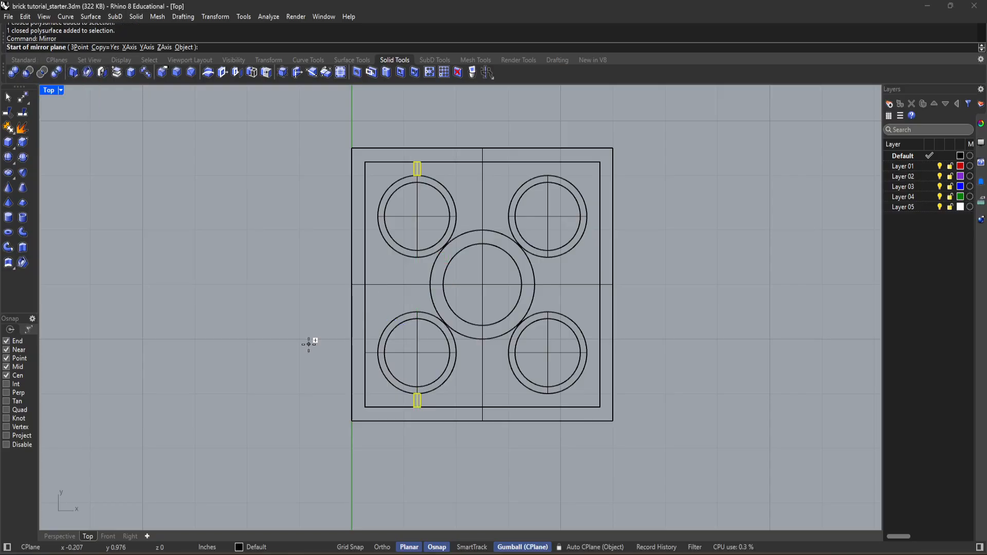
pyautogui.click(484, 149)
pyautogui.click(483, 421)
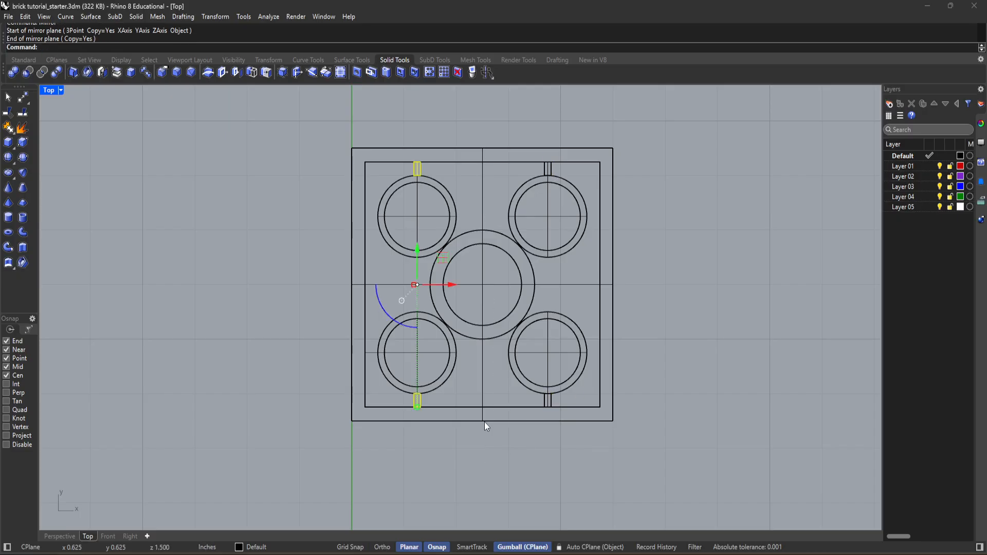
pyautogui.press('Escape')
# Step: Examine the placement of the four ribs in the Top view, selecting each one in turn
pyautogui.scroll(4, 507, 460)
pyautogui.scroll(-4, 497, 456)
pyautogui.moveTo(664, 423); pyautogui.dragTo(648, 452, button='right')
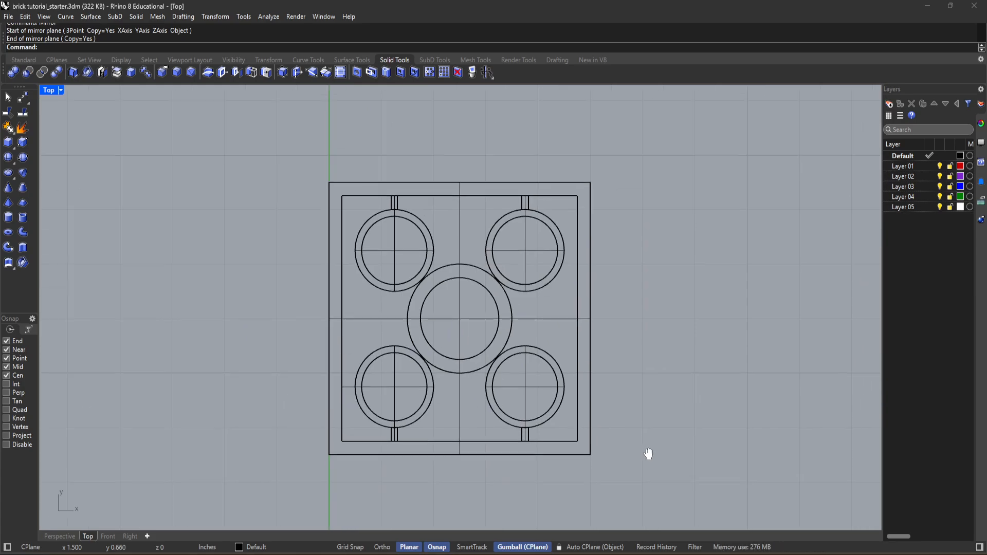
pyautogui.click(524, 435)
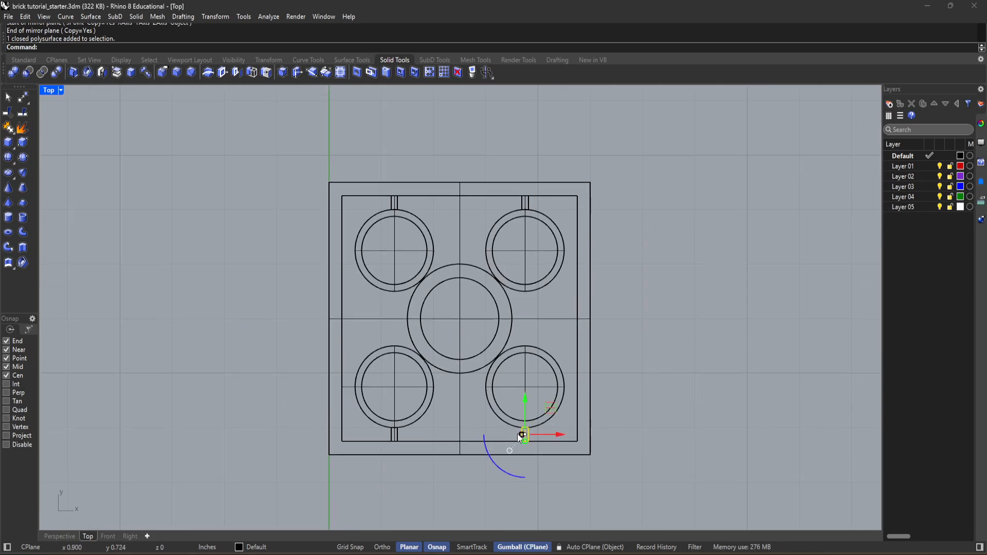
pyautogui.click(394, 436)
pyautogui.click(394, 202)
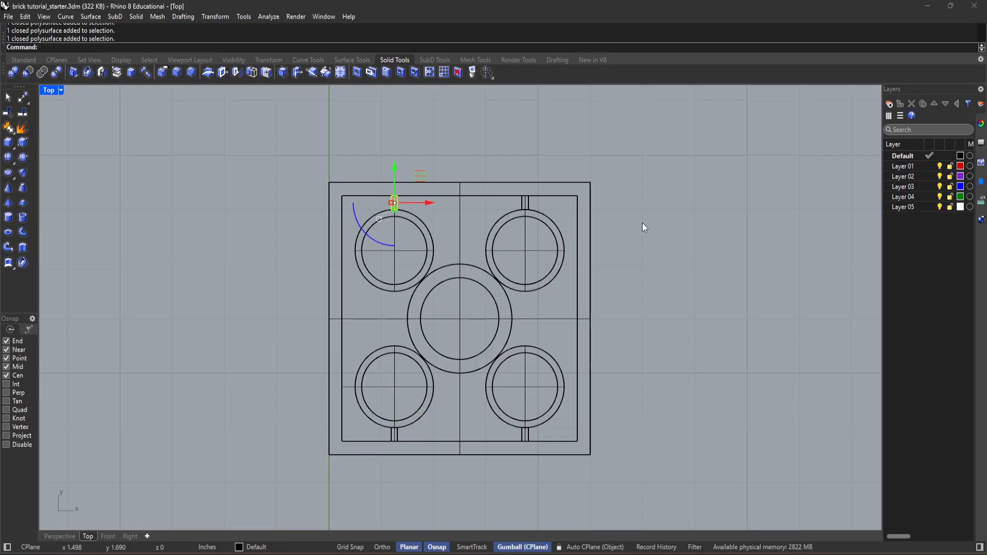
pyautogui.click(526, 200)
pyautogui.press('Escape')
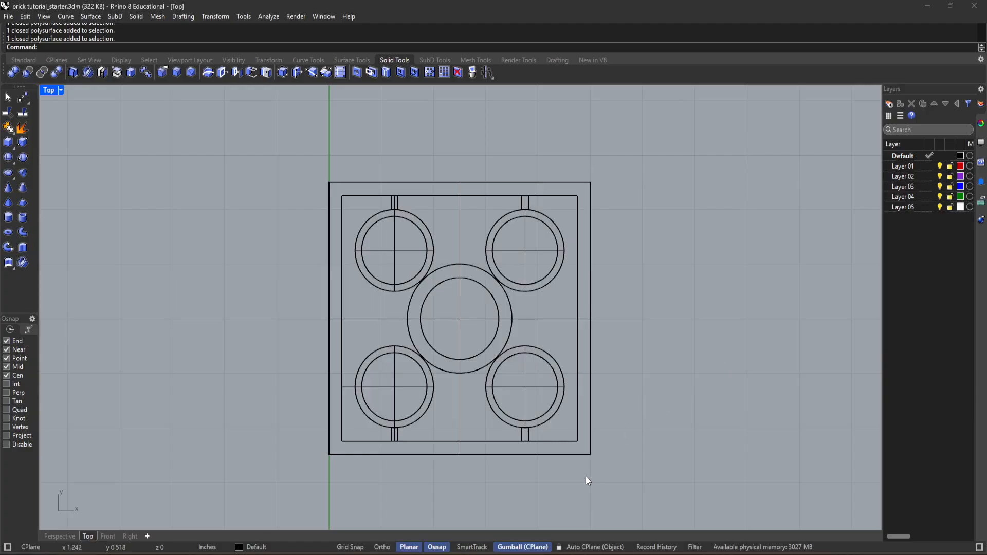
# Step: Duplicate the four wall ribs in place in the Top view with copy and paste
pyautogui.click(523, 434)
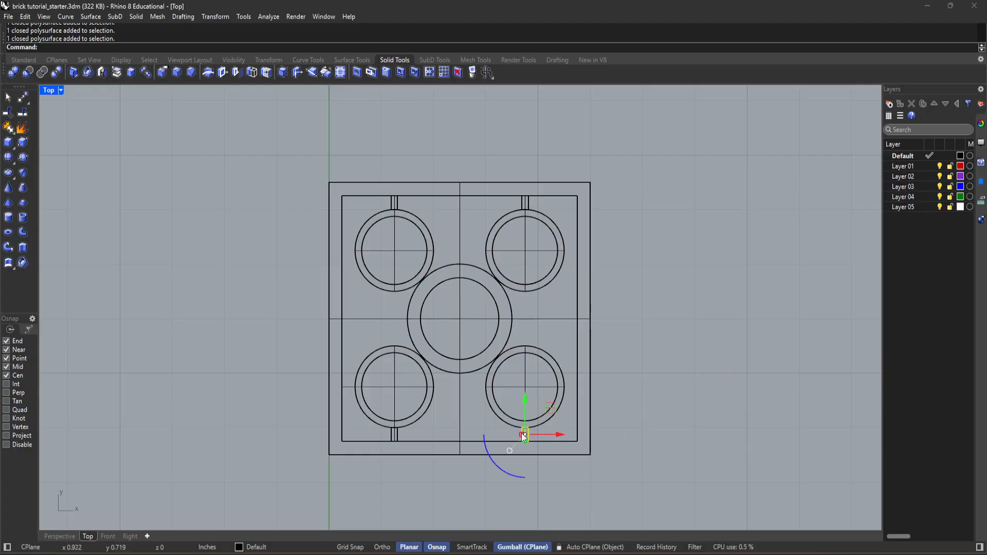
pyautogui.keyDown('shift'); pyautogui.click(396, 434); pyautogui.keyUp('shift')
pyautogui.keyDown('shift'); pyautogui.click(394, 204); pyautogui.keyUp('shift')
pyautogui.keyDown('shift'); pyautogui.click(525, 203); pyautogui.keyUp('shift')
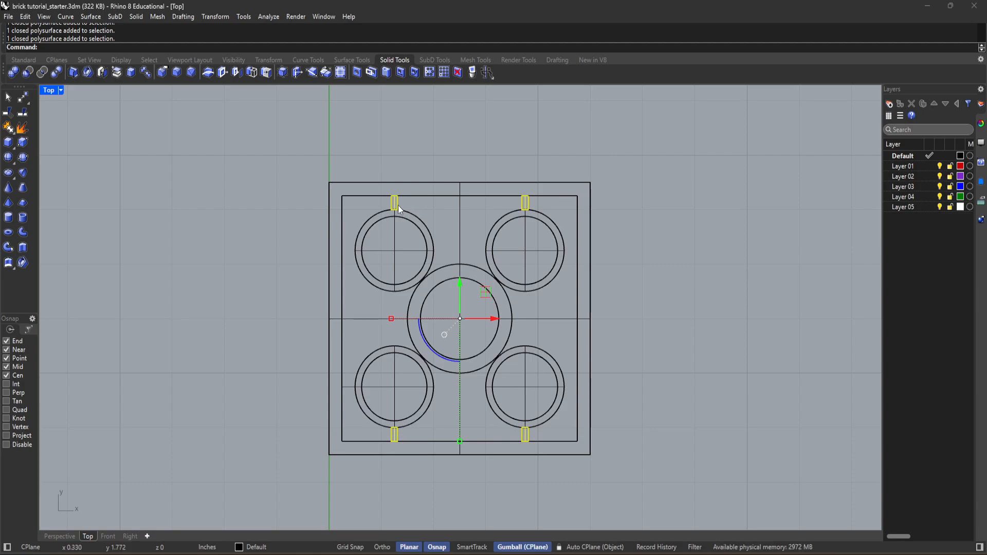
pyautogui.hotkey('ctrl', 'c')
pyautogui.hotkey('ctrl', 'v')
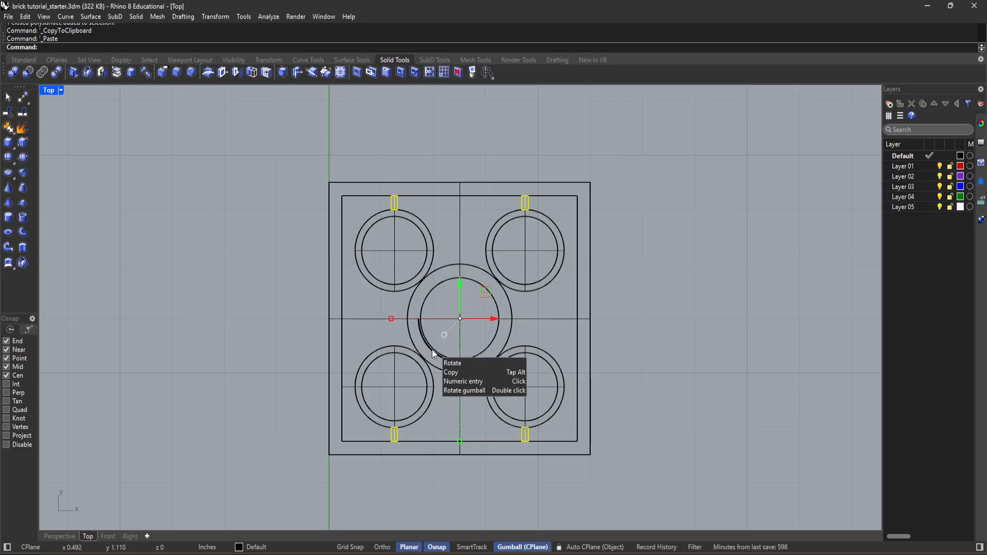
# Step: Rotate the four duplicated ribs a quarter turn about the brick's center onto the two remaining walls in the Top view
pyautogui.scroll(3, 516, 369)
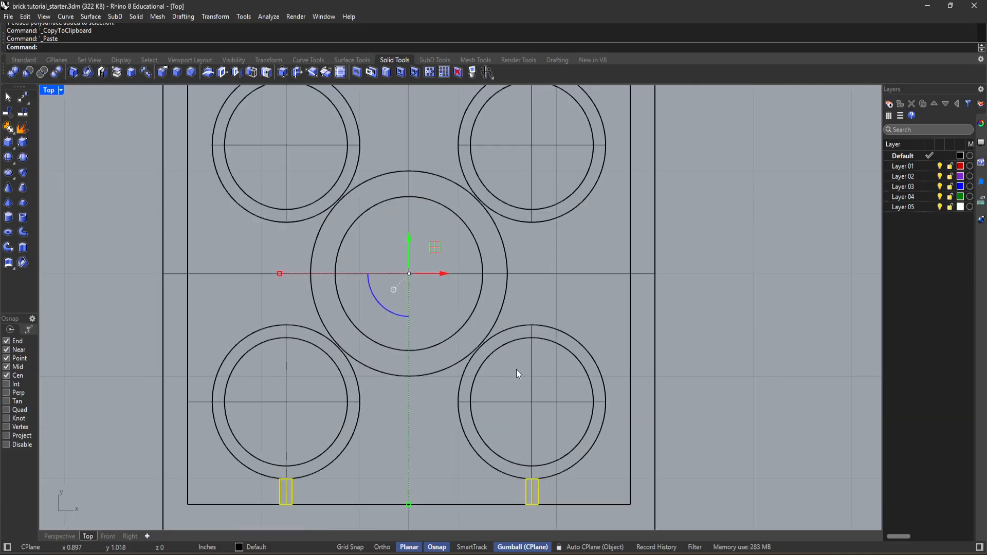
pyautogui.scroll(-2, 513, 368)
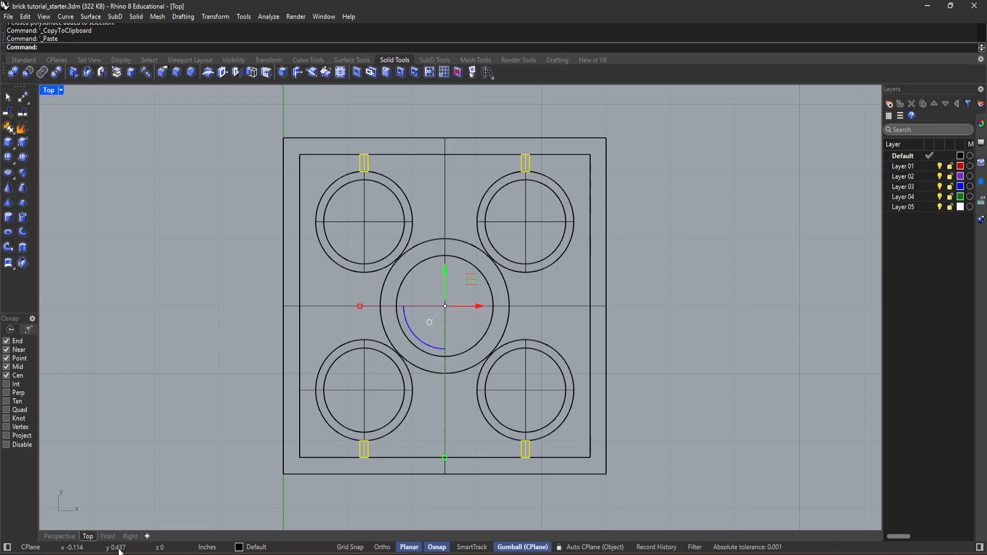
pyautogui.click(60, 536)
pyautogui.moveTo(307, 468); pyautogui.dragTo(575, 131, button='right')
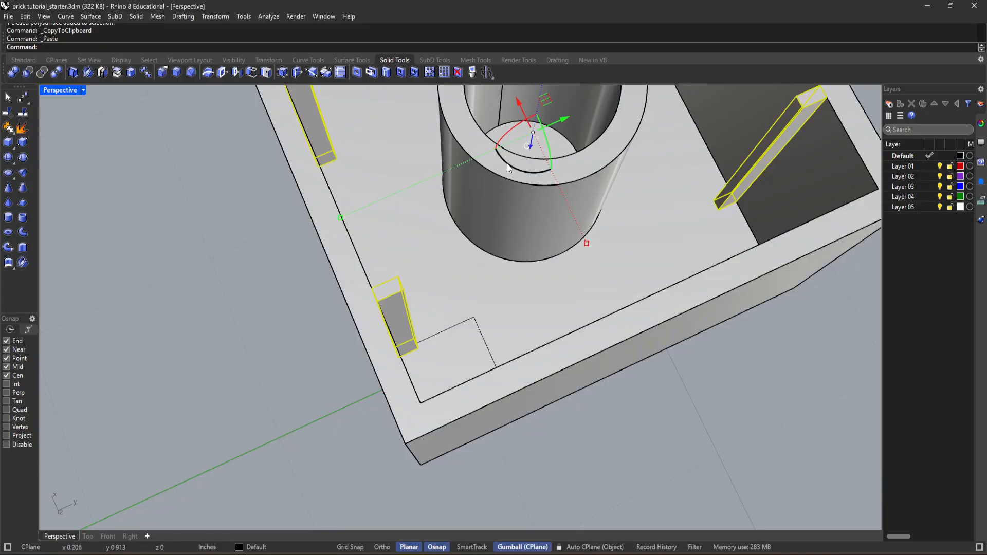
pyautogui.click(88, 536)
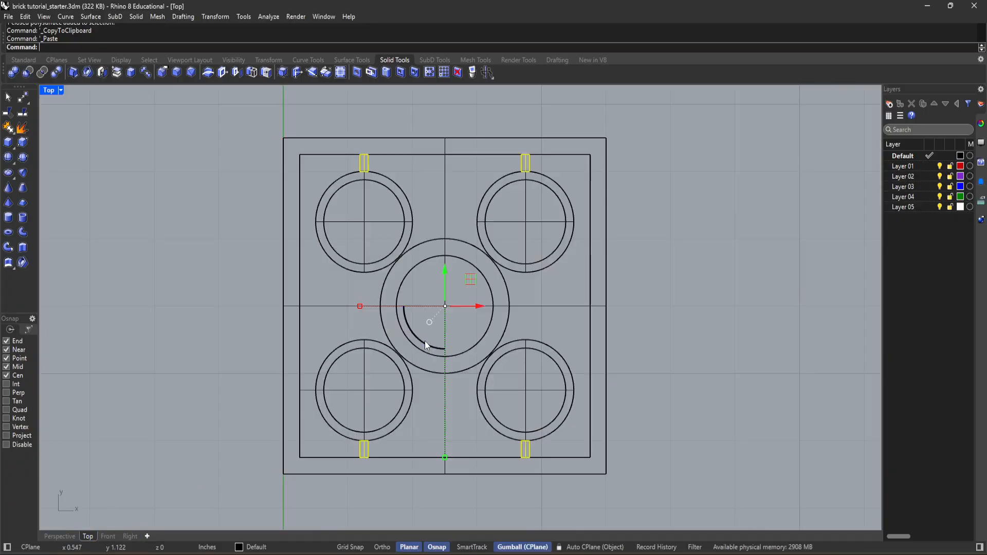
pyautogui.moveTo(424, 341); pyautogui.dragTo(309, 286)
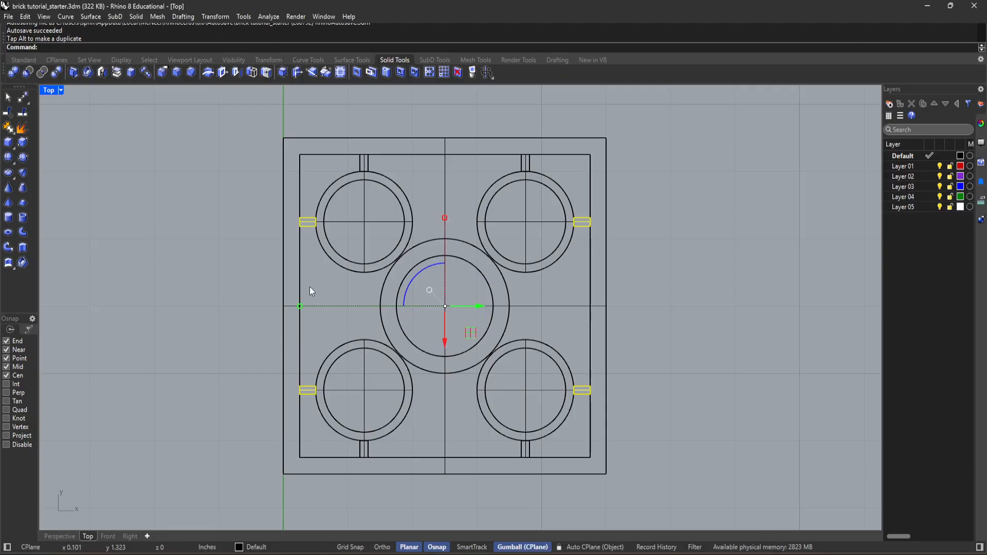
pyautogui.click(236, 360)
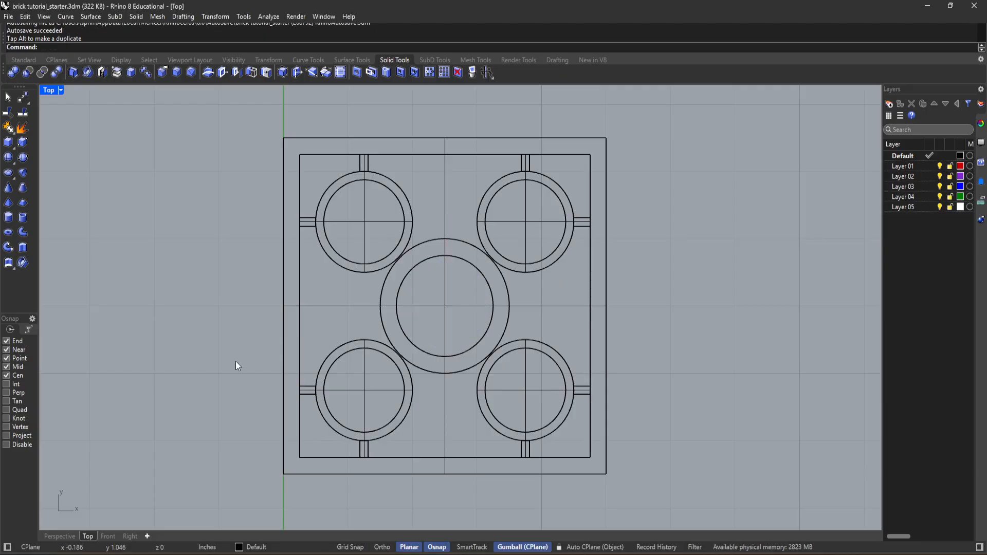
# Step: Try rotating two diagonally opposite ribs by 28.3 degrees about the brick's center, and undo the rotation
pyautogui.click(309, 226)
pyautogui.keyDown('shift'); pyautogui.click(581, 393); pyautogui.keyUp('shift')
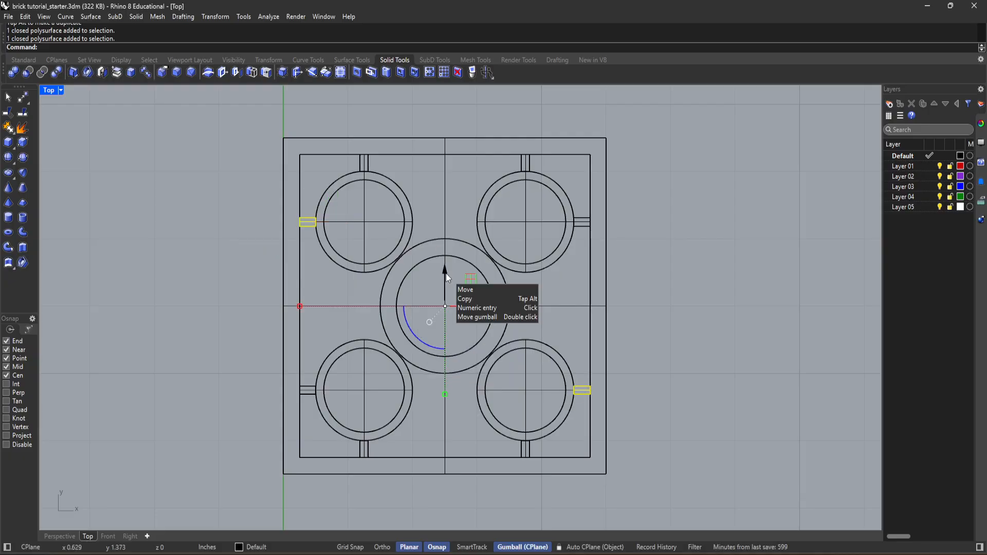
pyautogui.click(413, 330)
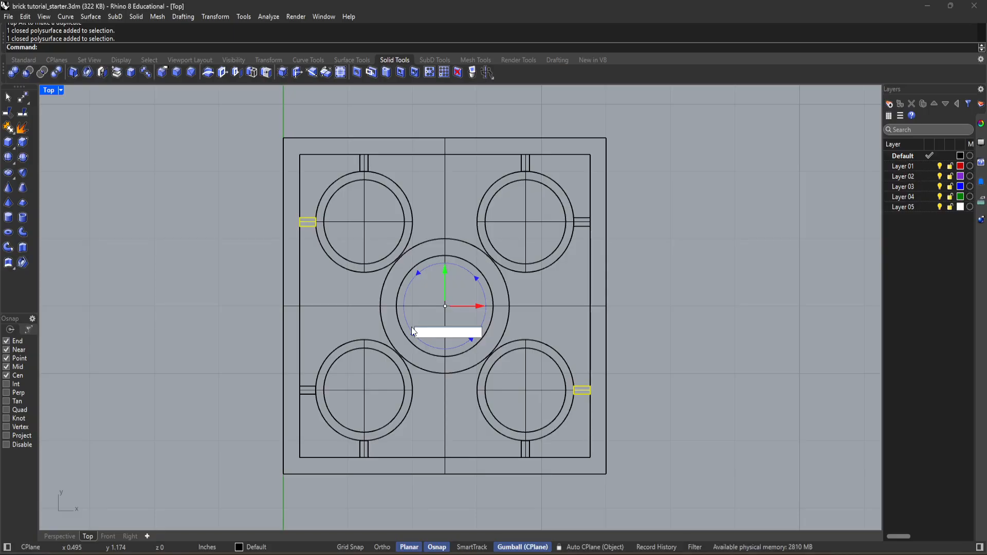
pyautogui.write('28.3')
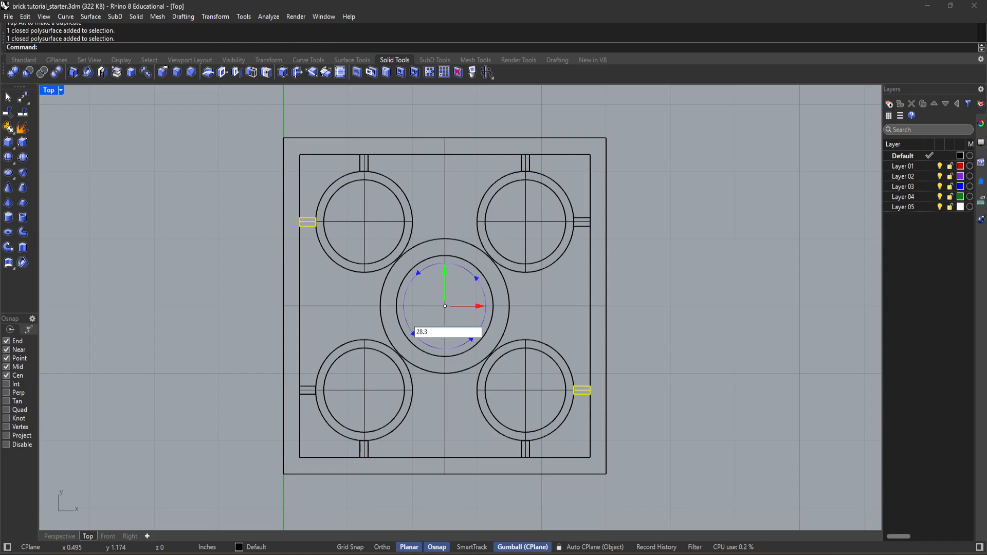
pyautogui.press('Return')
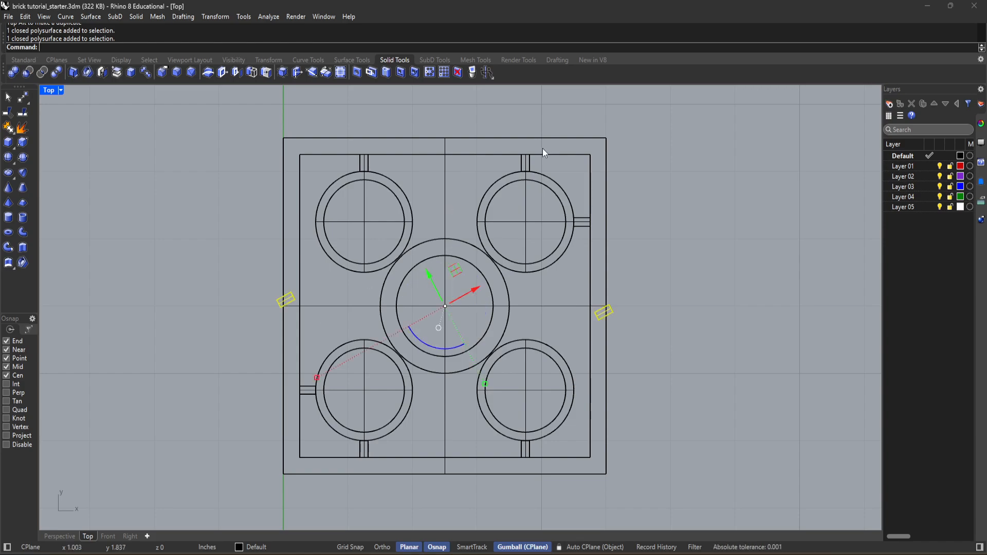
pyautogui.hotkey('ctrl', 'z')
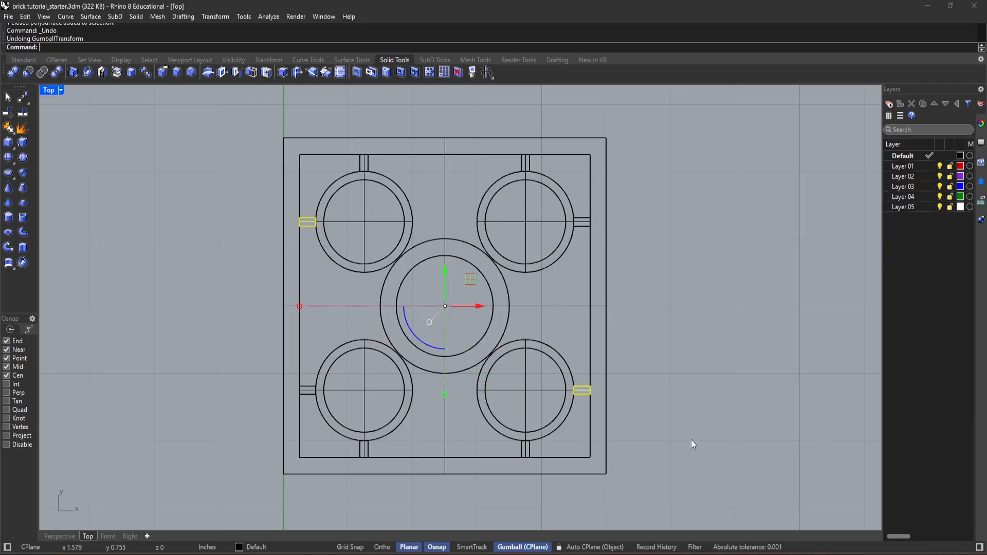
# Step: Delete the leftover rectangular construction curve in the inside corner of the brick in the Perspective view
pyautogui.click(53, 537)
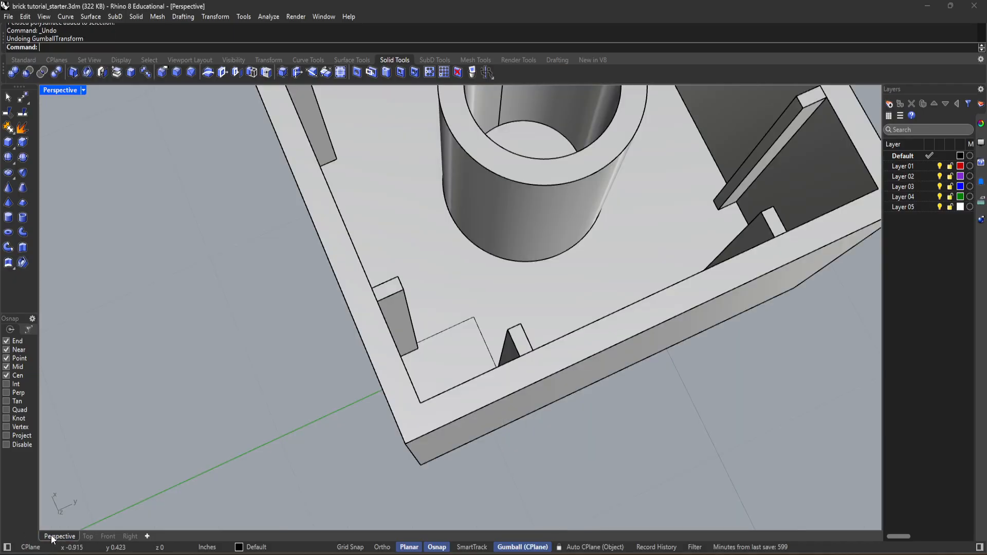
pyautogui.moveTo(183, 471); pyautogui.dragTo(286, 403, button='right')
pyautogui.scroll(4, 224, 479)
pyautogui.scroll(-12, 225, 478)
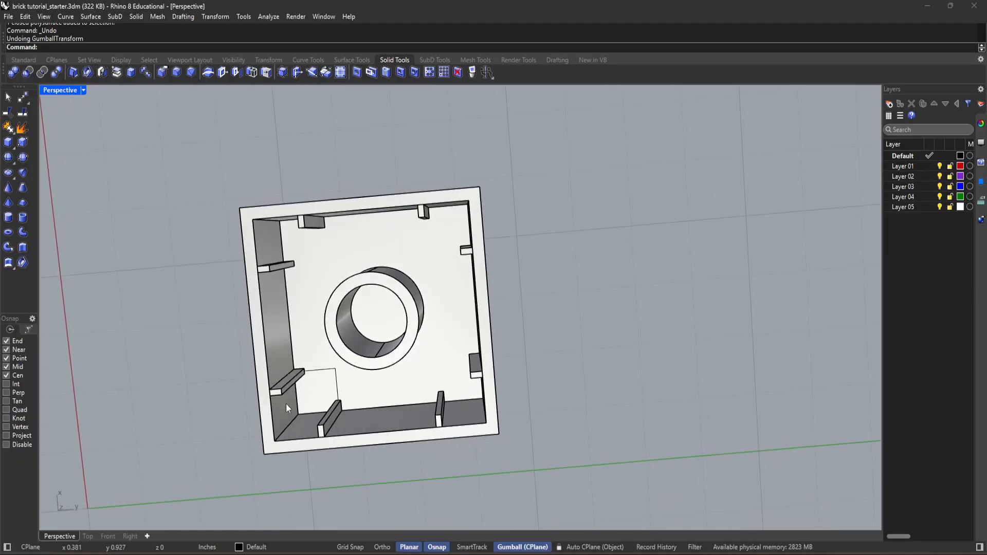
pyautogui.click(323, 375)
pyautogui.click(354, 397)
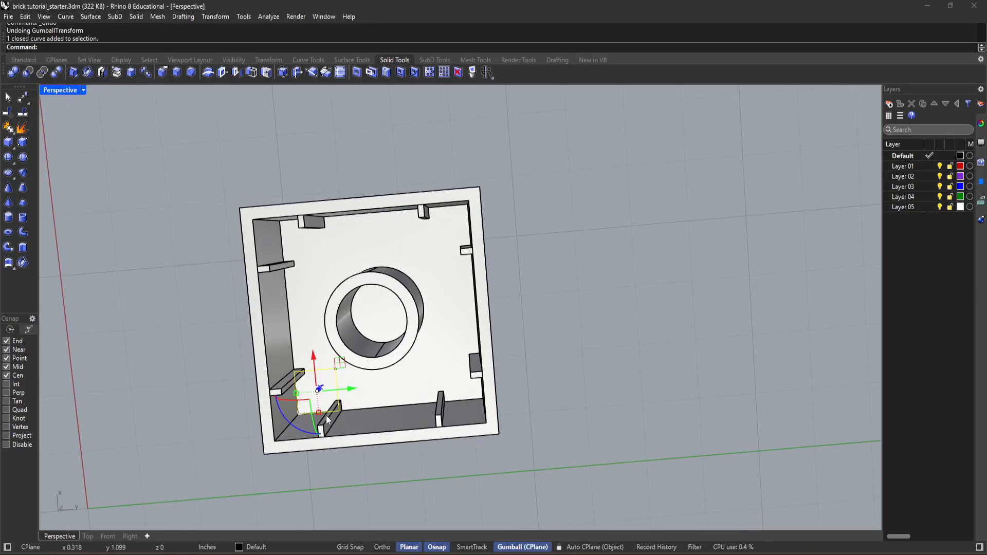
pyautogui.press('Delete')
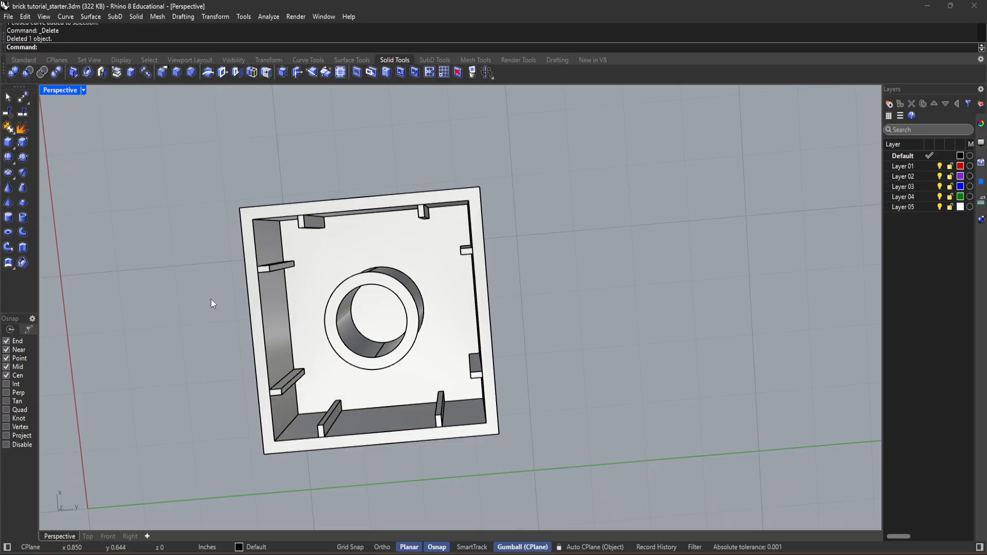
# Step: Select the brick together with all eight wall ribs and merge them with a Boolean union
pyautogui.moveTo(211, 300); pyautogui.dragTo(227, 306, button='right')
pyautogui.moveTo(592, 517); pyautogui.dragTo(489, 486, button='right')
pyautogui.moveTo(489, 487); pyautogui.dragTo(208, 135)
pyautogui.moveTo(197, 162); pyautogui.dragTo(164, 245, button='right')
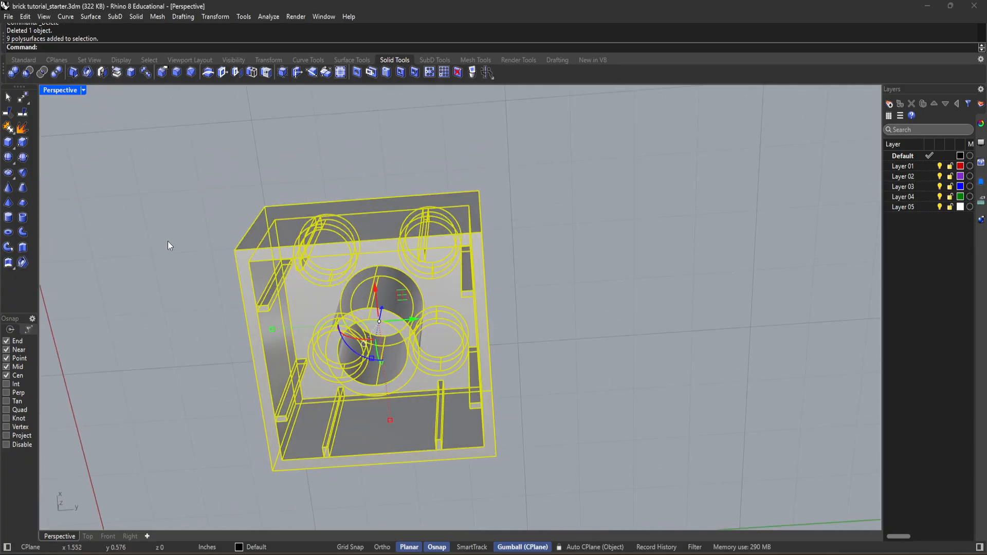
pyautogui.click(12, 72)
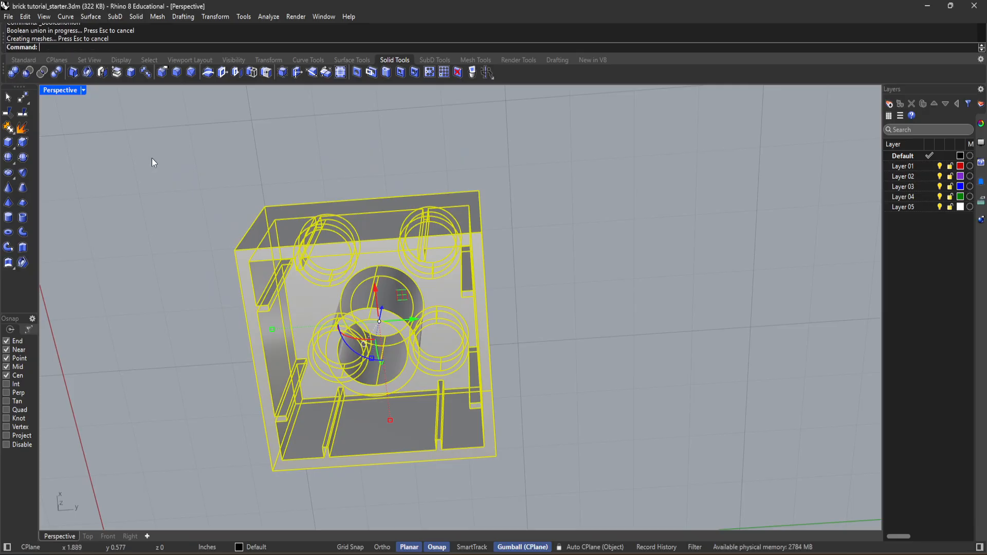
# Step: Examine the merged brick from several angles, selecting it to check that the ribs and shell form one solid
pyautogui.moveTo(372, 309); pyautogui.dragTo(513, 319, button='right')
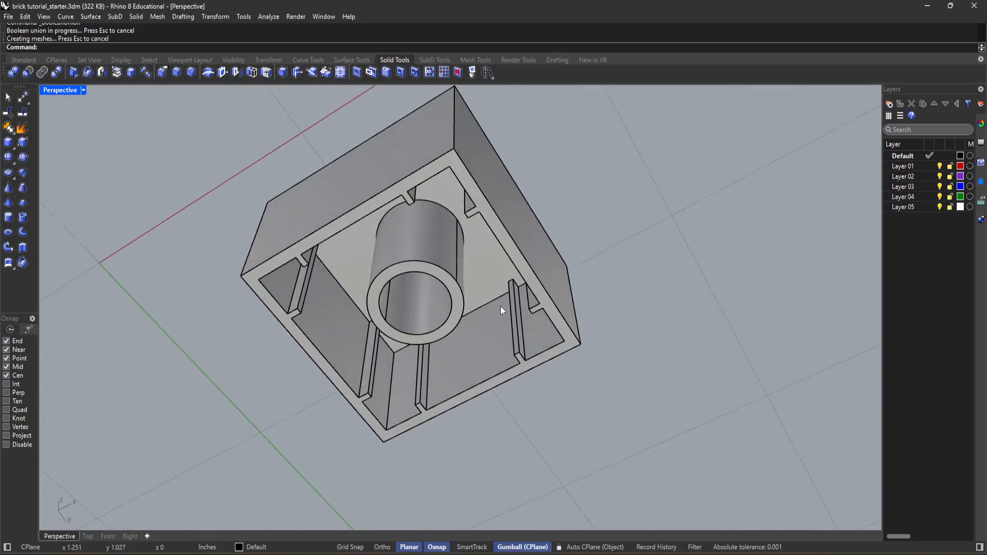
pyautogui.click(445, 275)
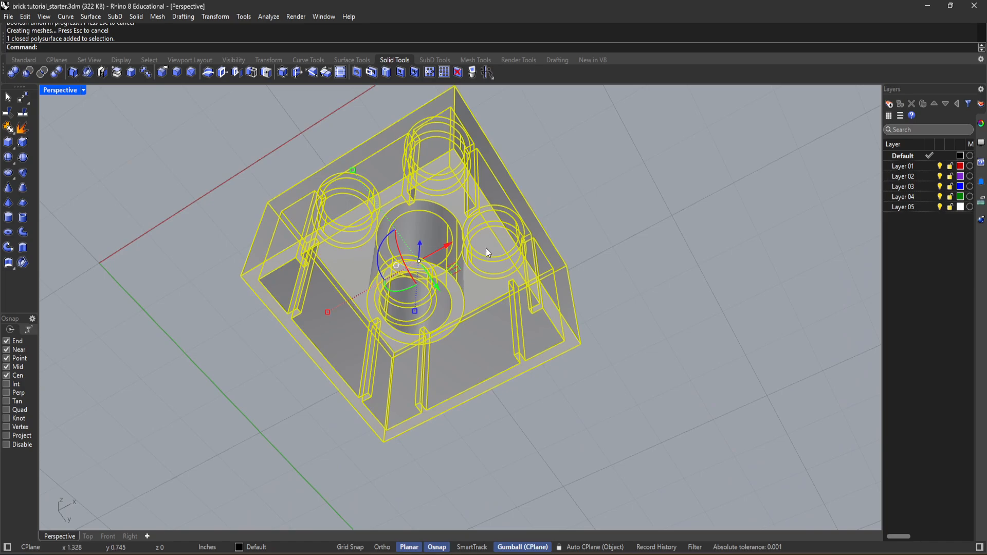
pyautogui.moveTo(223, 126); pyautogui.dragTo(319, 295, button='right')
pyautogui.press('Escape')
pyautogui.moveTo(375, 277); pyautogui.dragTo(454, 353, button='right')
pyautogui.scroll(-5, 606, 454)
pyautogui.scroll(3, 469, 335)
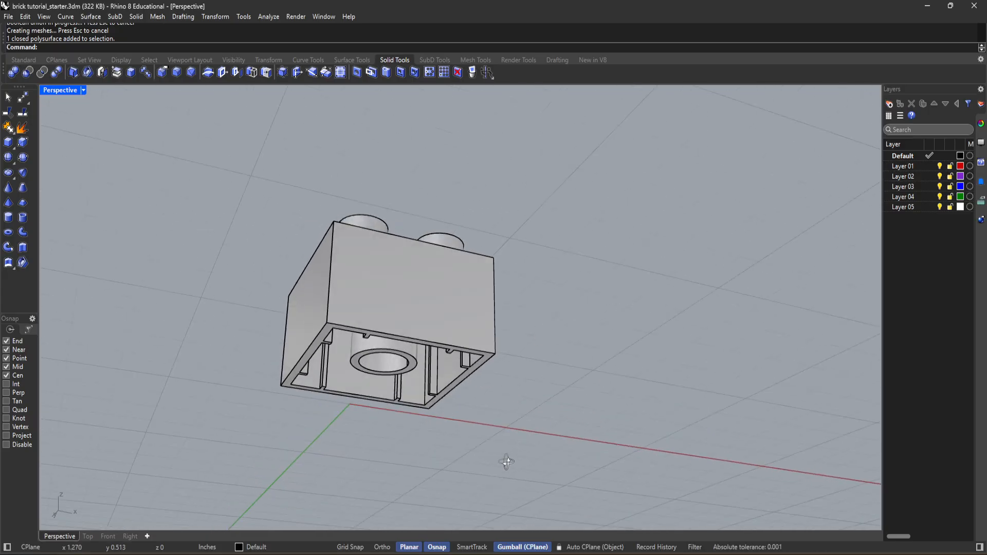